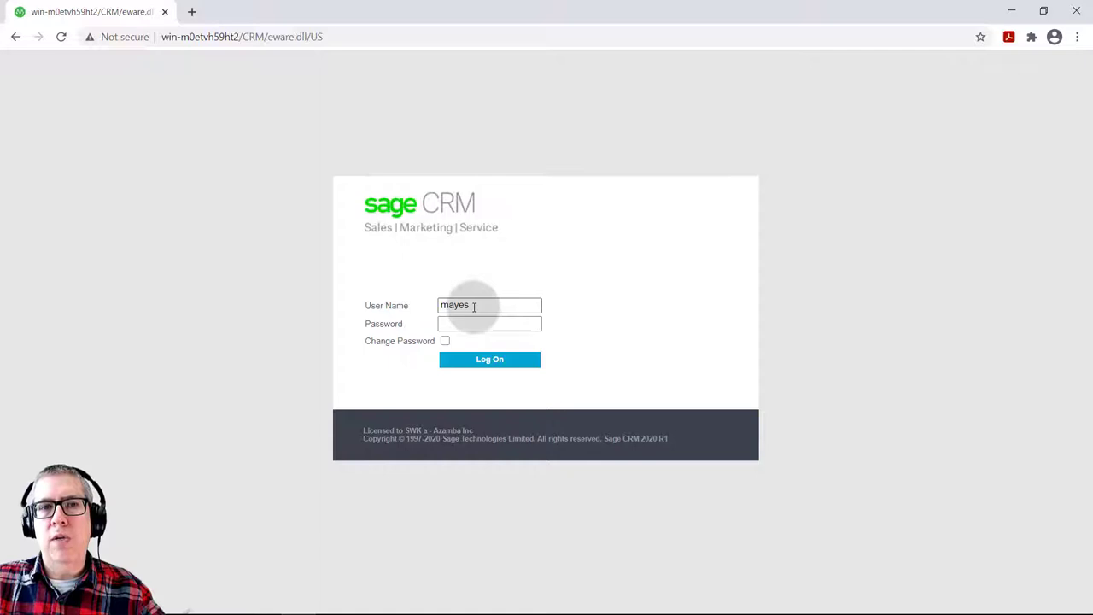
Log on to Sage CRM and open the tab display settings from the Dashboard.
left_click(480, 361)
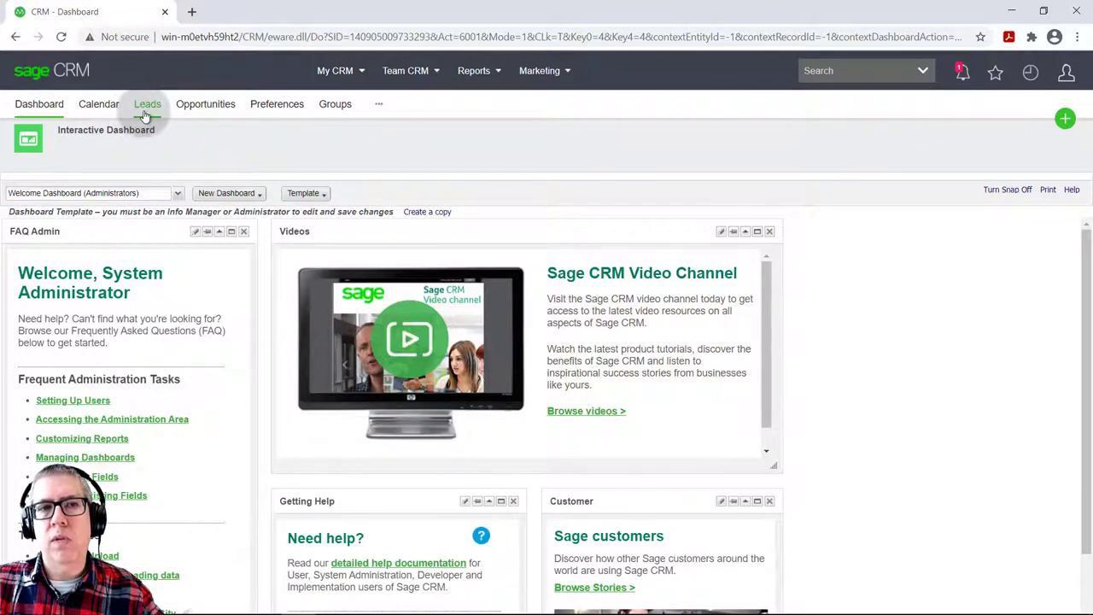
left_click(376, 110)
Uncheck Display Tab for Leads and save the tab choices.
left_click(45, 179)
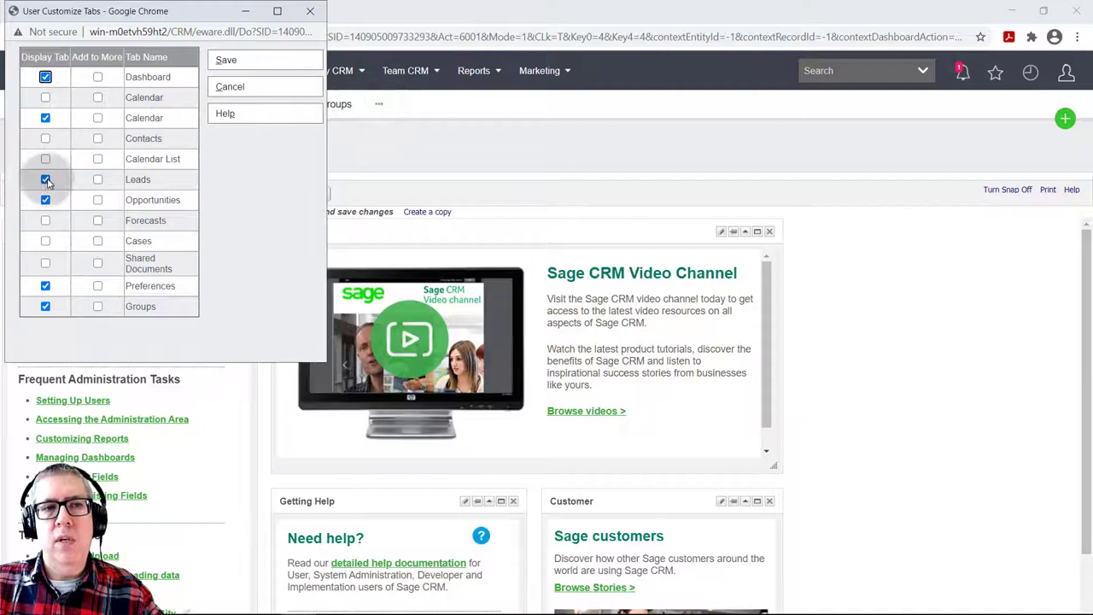
left_click(282, 58)
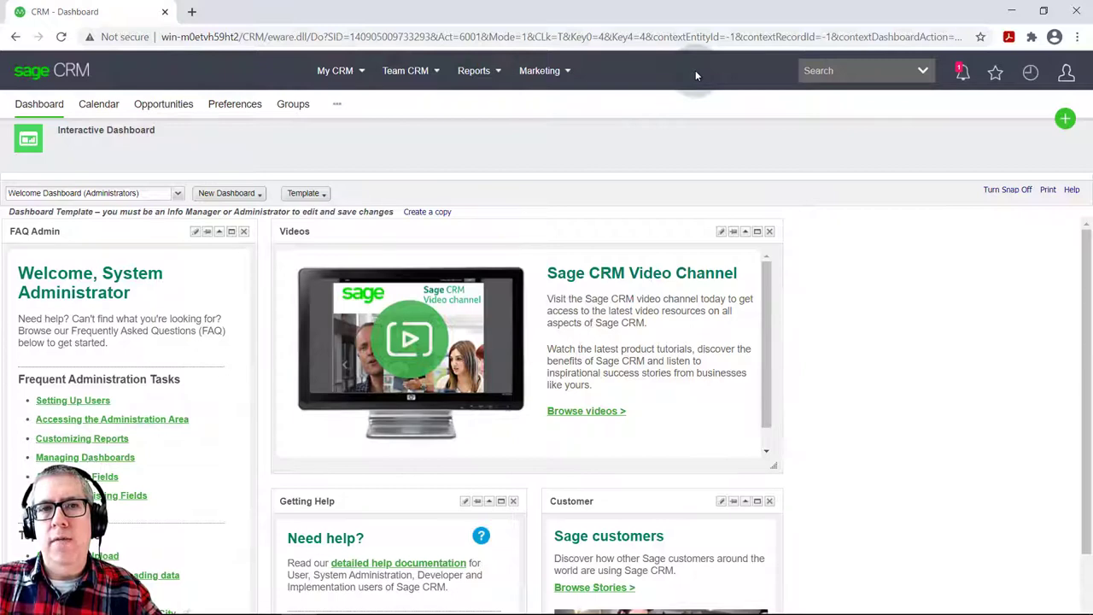
Open the My CRM menu showing Dashboard, Calendar, Opportunities, Groups and Configure.
left_click(362, 73)
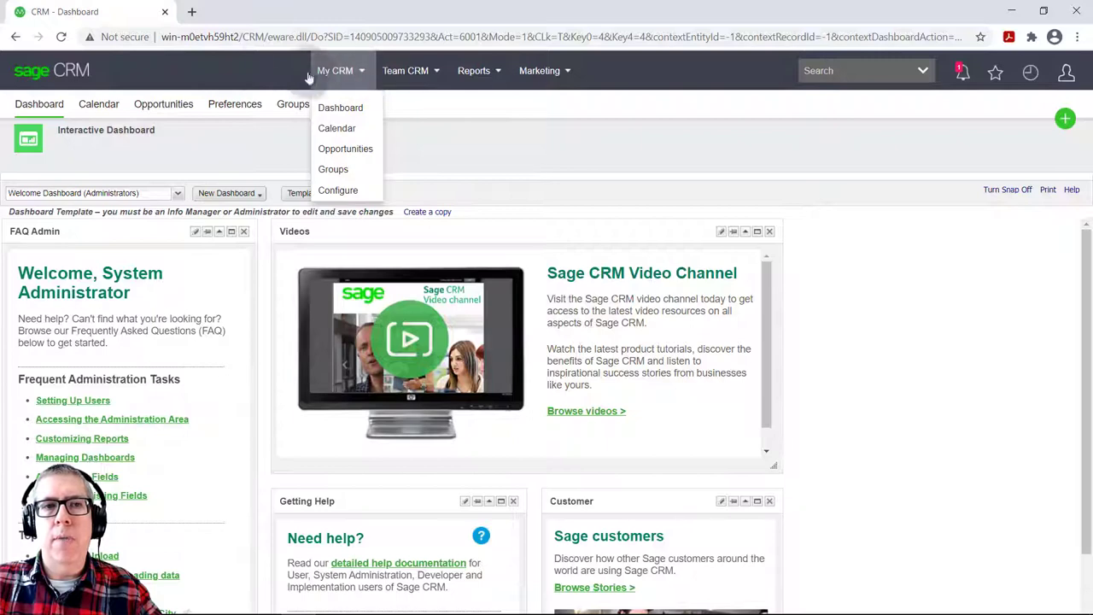
Open the Calendar and switch it to another user's week of December 28, 2020.
left_click(108, 110)
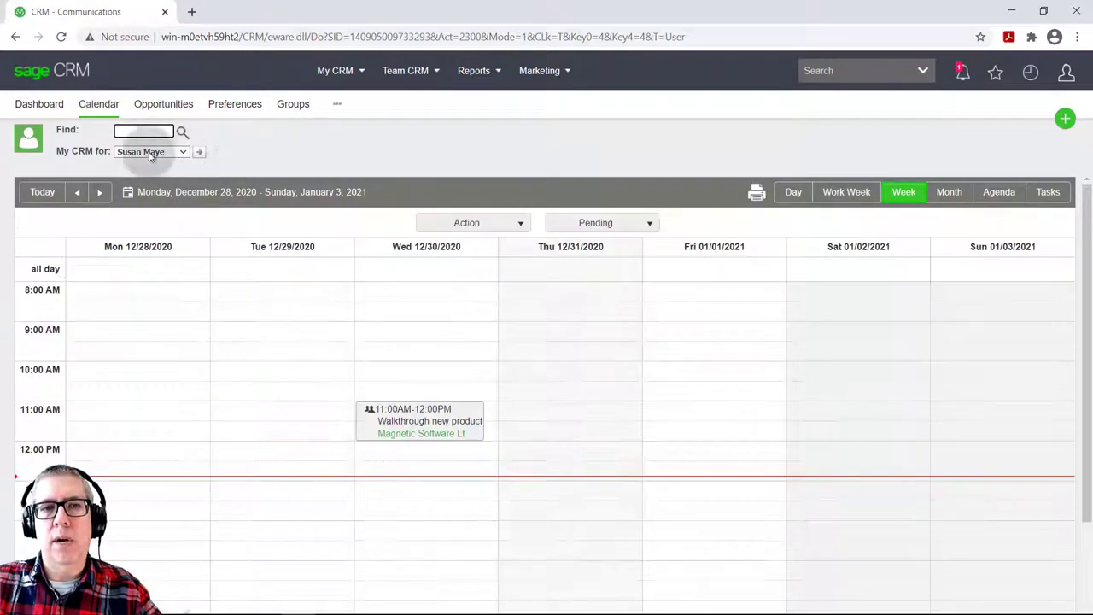
left_click(195, 152)
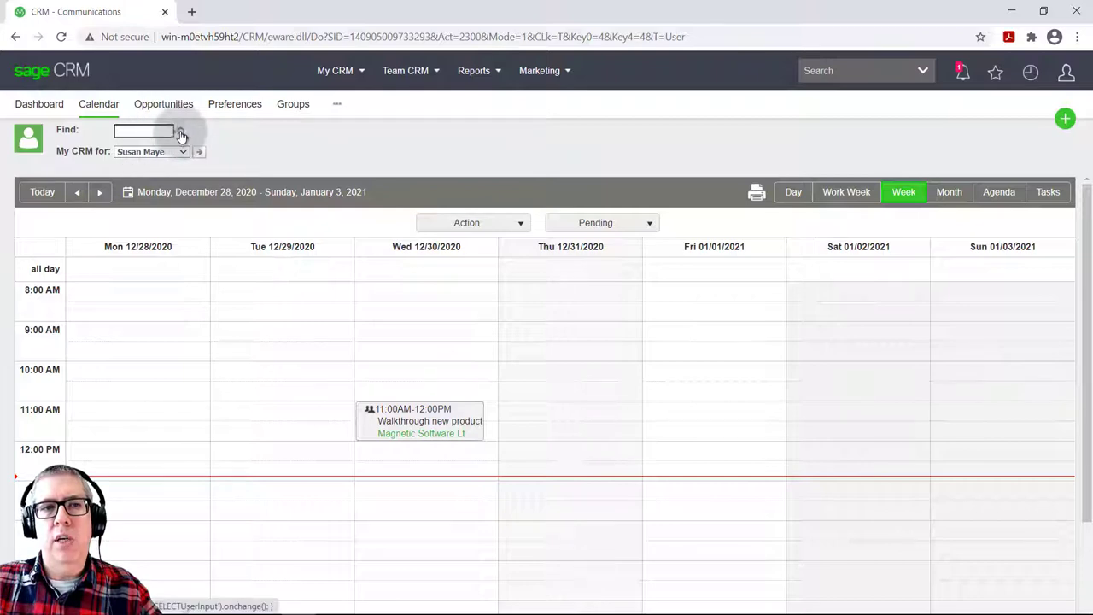
left_click(194, 152)
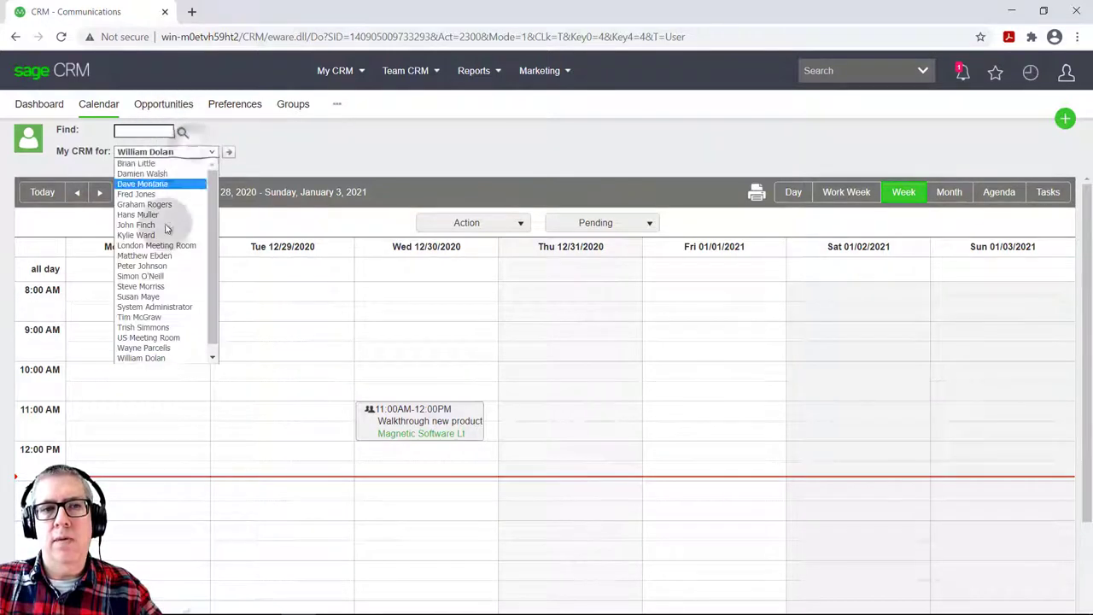
left_click(334, 152)
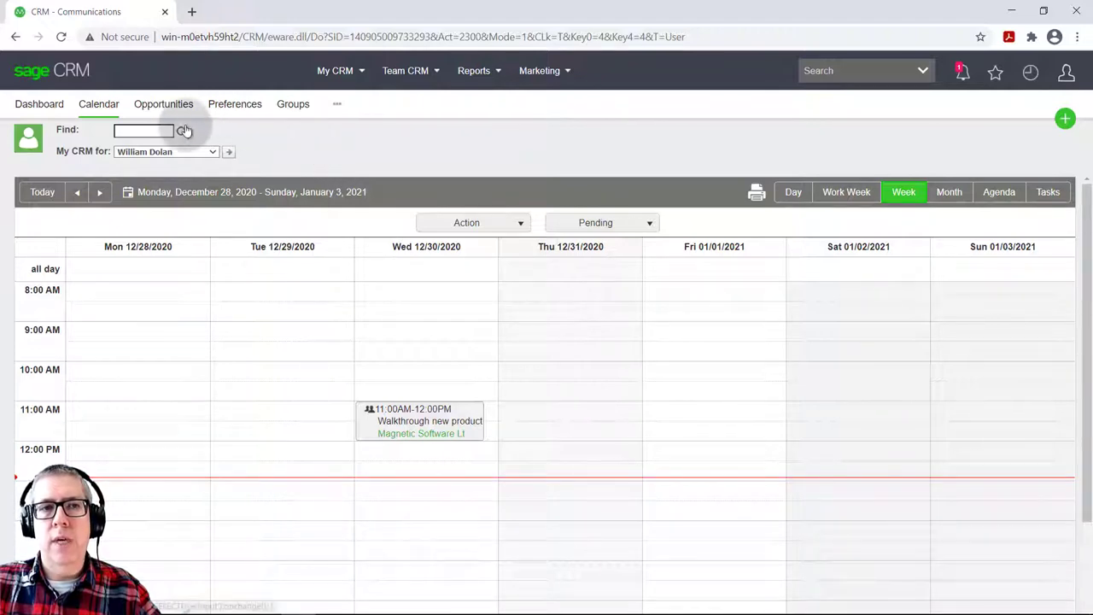
Display the My CRM, Team CRM and Reports menus from the top bar.
mouse_move(357, 75)
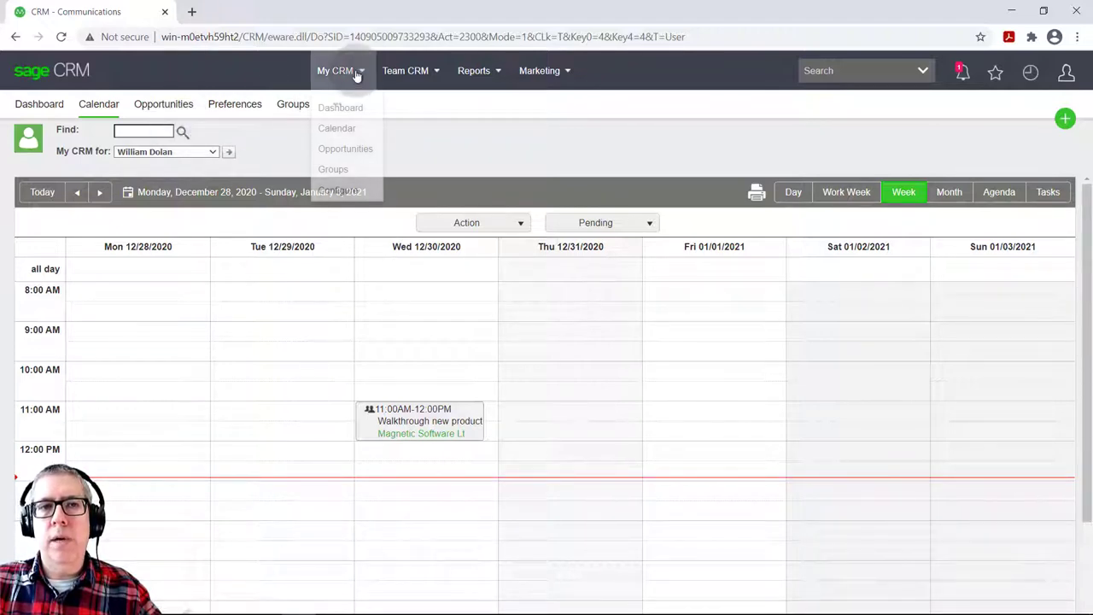
mouse_move(410, 78)
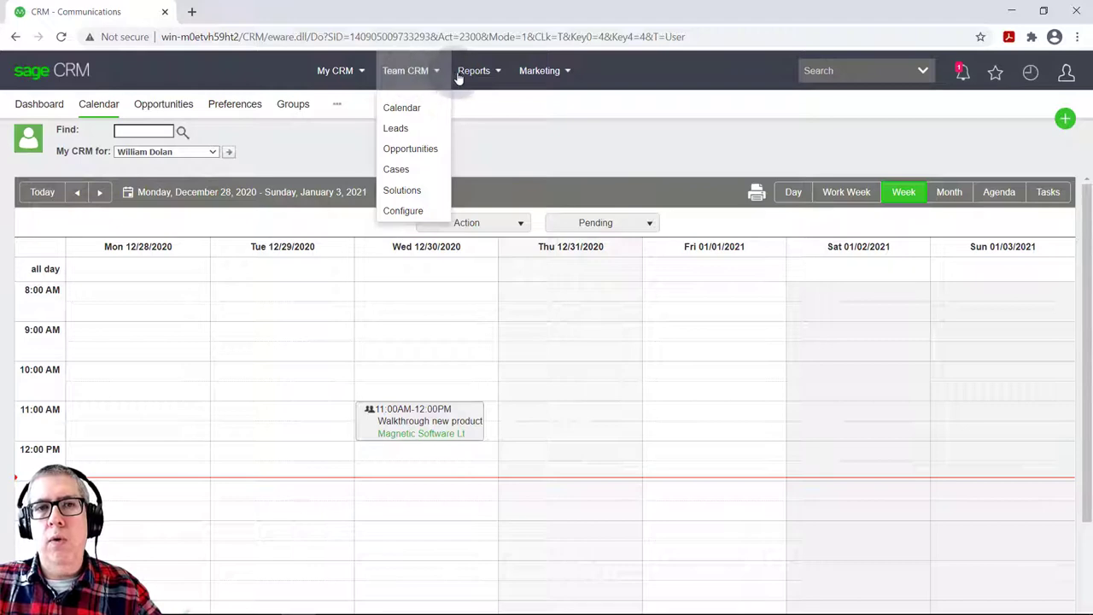
mouse_move(466, 78)
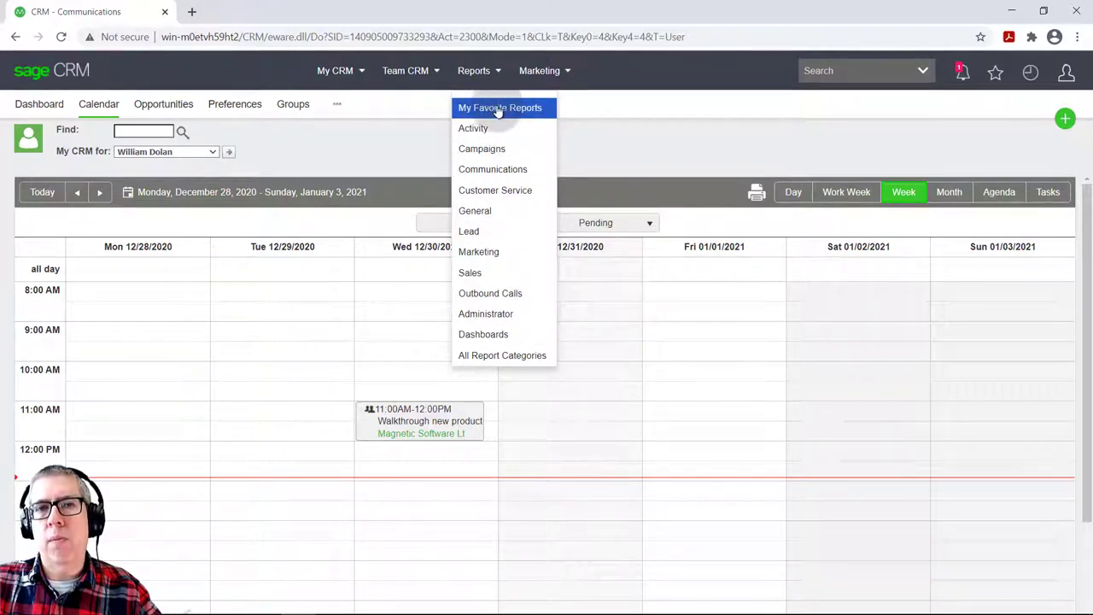
Show the Marketing menu's functions.
left_click(547, 70)
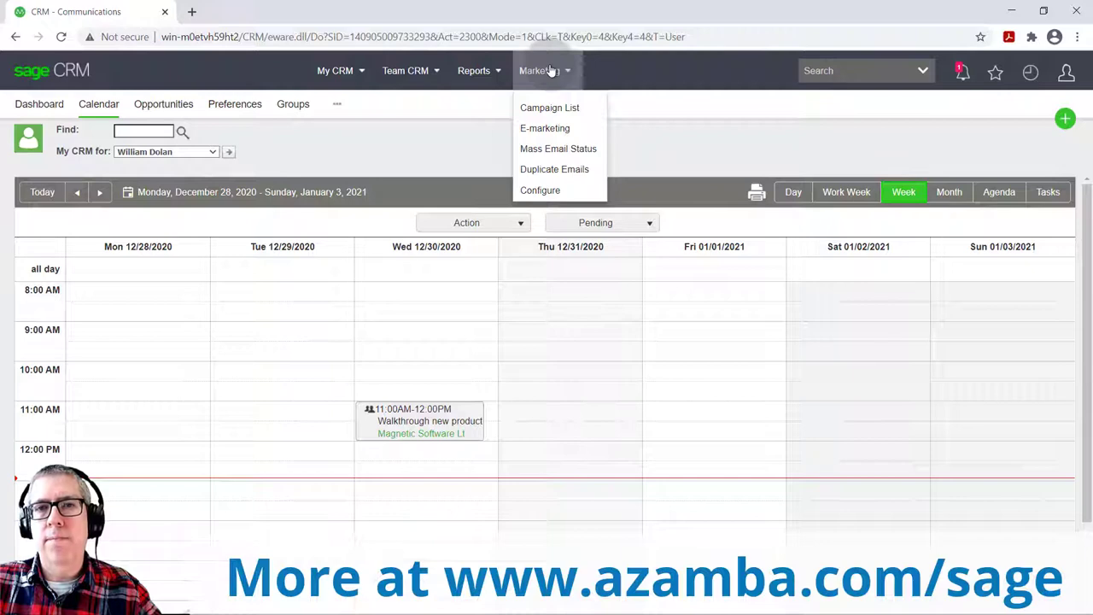
Search all records for a contact's first name, correcting the mistyped letters.
left_click(892, 70)
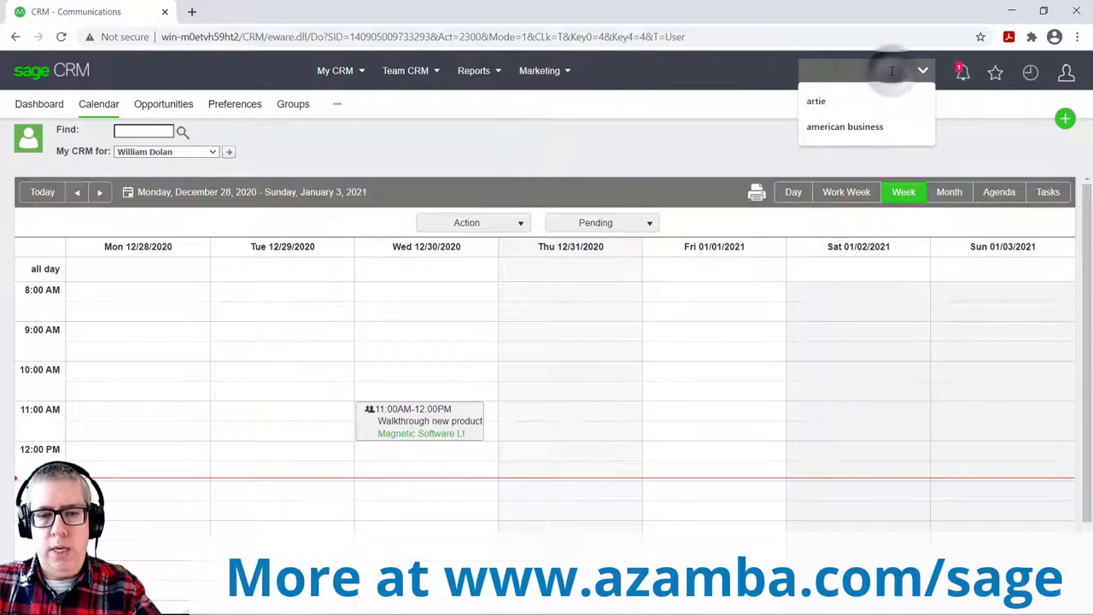
type("aritie")
key("BackSpace")
key("BackSpace")
key("BackSpace")
key("BackSpace")
type("tie")
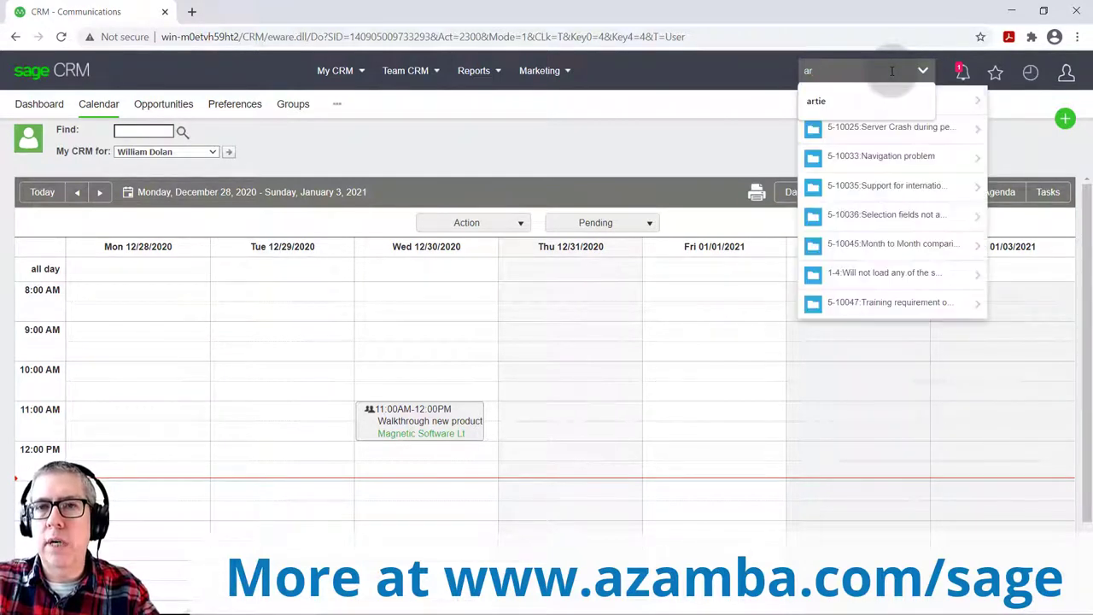
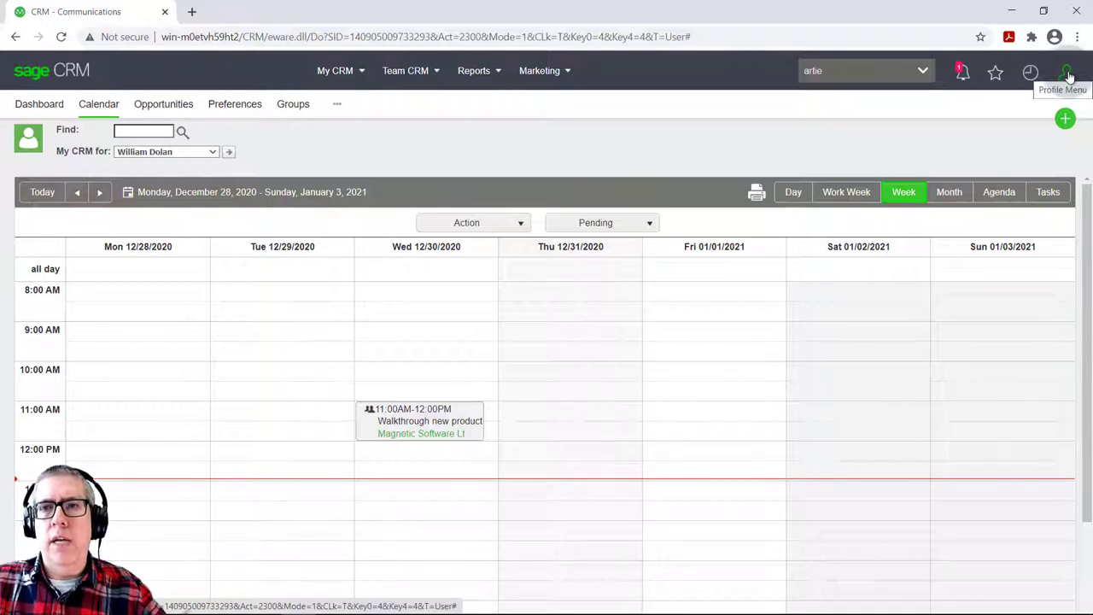
Look over the profile menu and the My CRM menu, closing both without choosing anything.
left_click(1068, 75)
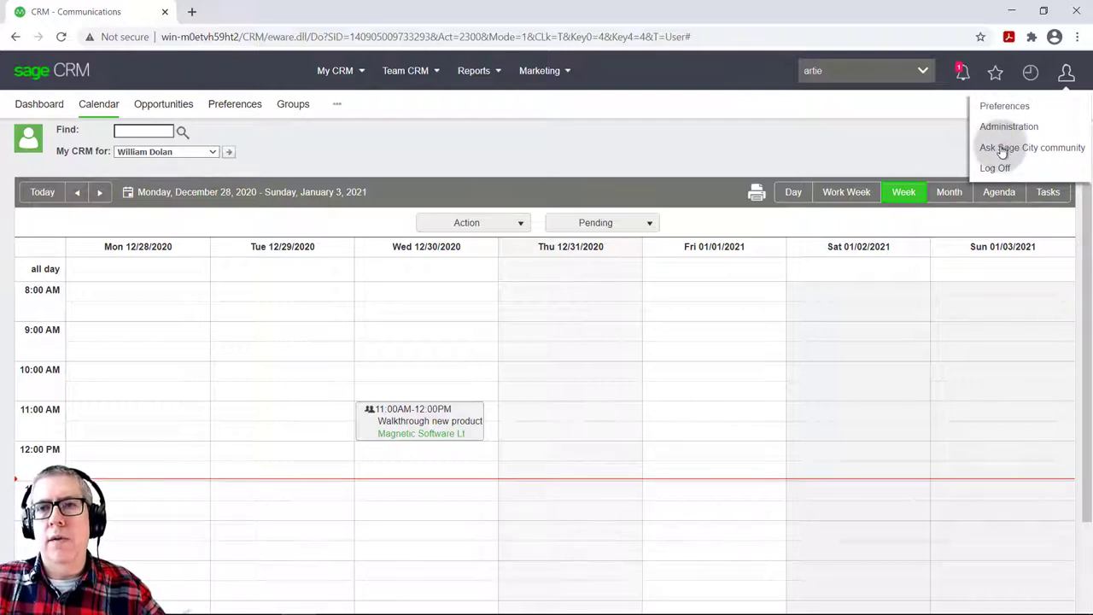
left_click(908, 150)
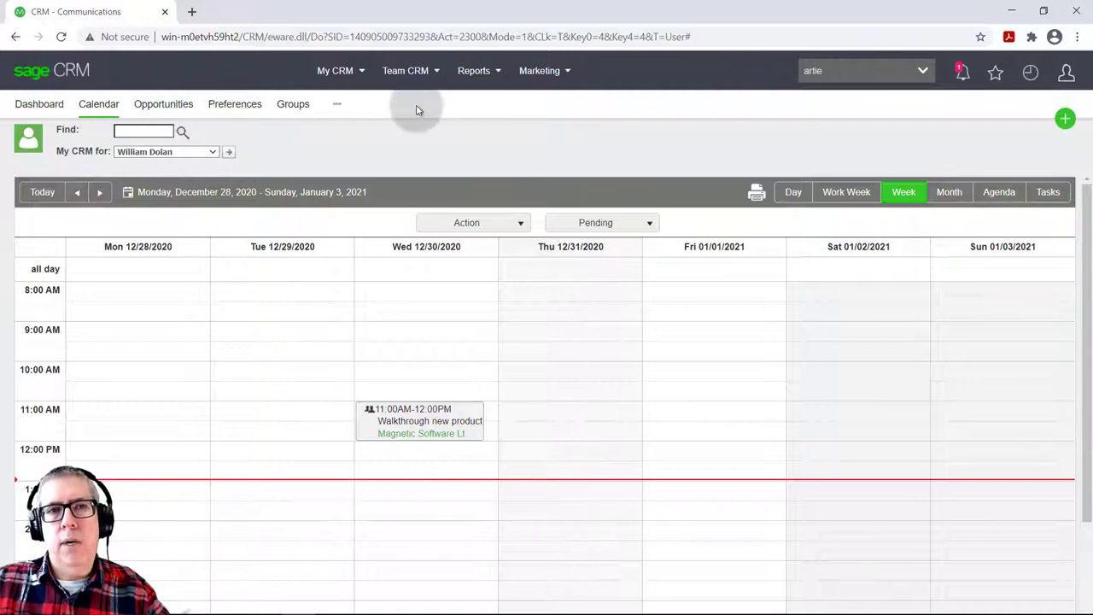
left_click(351, 79)
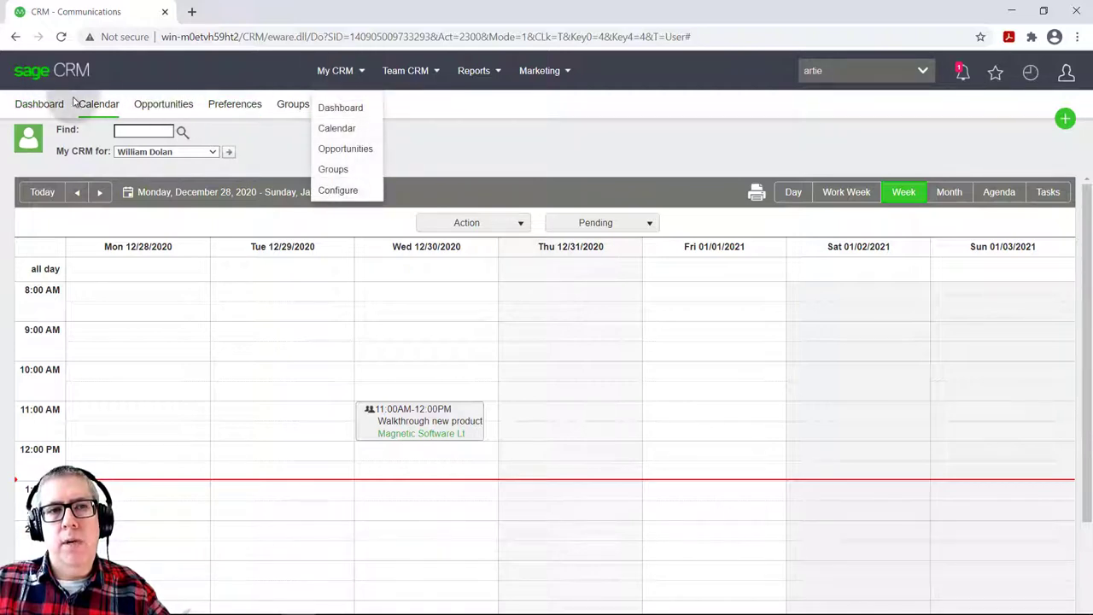
left_click(349, 79)
left_click(355, 76)
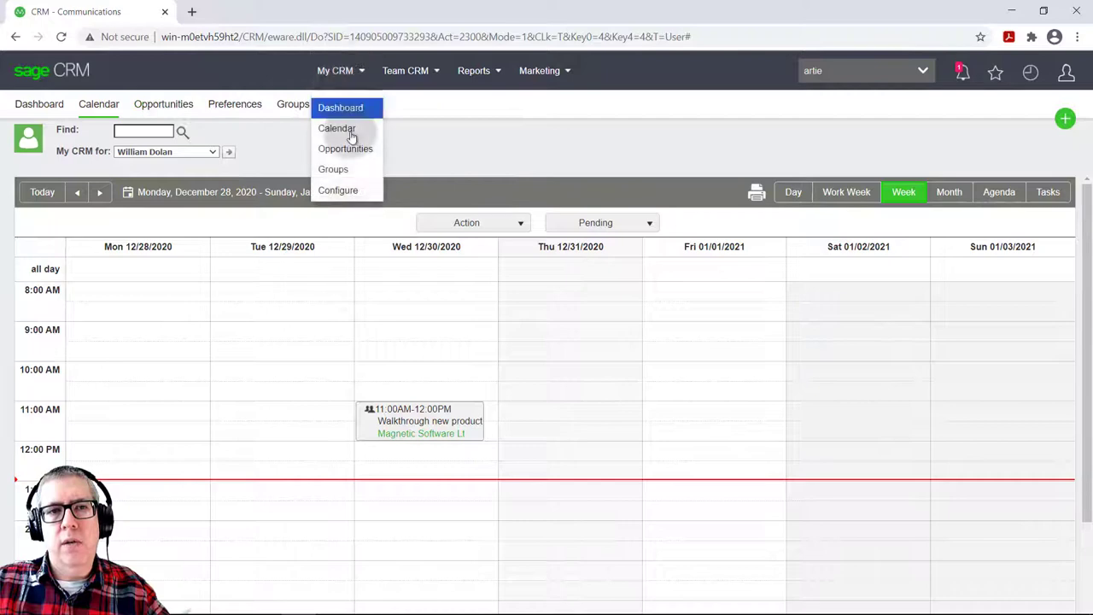
left_click(483, 113)
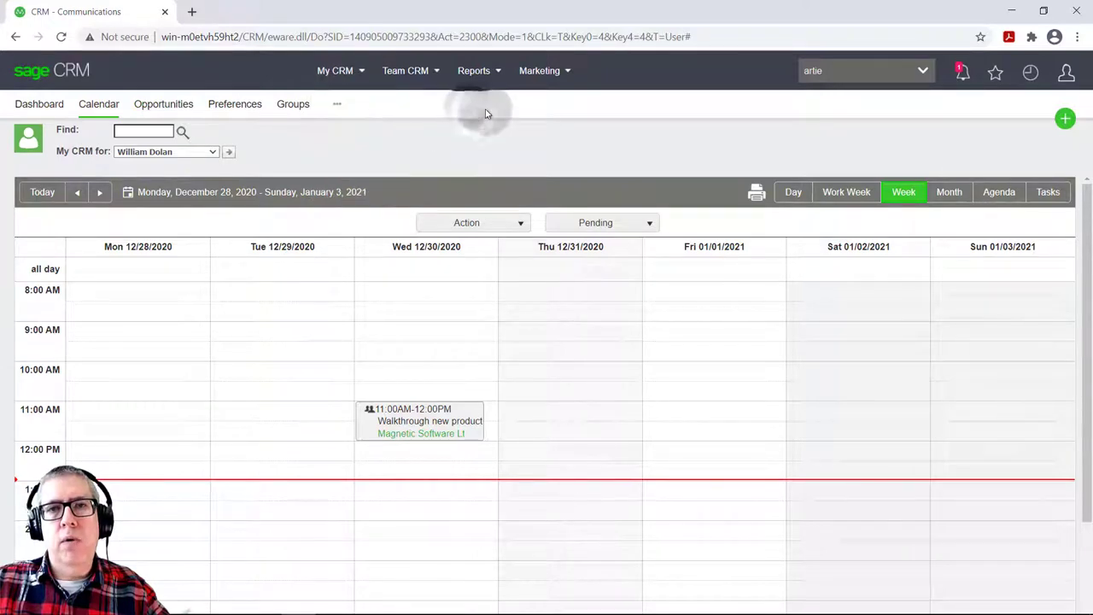
Open American Business Futures from the Recent list, then bring up the Search entity dropdown.
left_click(1029, 72)
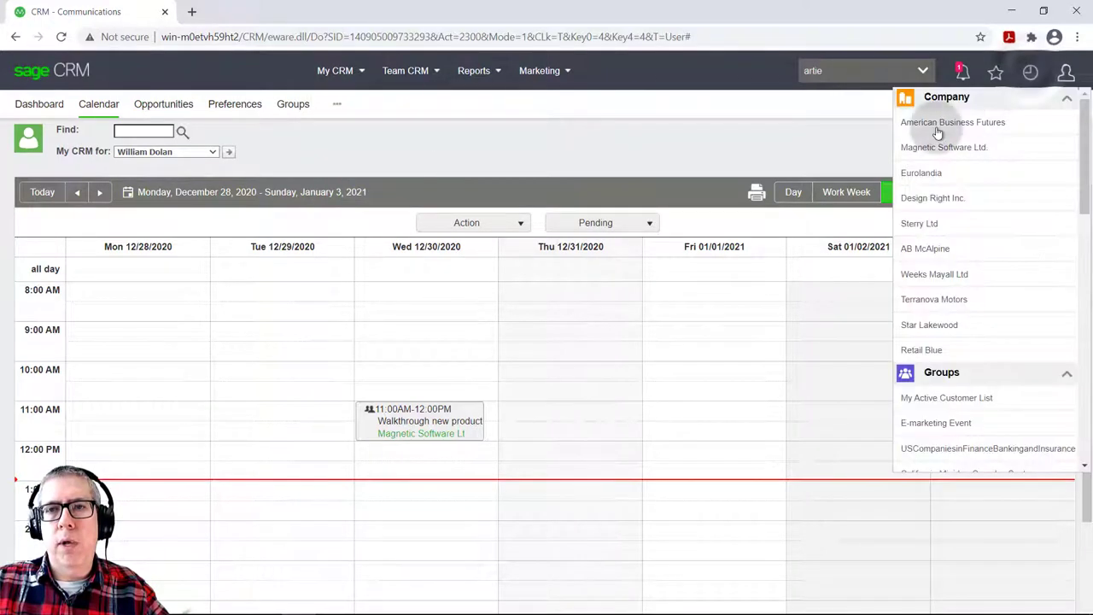
left_click(936, 124)
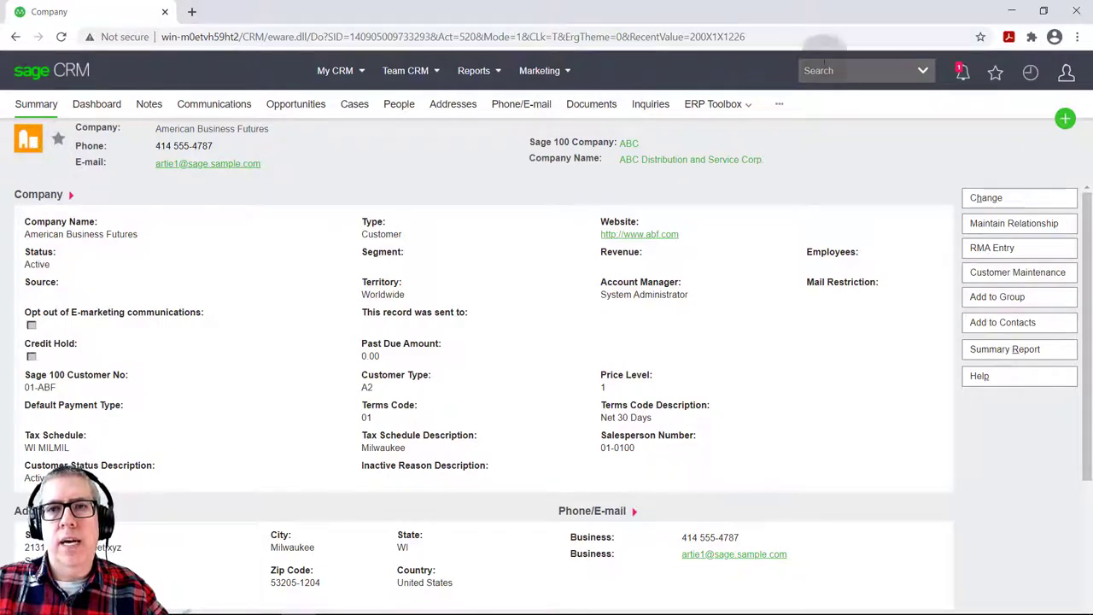
left_click(923, 71)
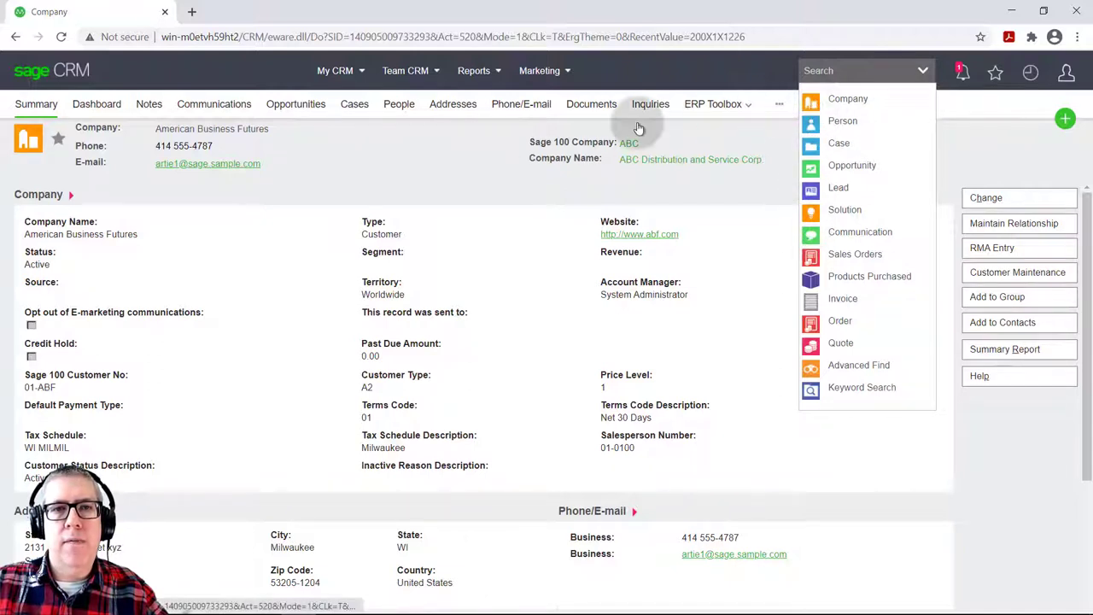
left_click(405, 174)
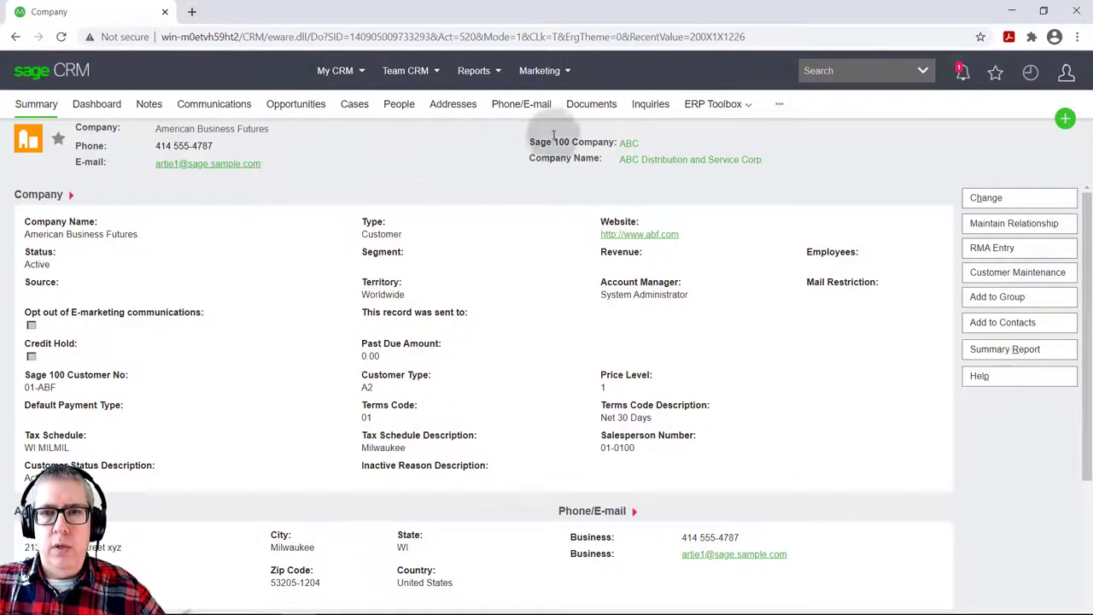
left_click(922, 73)
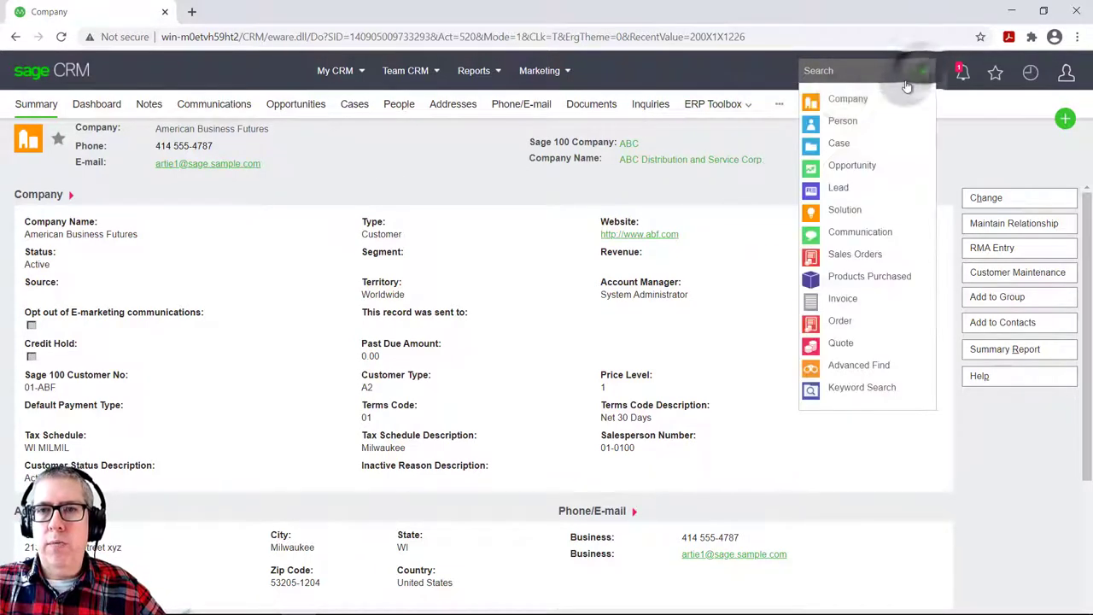
Choose Company as the search entity and run an unfiltered search listing 1210 companies.
left_click(842, 101)
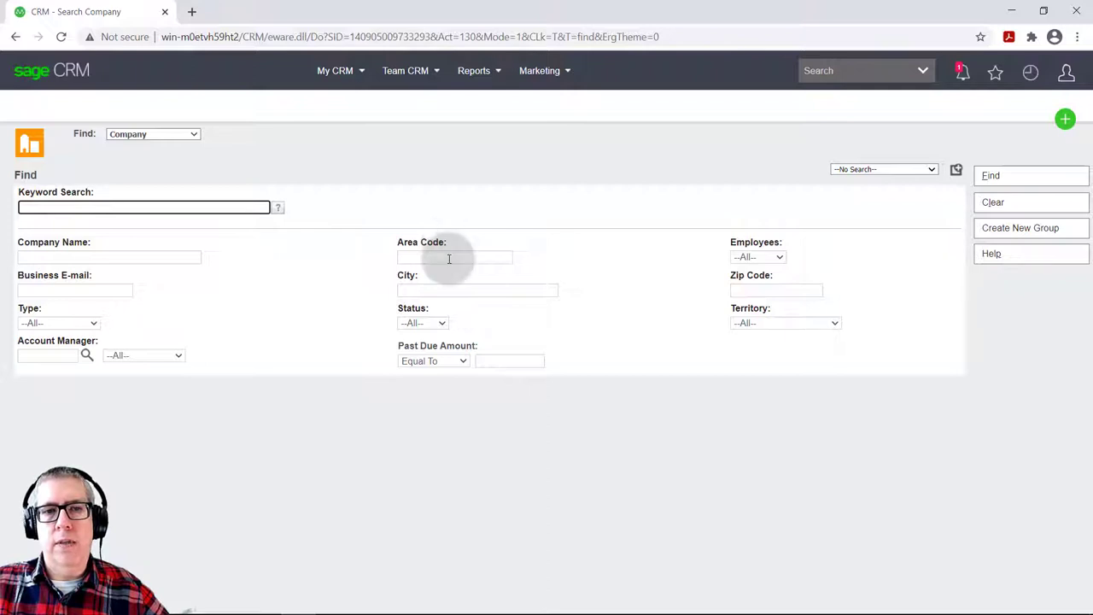
left_click(991, 176)
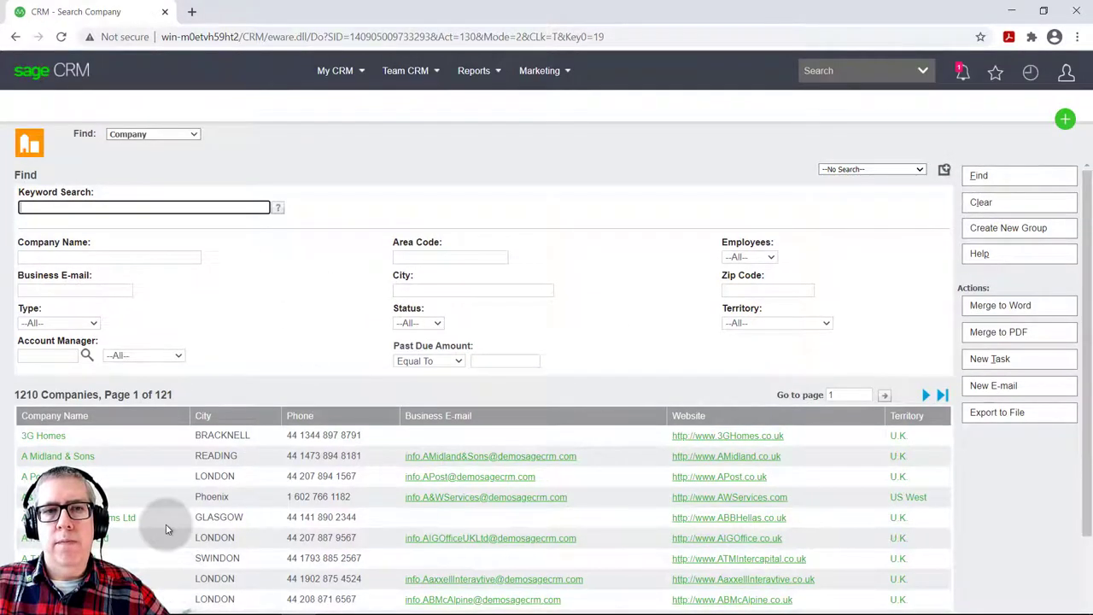
Filter the company search by City London, narrowing the results to 163 companies.
left_click(428, 290)
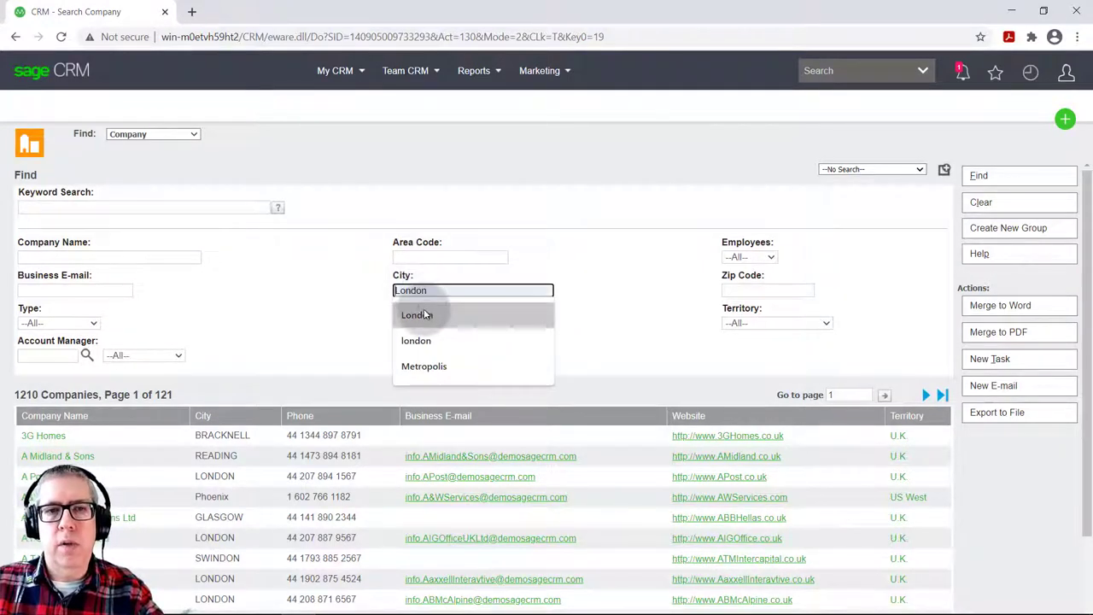
left_click(417, 315)
left_click(990, 176)
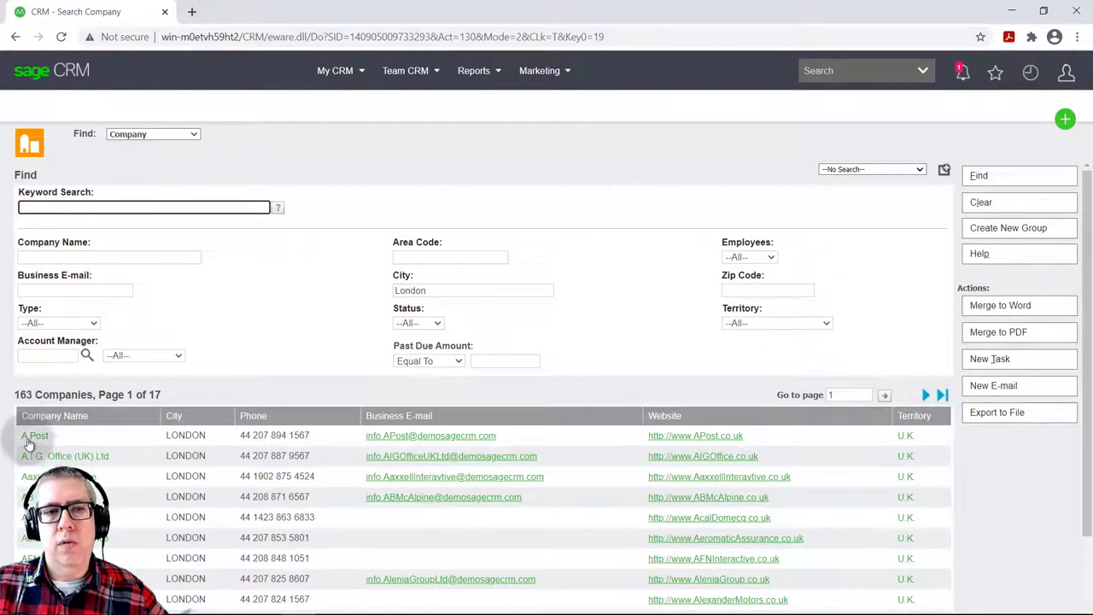
left_click(175, 206)
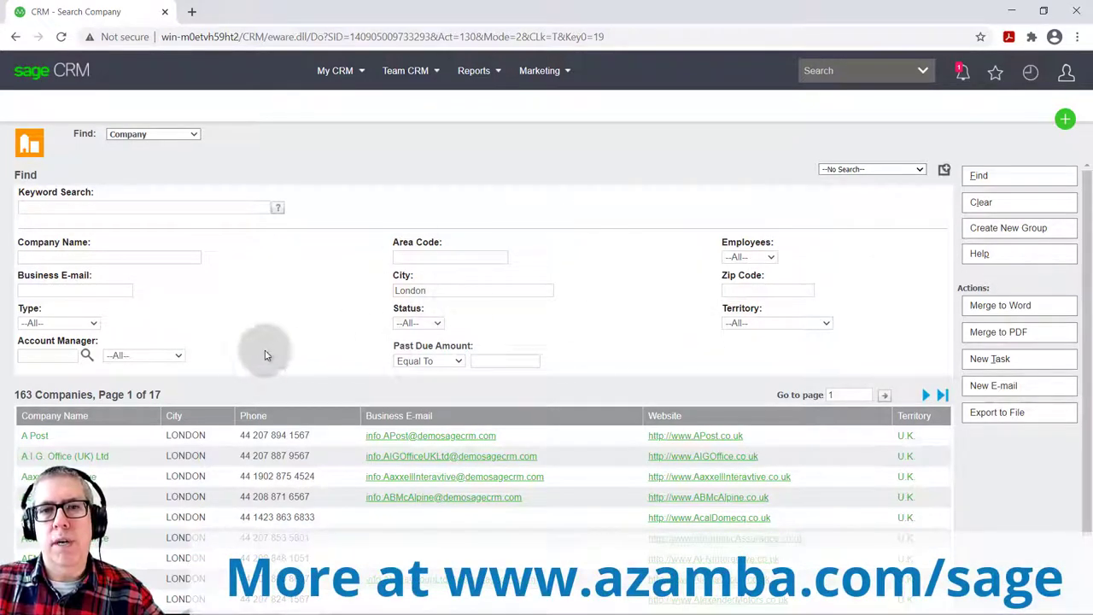
Load the saved search 'Active customers in LONDON' (City london, Status Active).
left_click(919, 169)
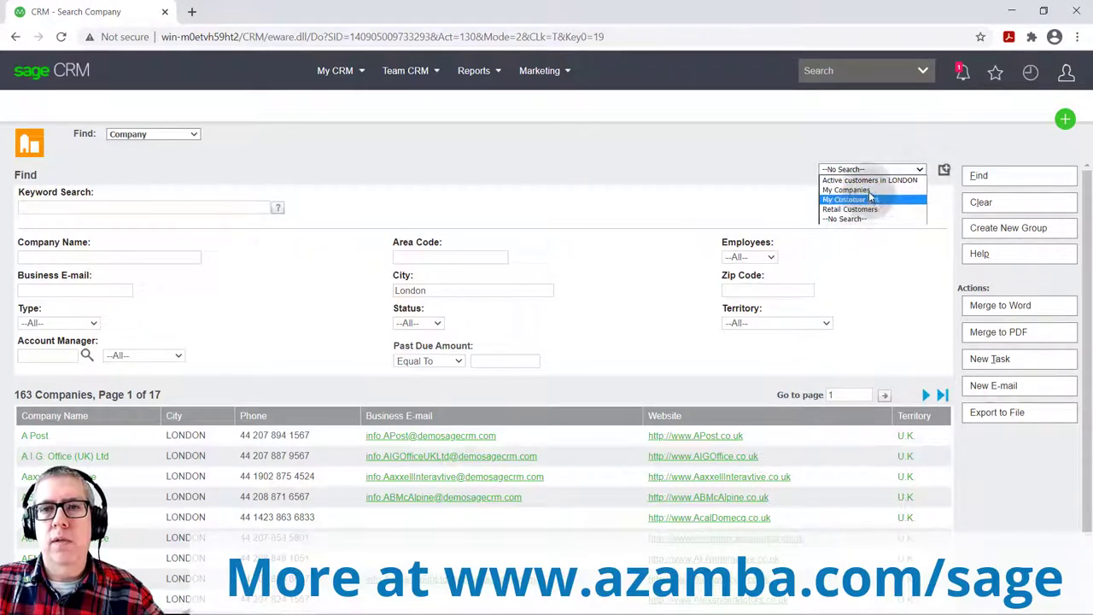
left_click(843, 181)
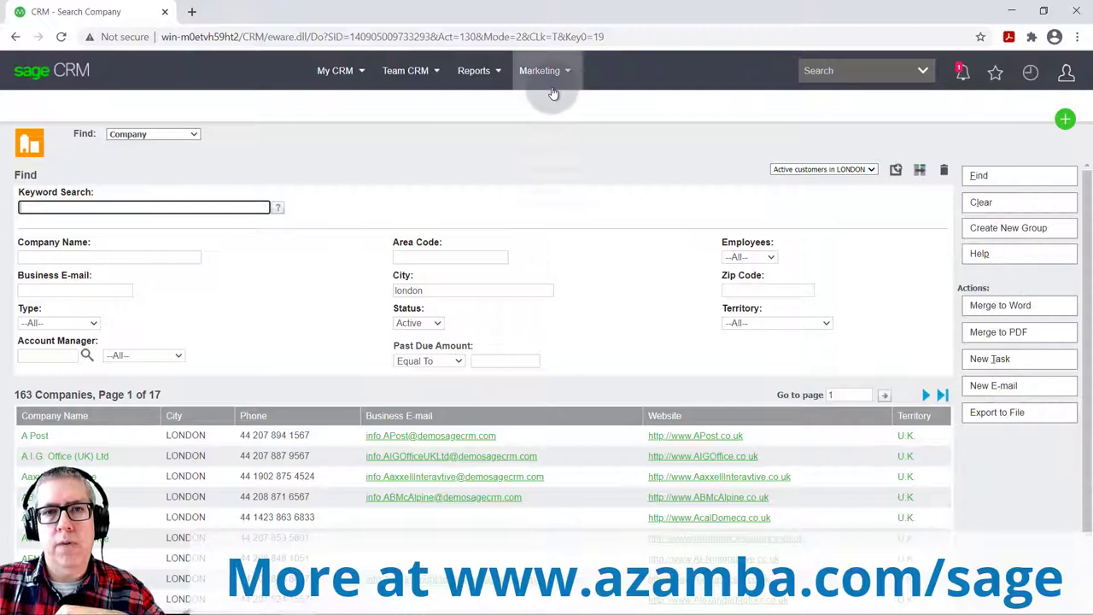
mouse_move(552, 88)
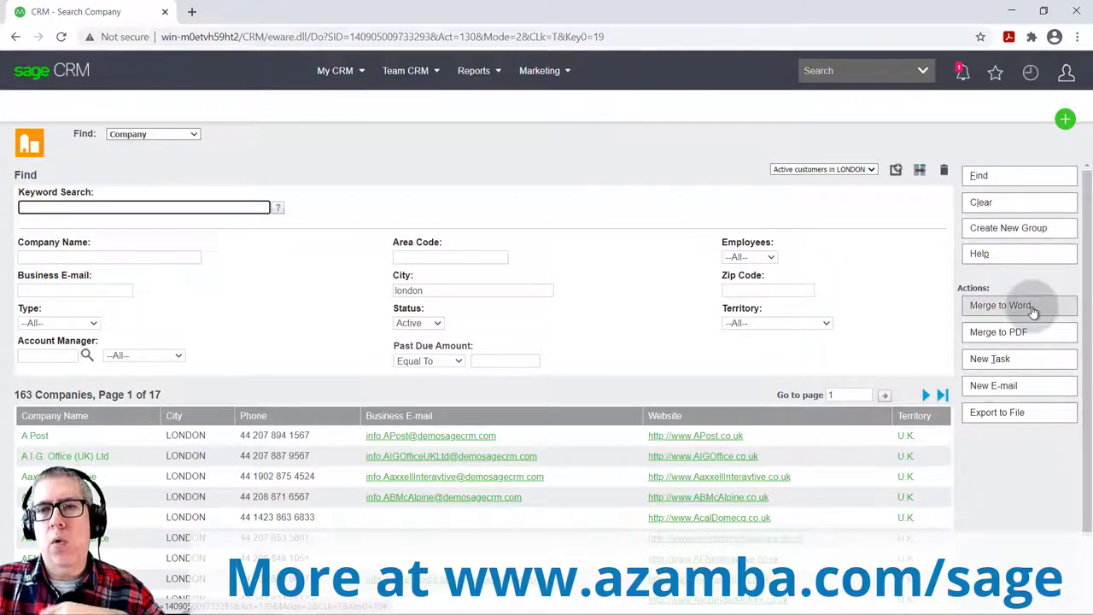
left_click(884, 294)
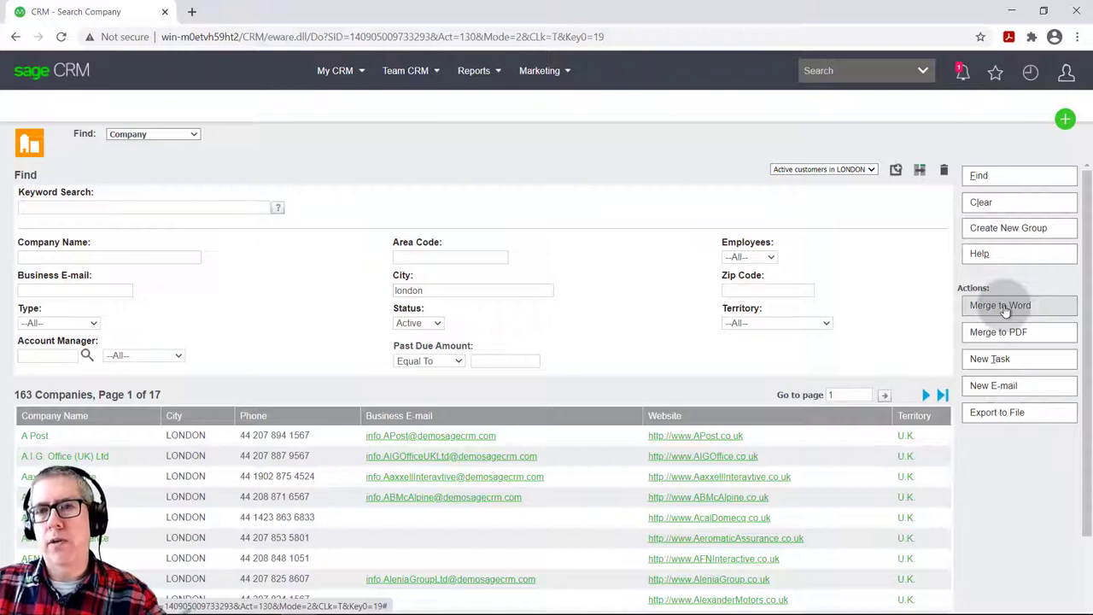
Start a Phone Out group task with subject 'Let them know I'm in town next week' and details about new product offerings.
left_click(990, 360)
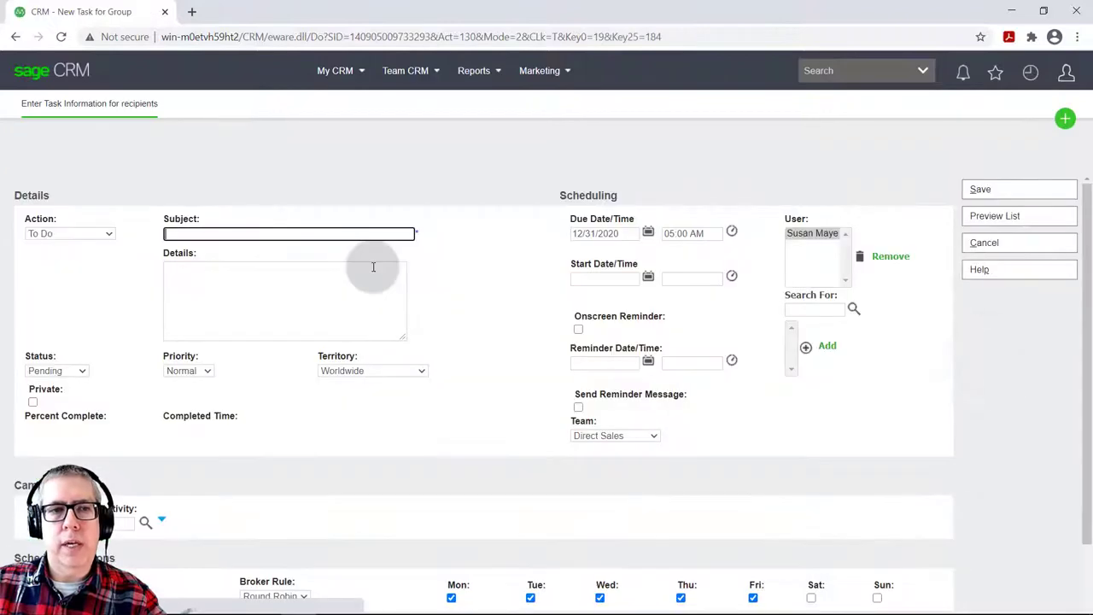
left_click(109, 236)
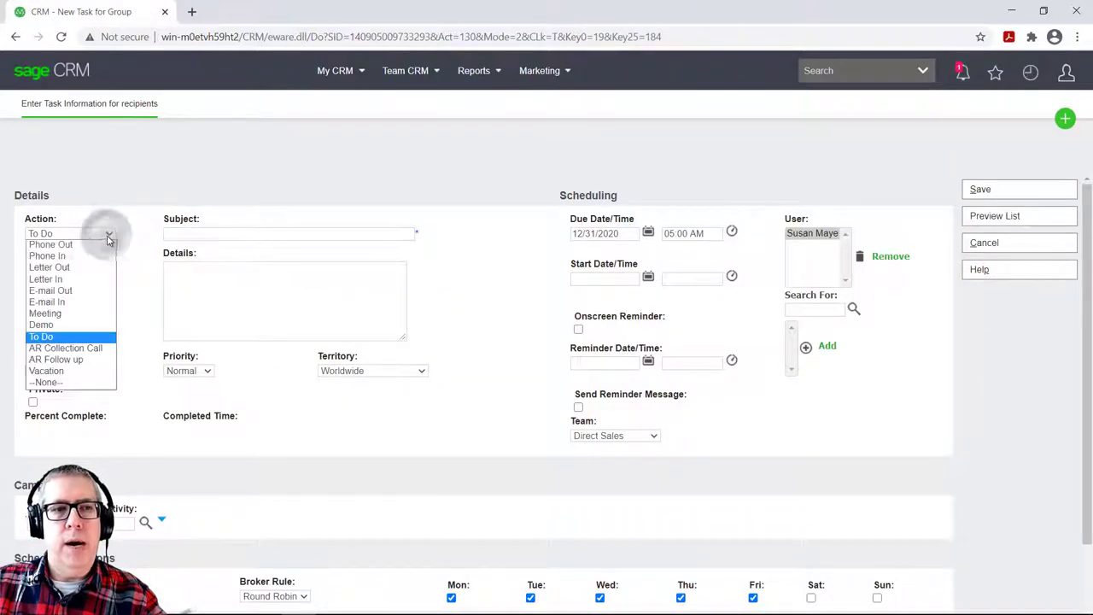
left_click(78, 246)
left_click(256, 233)
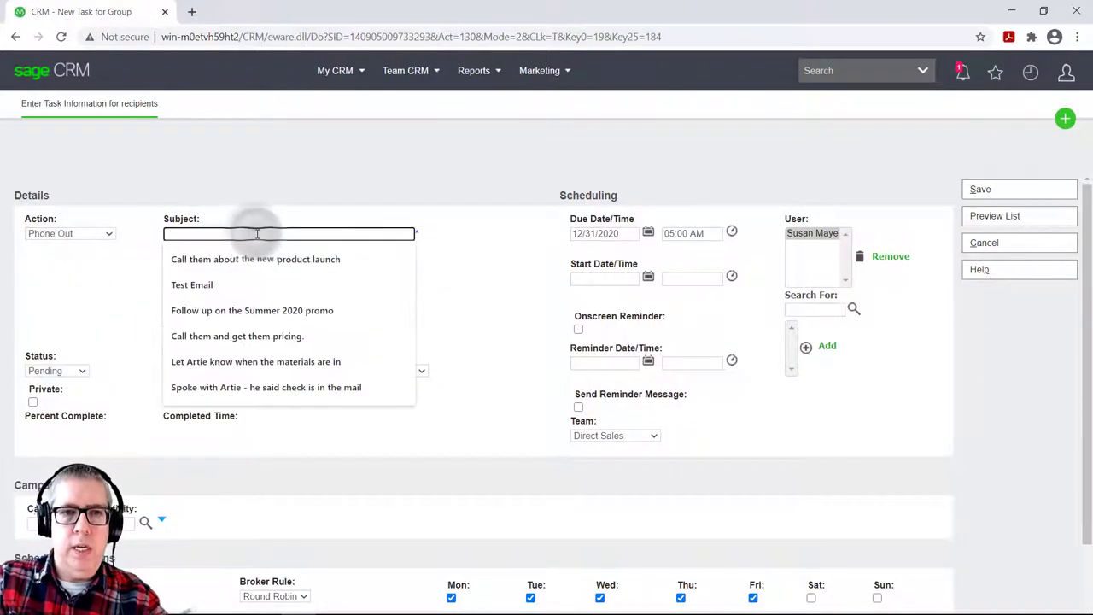
type("Let them know")
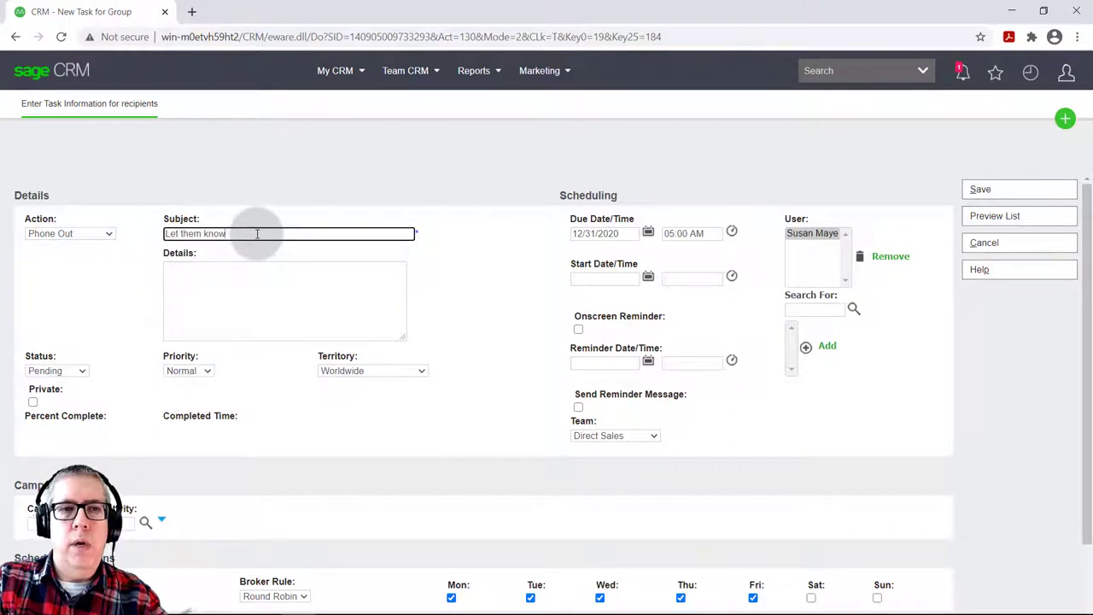
type(" I'm in town")
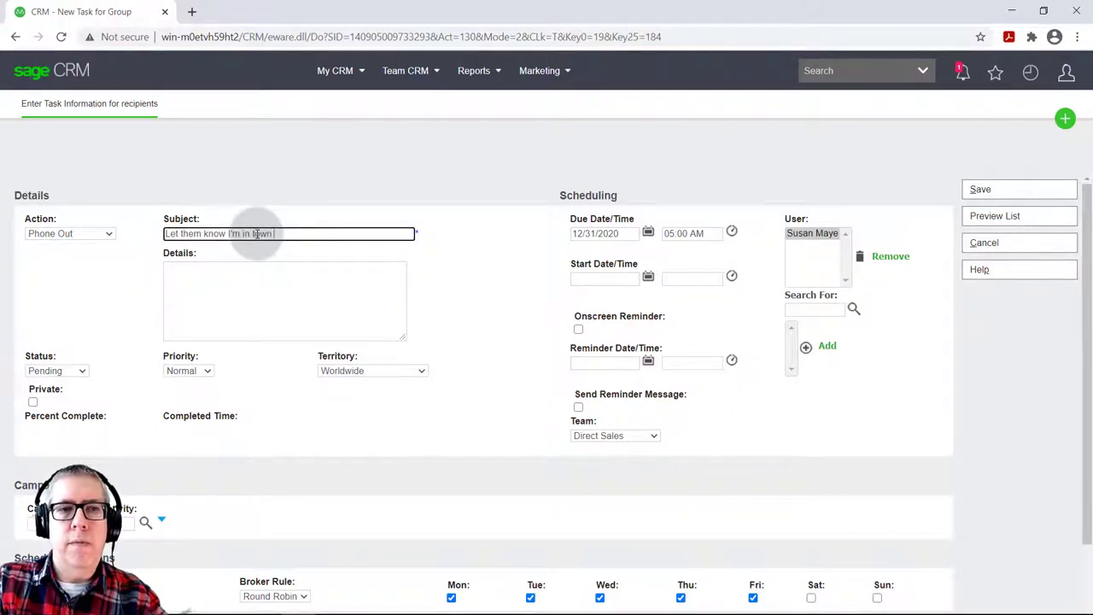
type(" next week -")
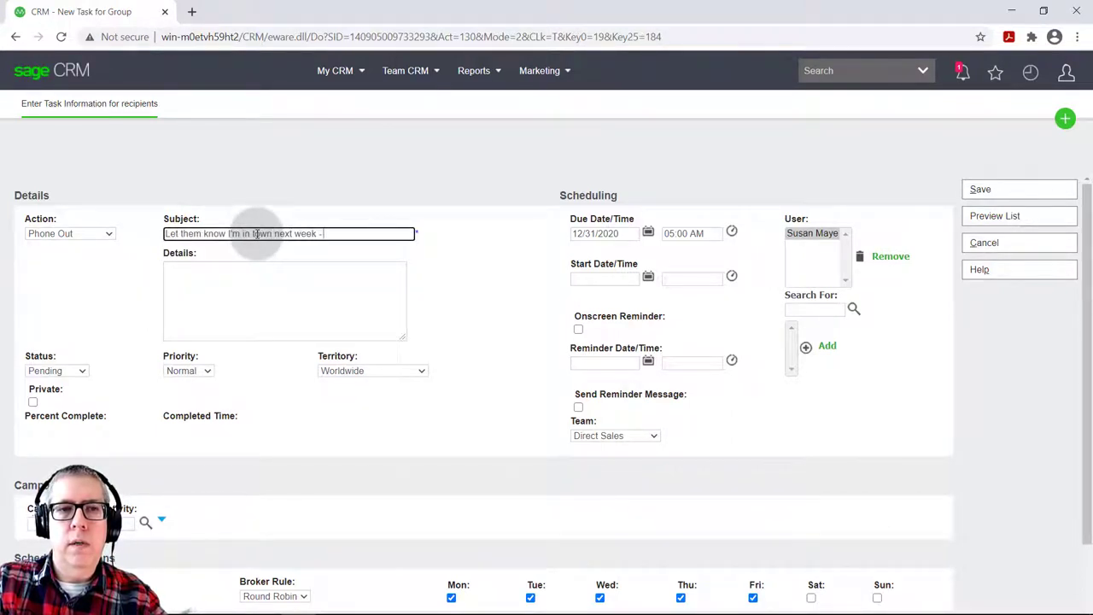
type(" 01/03 -")
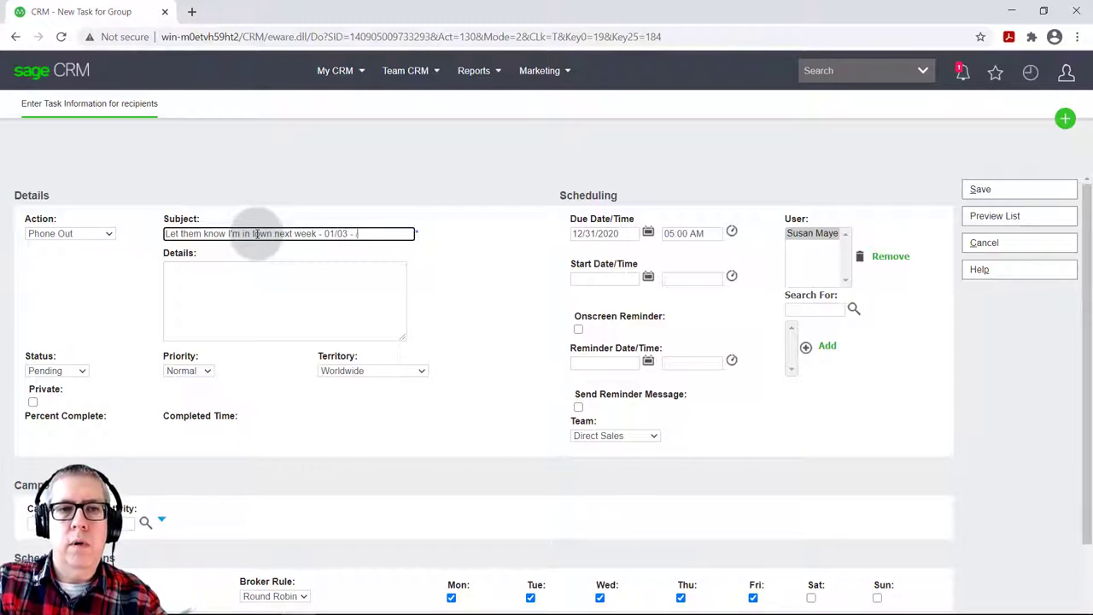
type(" 01/")
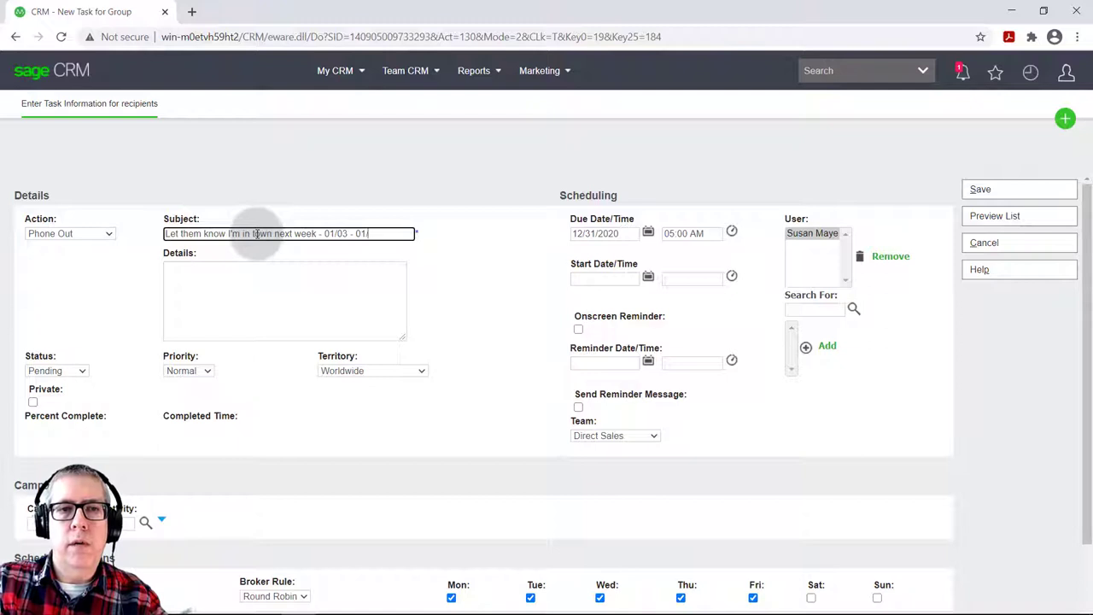
type("07")
type("8")
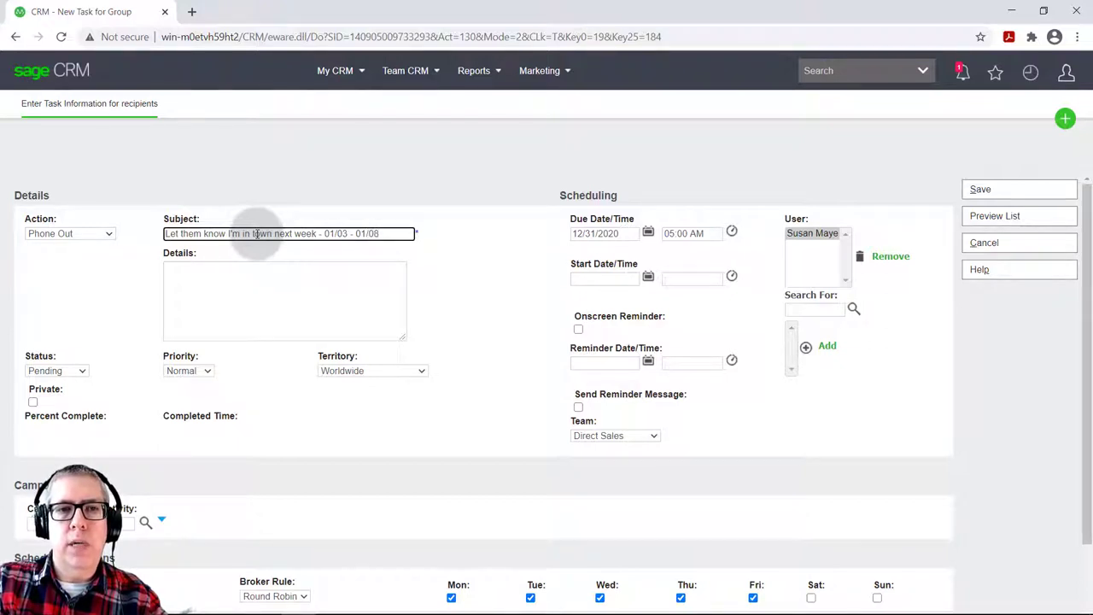
left_click(261, 272)
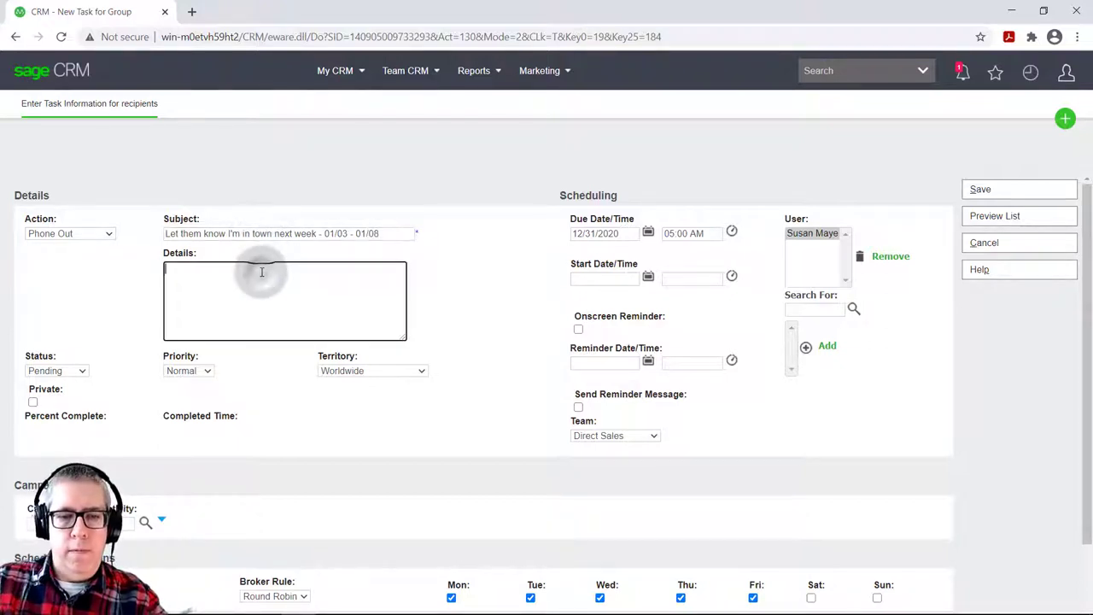
type("Want")
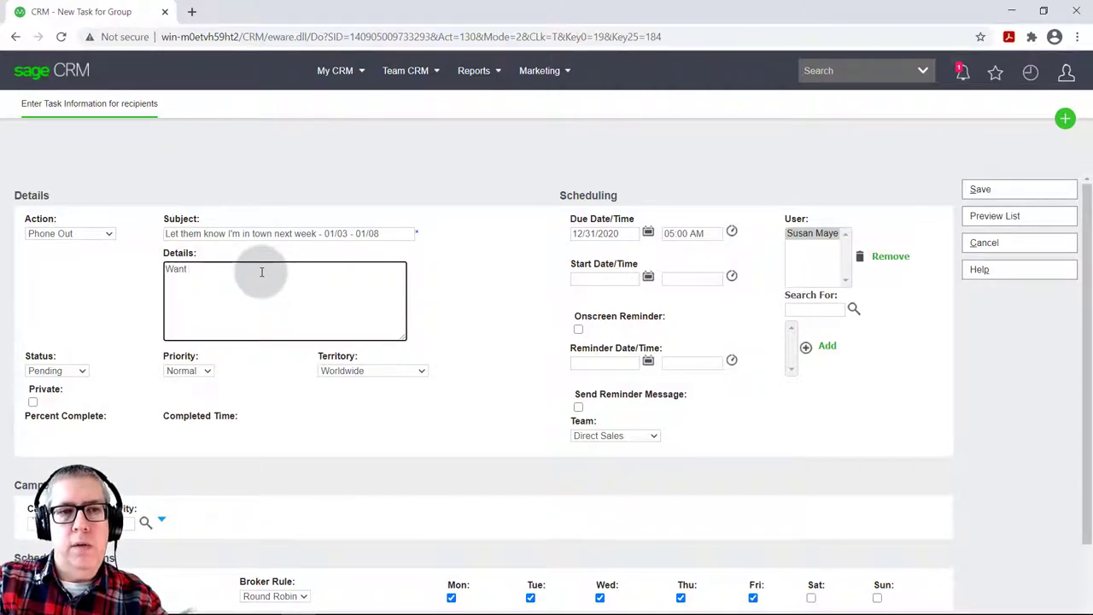
type(" to discuss our ne")
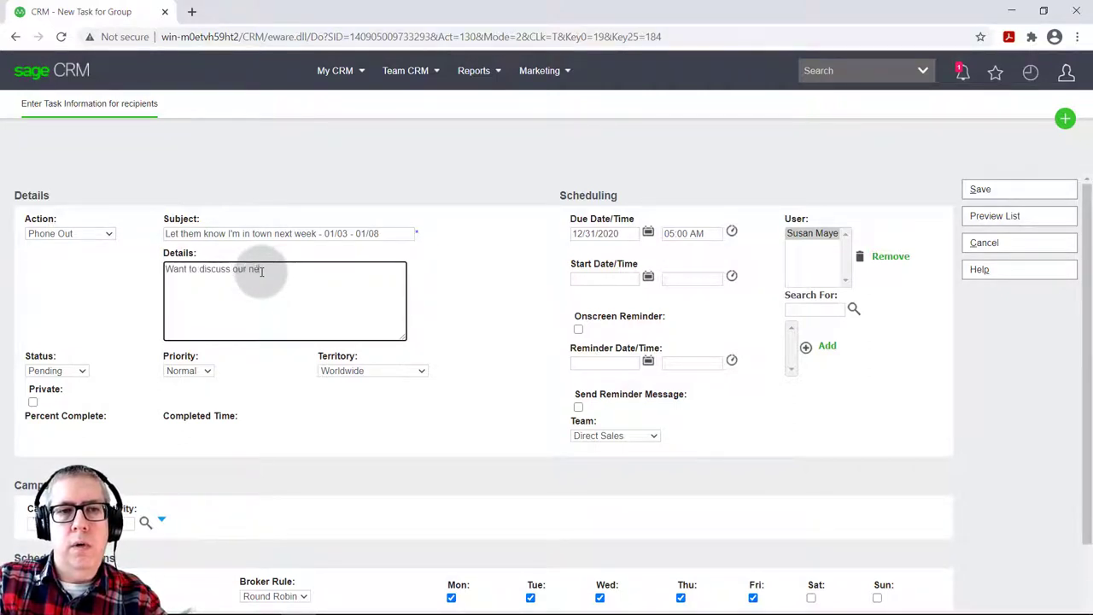
type("w product offer")
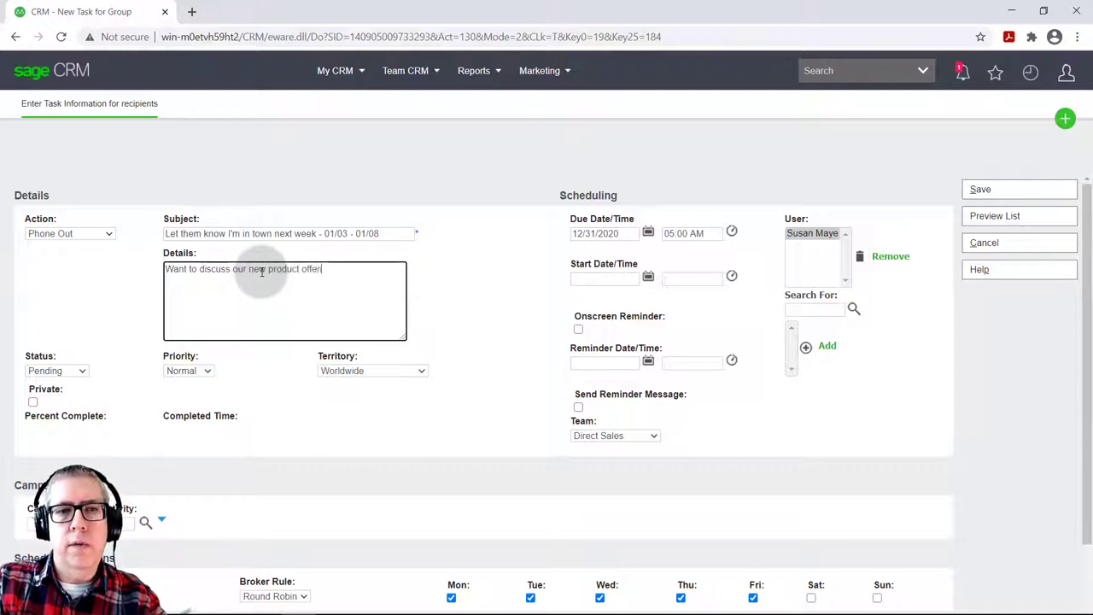
type("ings for 202")
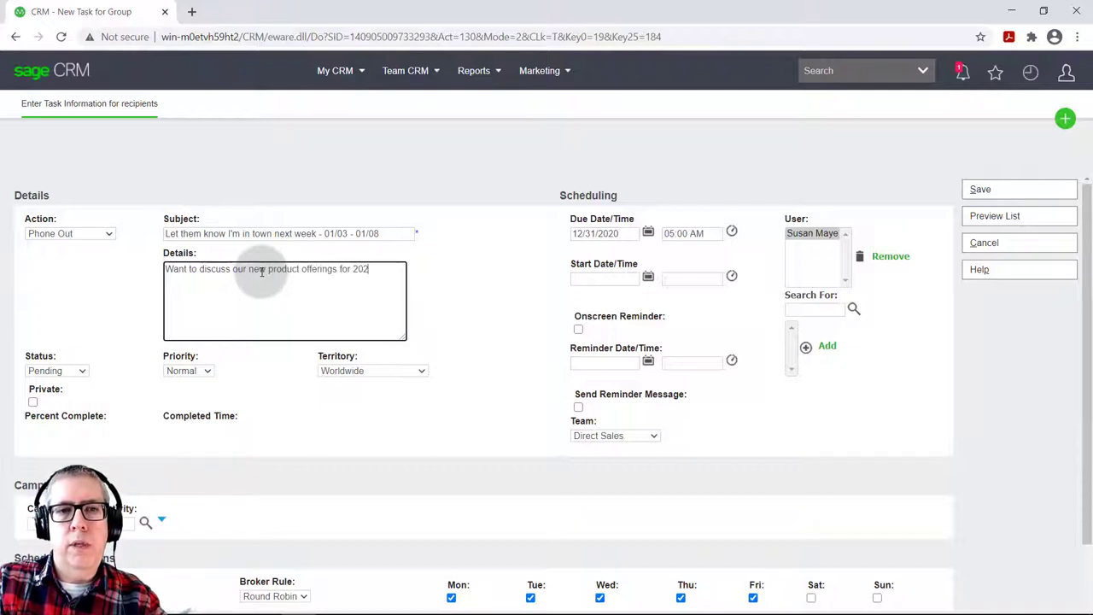
type("1 and b")
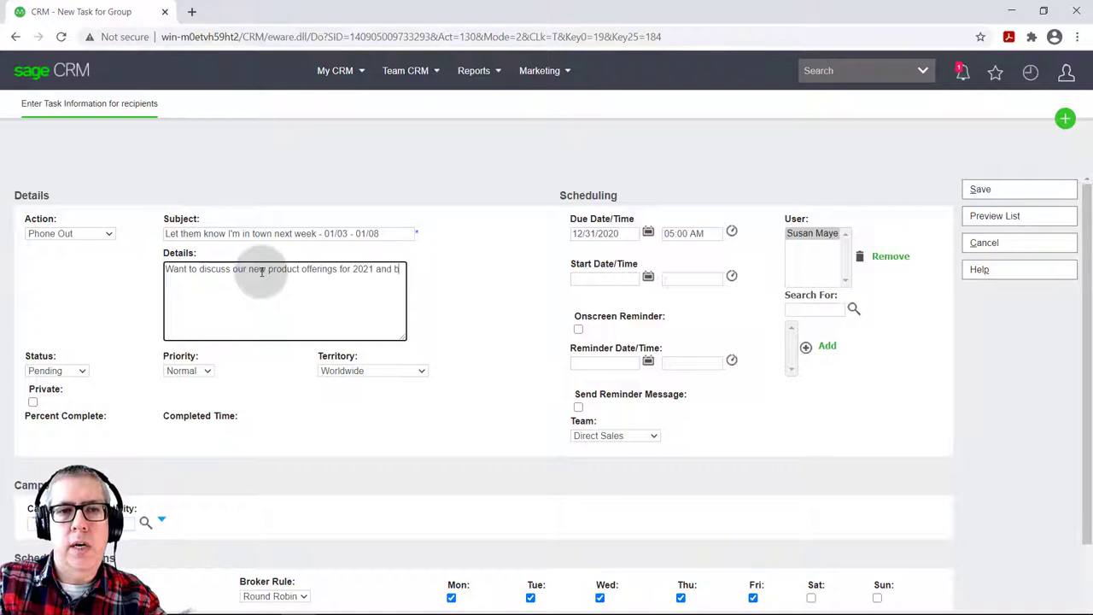
type("eyond. Hop")
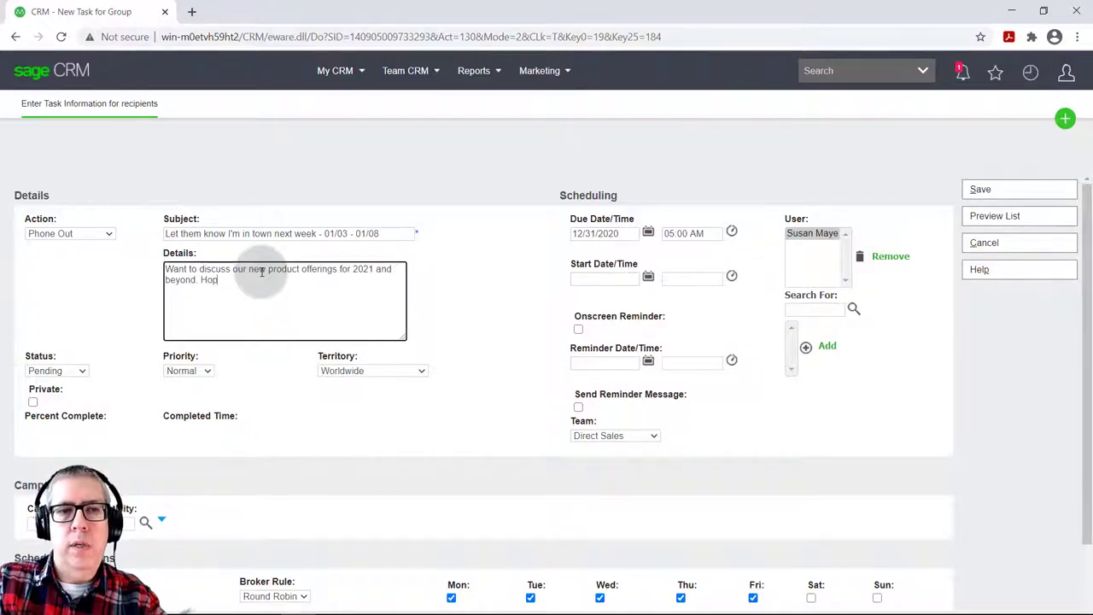
type("ing to get 30 minu")
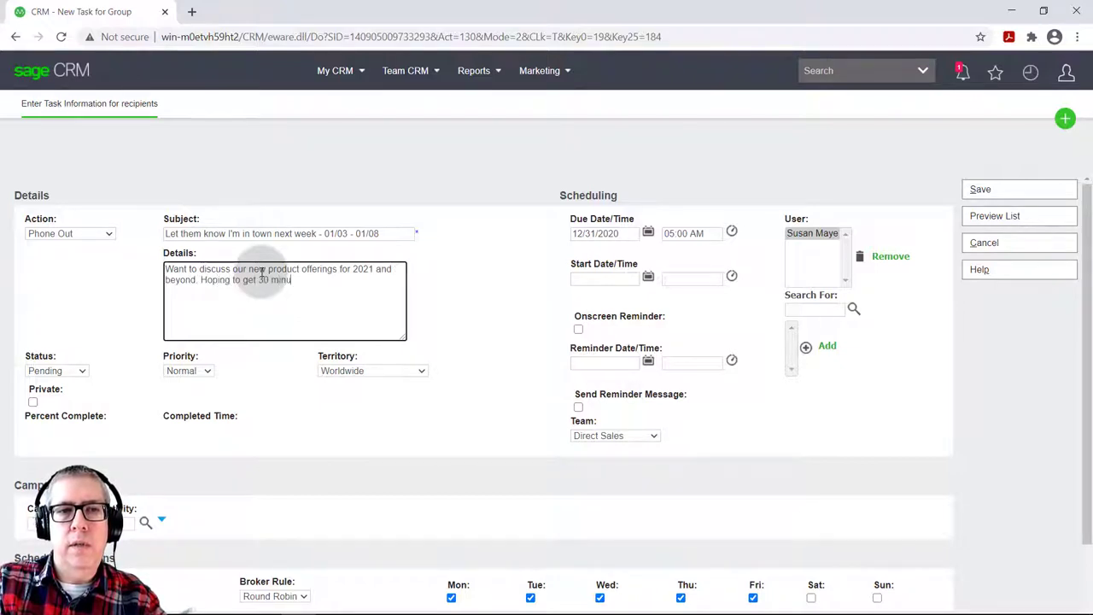
type("tes of your ti")
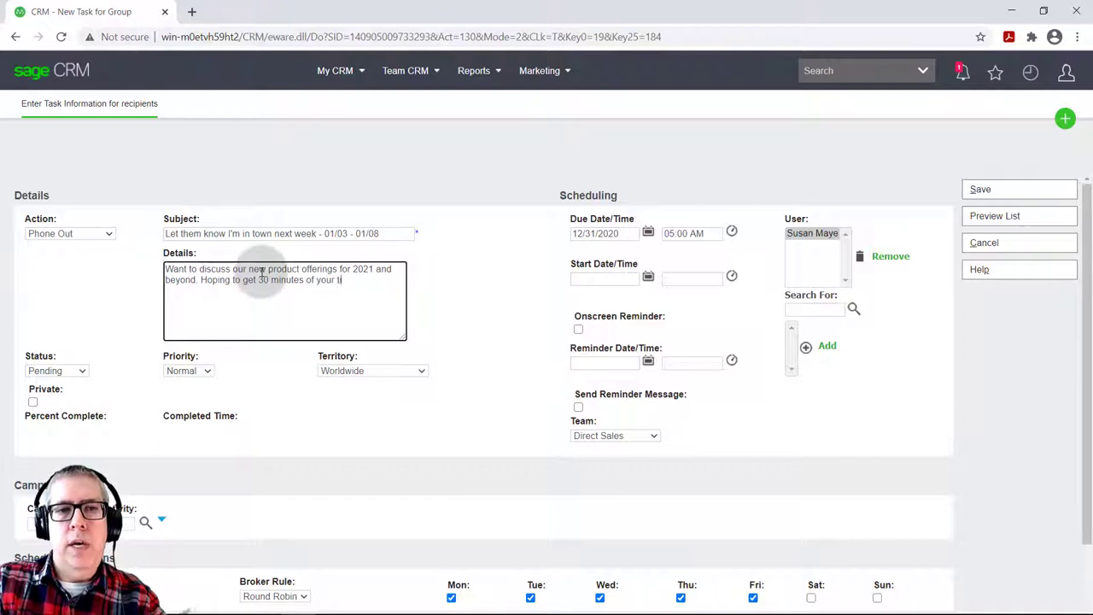
type("me.")
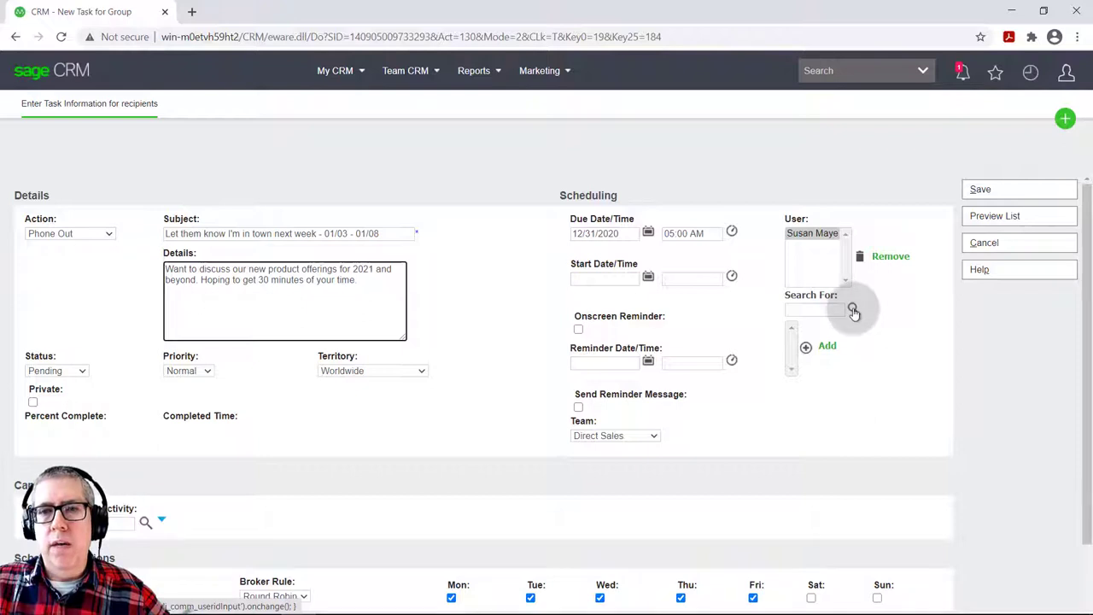
Remove Tuesday and Thursday from the scheduling days and save the task for all recipients.
left_click(853, 310)
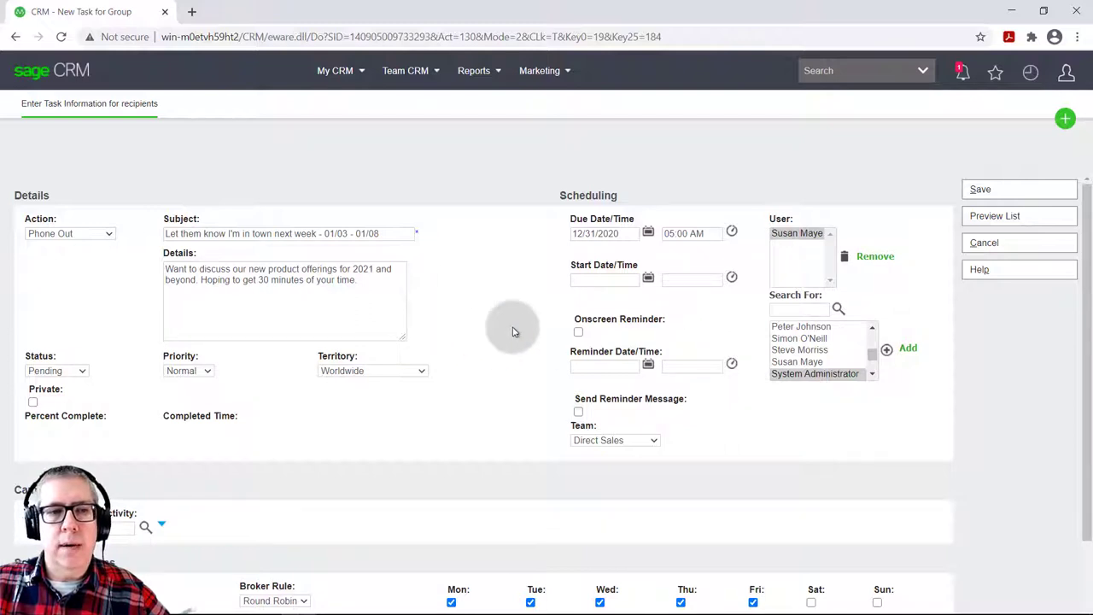
scroll(444, 358, "down", 1)
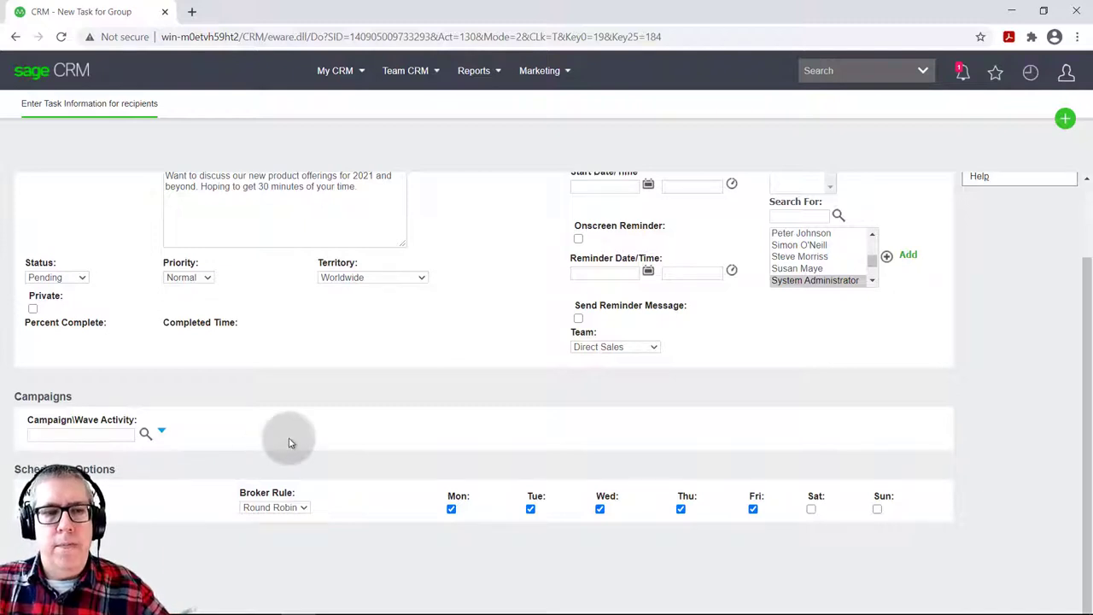
left_click(530, 508)
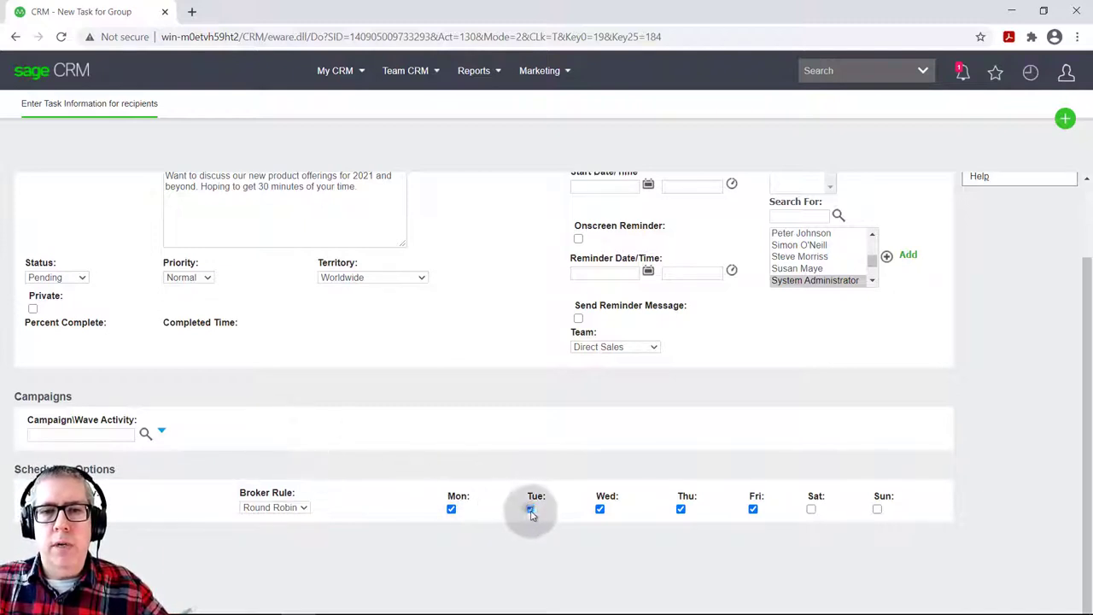
left_click(681, 509)
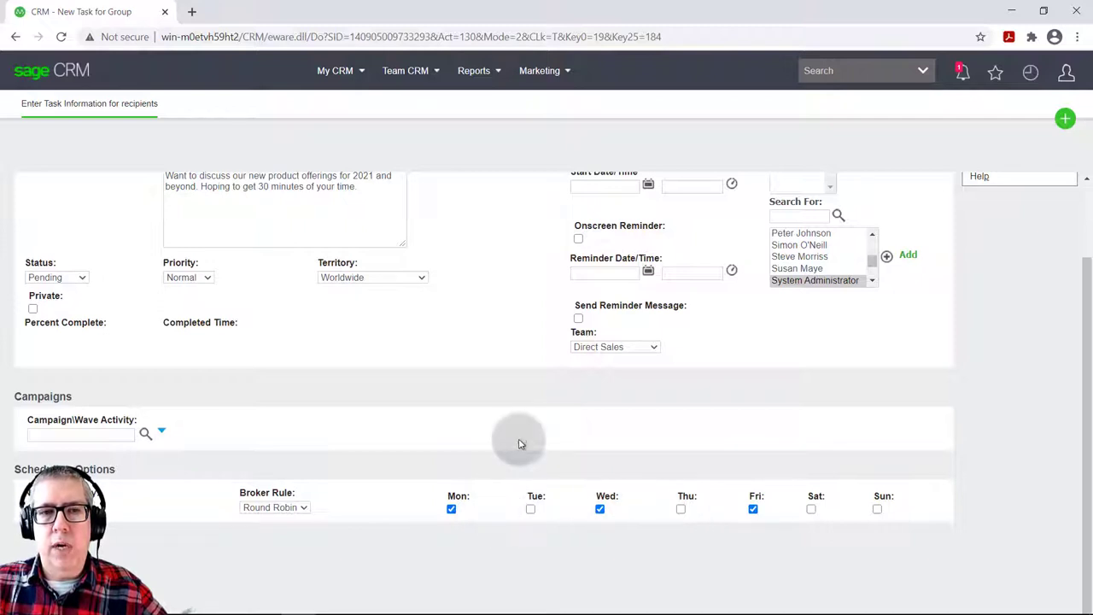
scroll(398, 464, "up", 1)
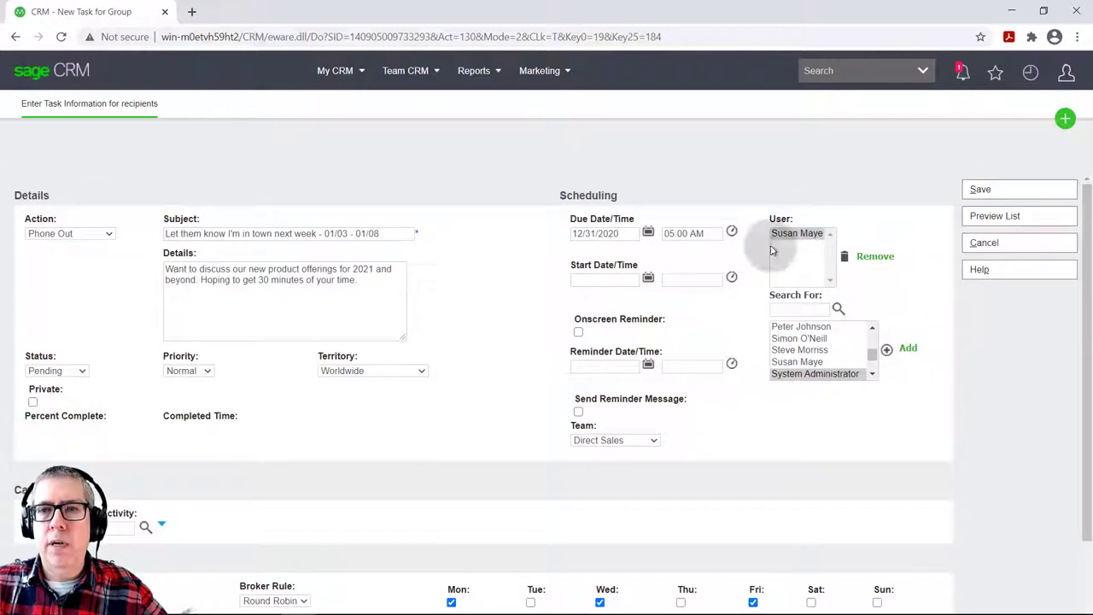
left_click(997, 188)
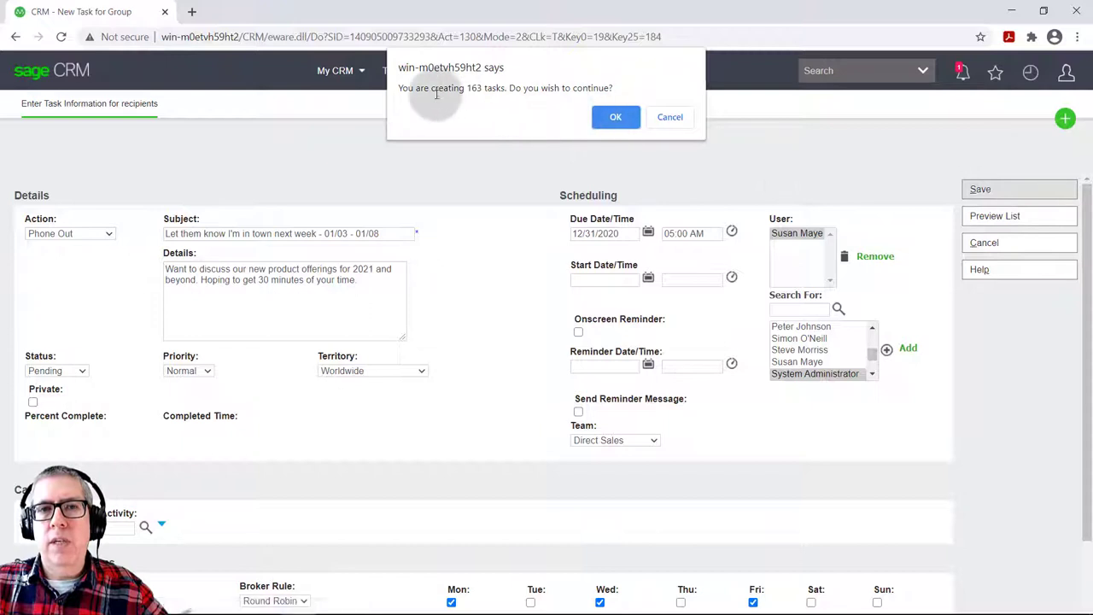
Add three more users as assignees, then save and confirm creating the 163 Phone Out tasks.
left_click(655, 118)
left_click(801, 327)
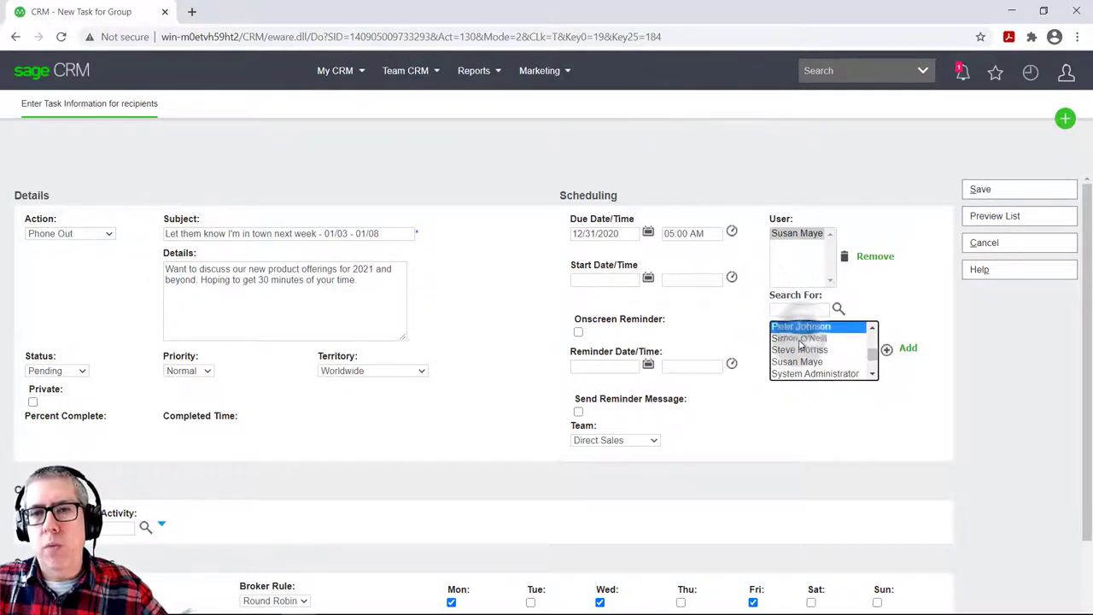
left_click(799, 338, "ctrl")
left_click(799, 349, "ctrl")
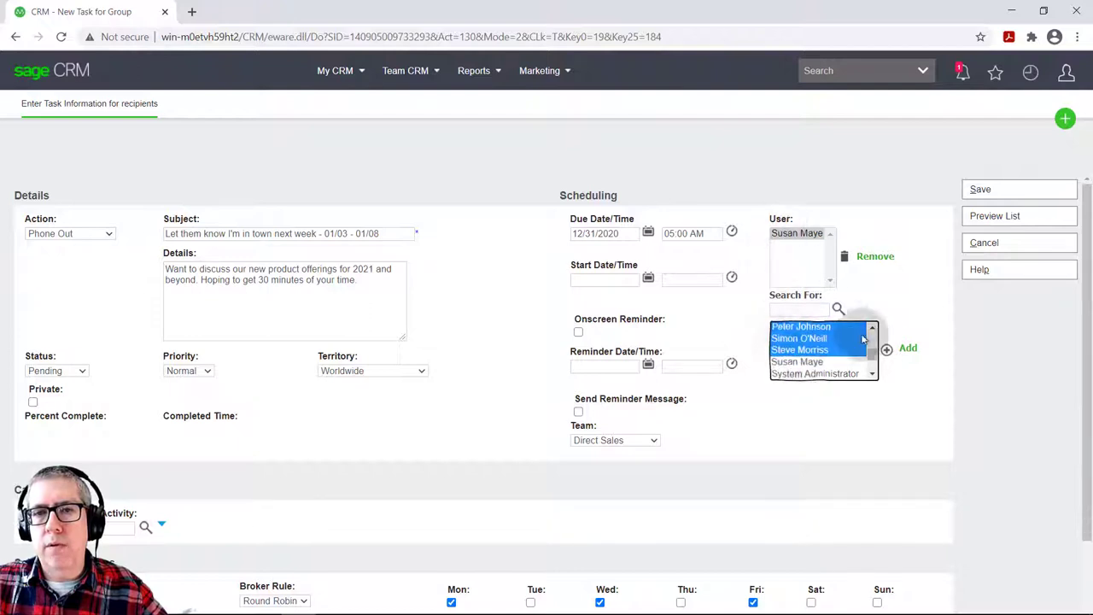
left_click(886, 349)
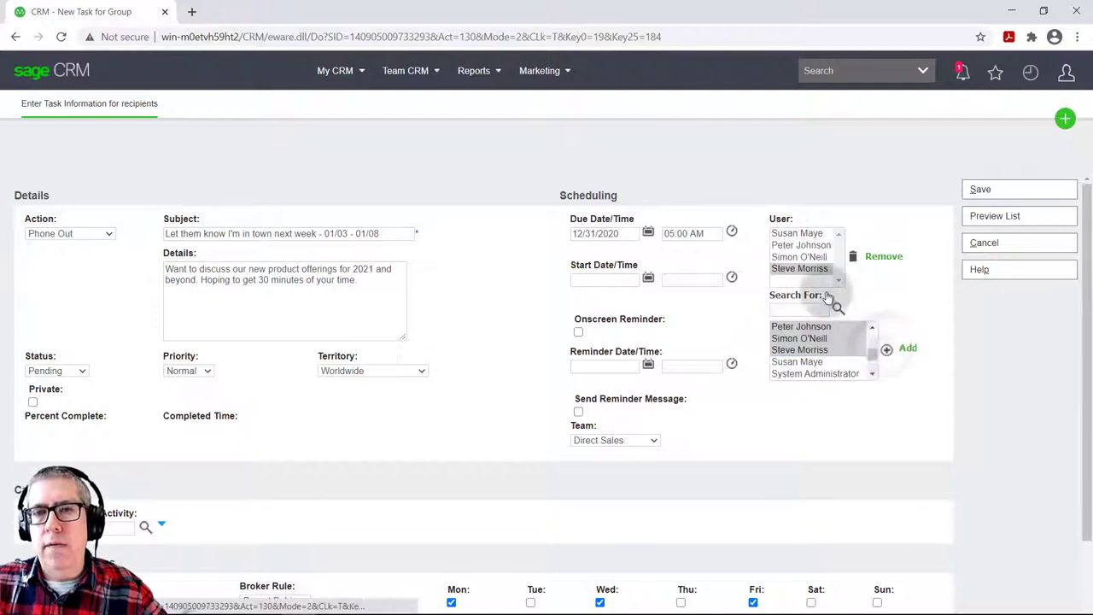
left_click(983, 190)
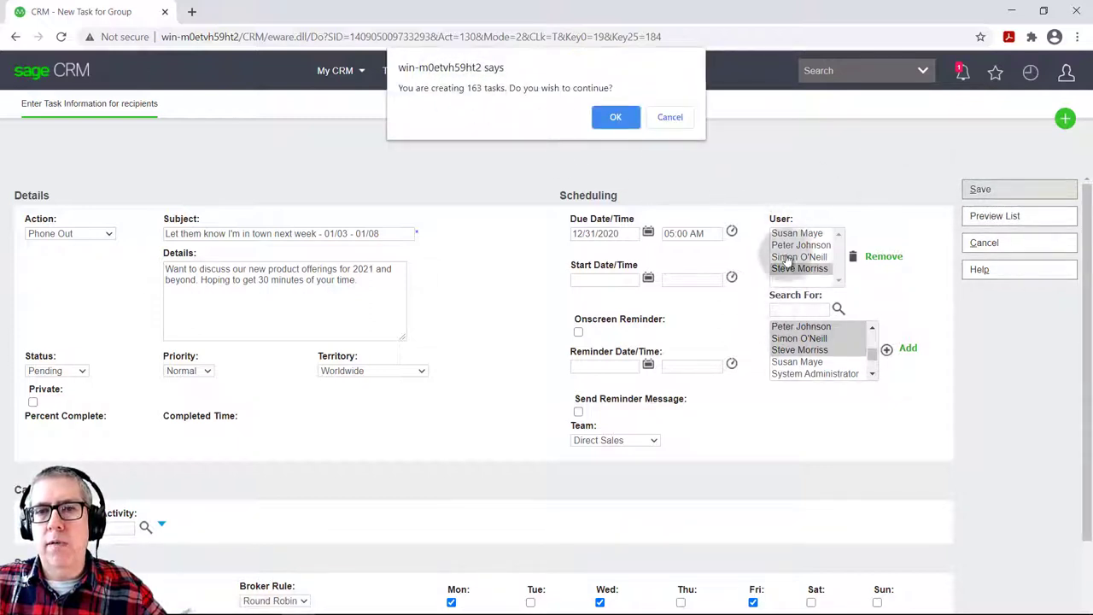
left_click(615, 117)
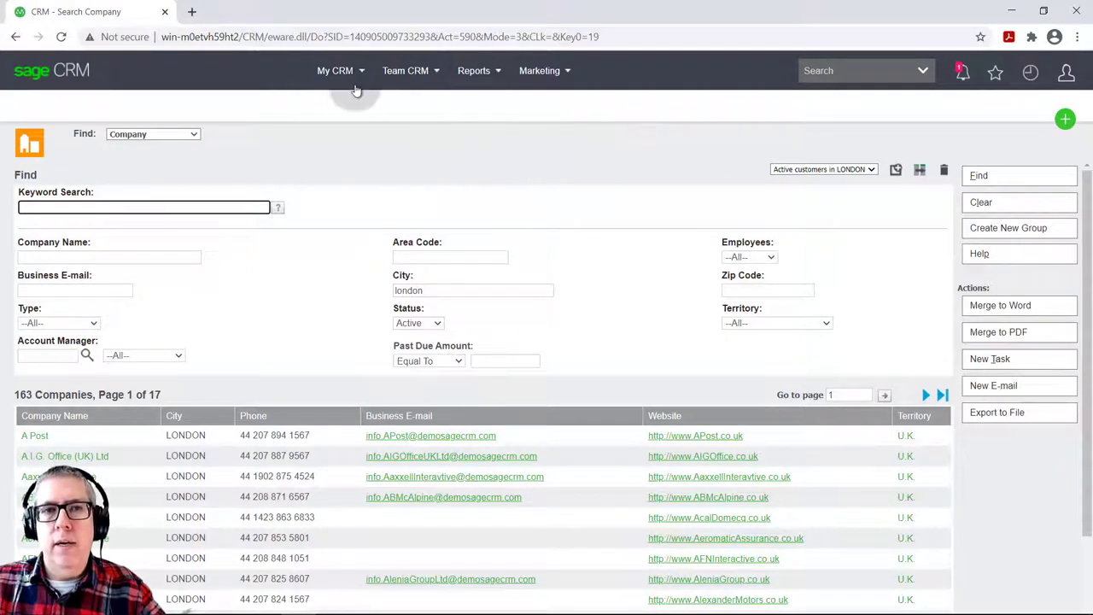
Open My CRM Calendar in Agenda view for December 31 to January 7.
mouse_move(352, 77)
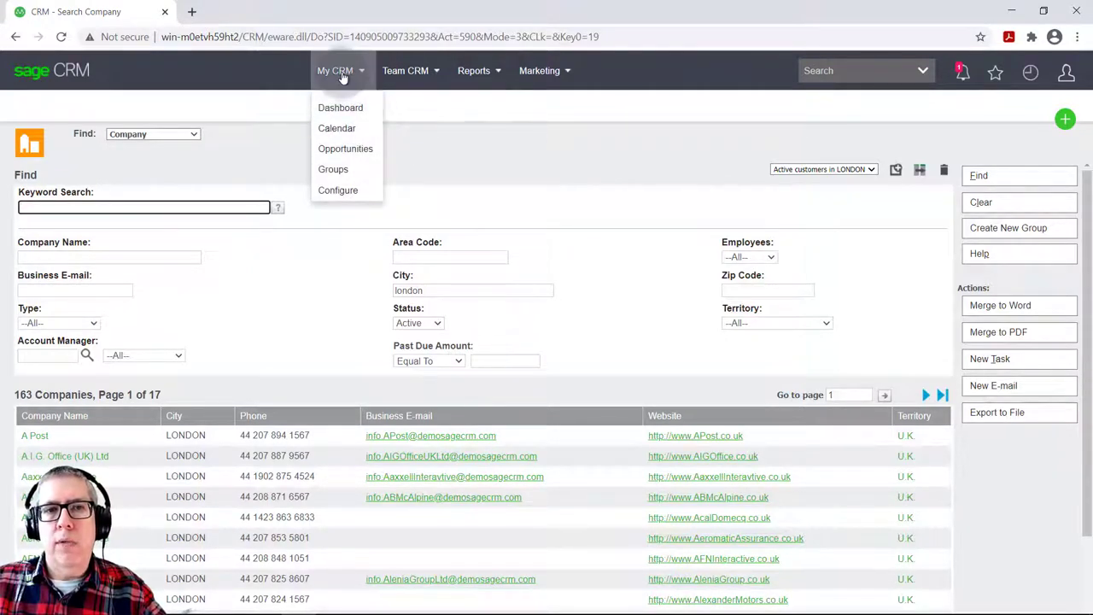
left_click(338, 129)
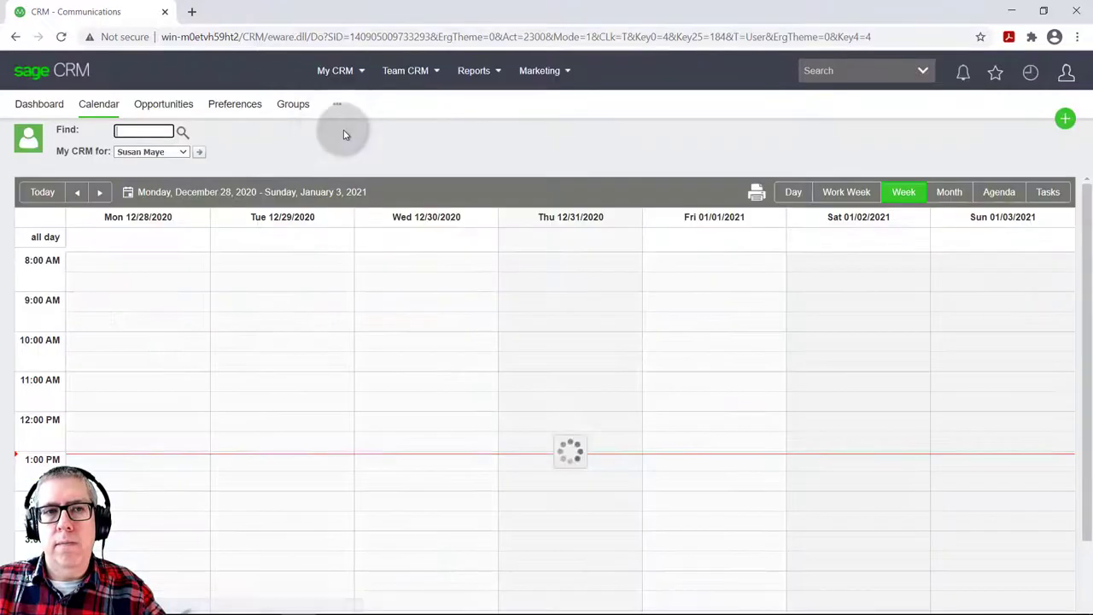
left_click(995, 193)
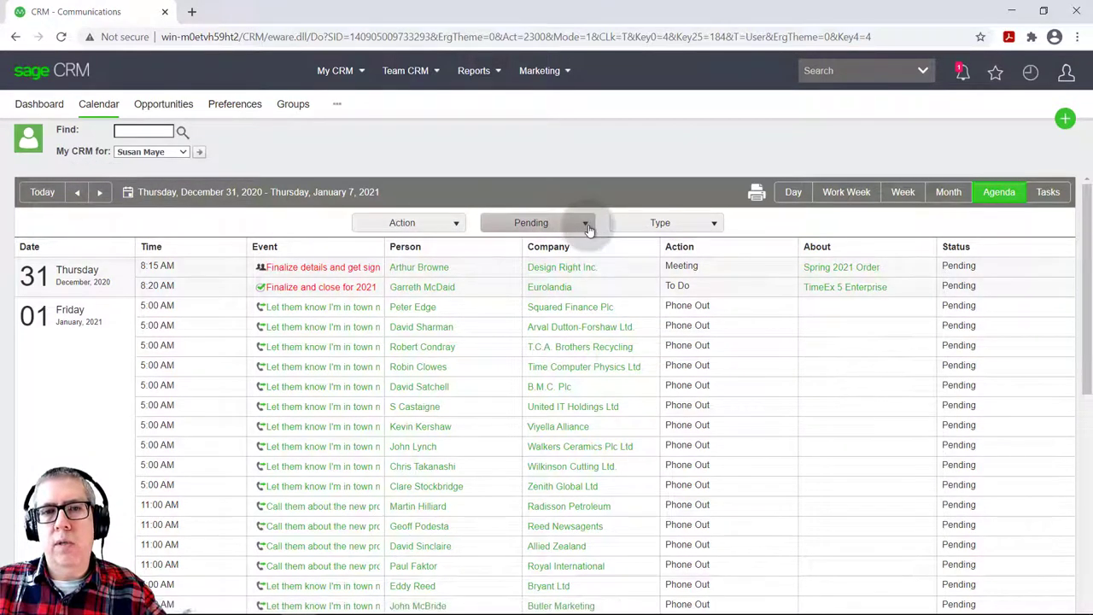
Check the Type filter without changing it, then open the Action filter's list of types.
left_click(711, 224)
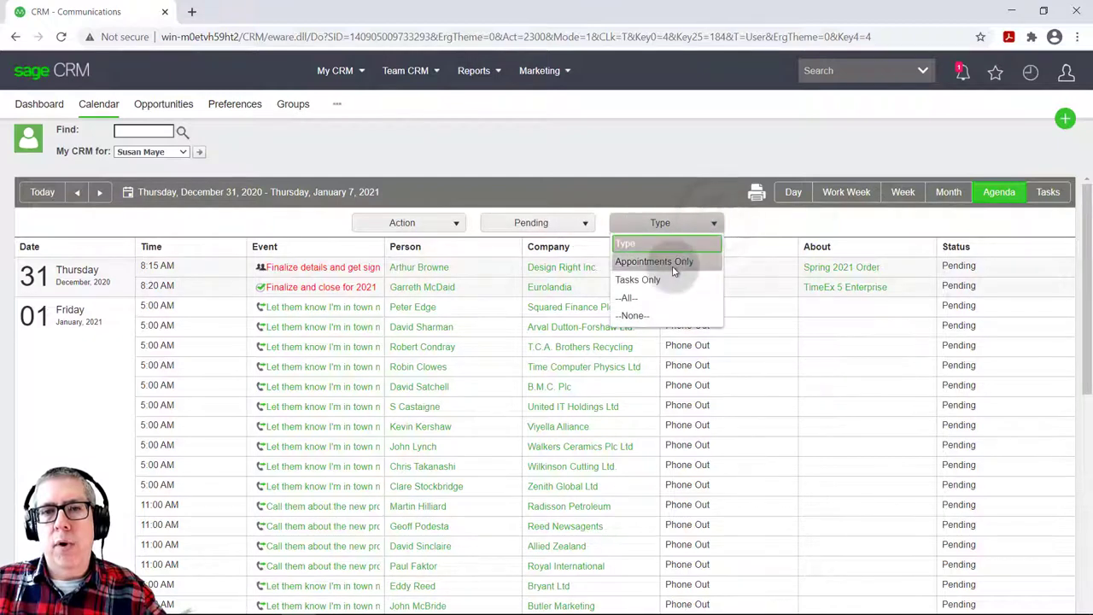
left_click(632, 244)
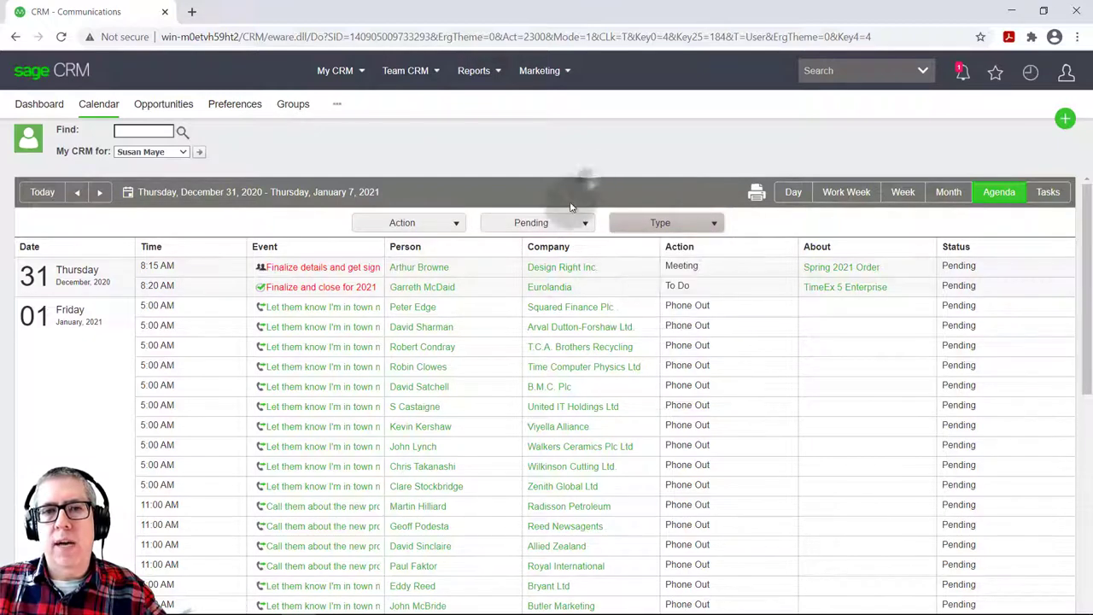
left_click(420, 223)
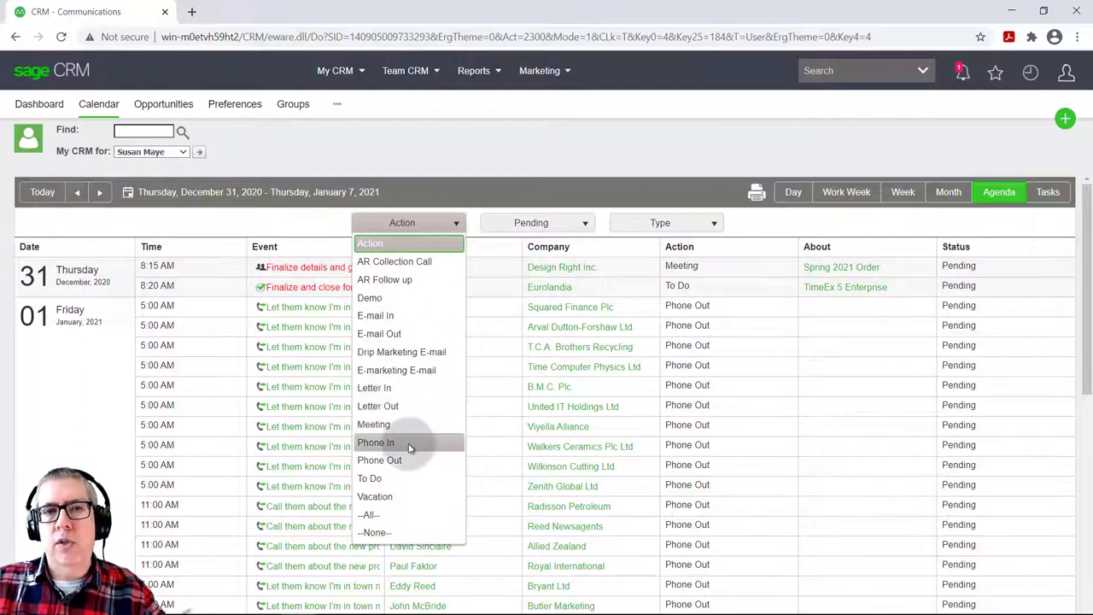
Close the Action filter unchanged and scroll through the week's pending agenda and back.
left_click(488, 176)
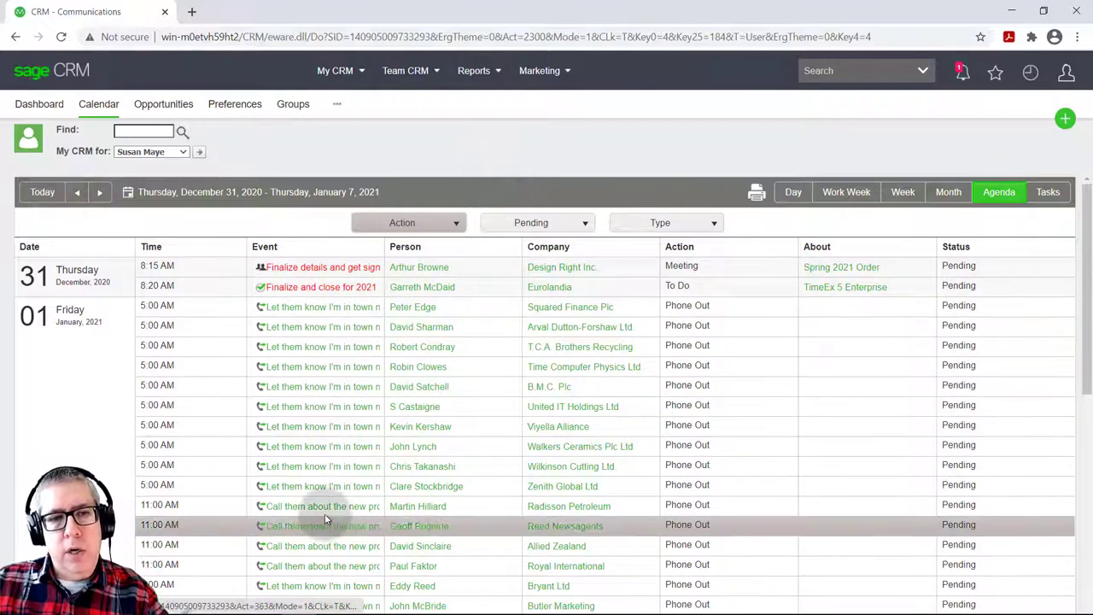
scroll(321, 511, "down", 2)
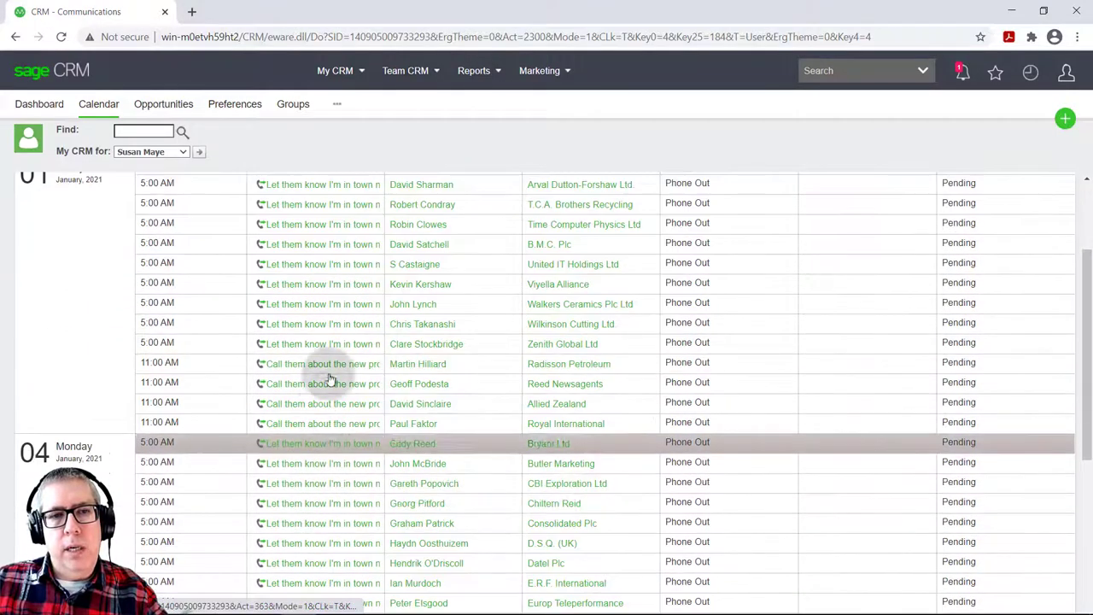
scroll(329, 378, "up", 2)
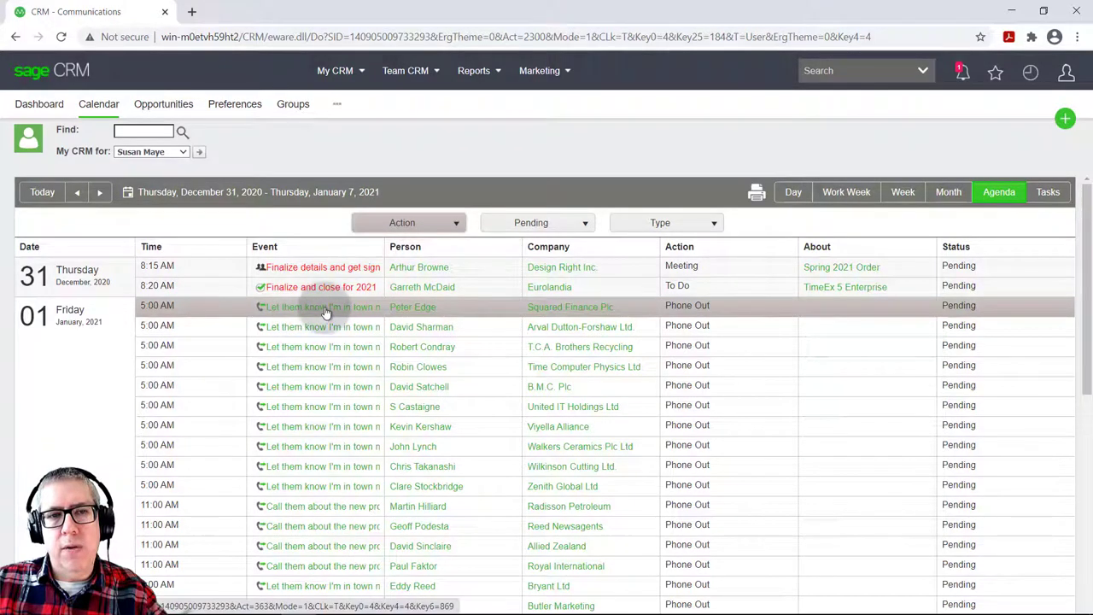
scroll(327, 450, "down", 3)
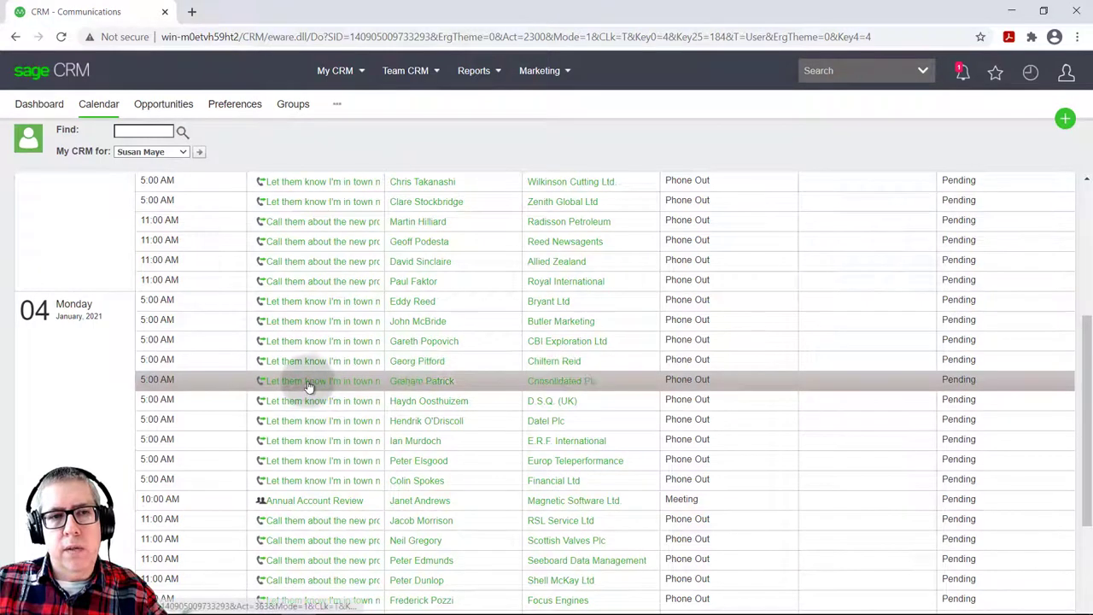
scroll(316, 367, "down", 2)
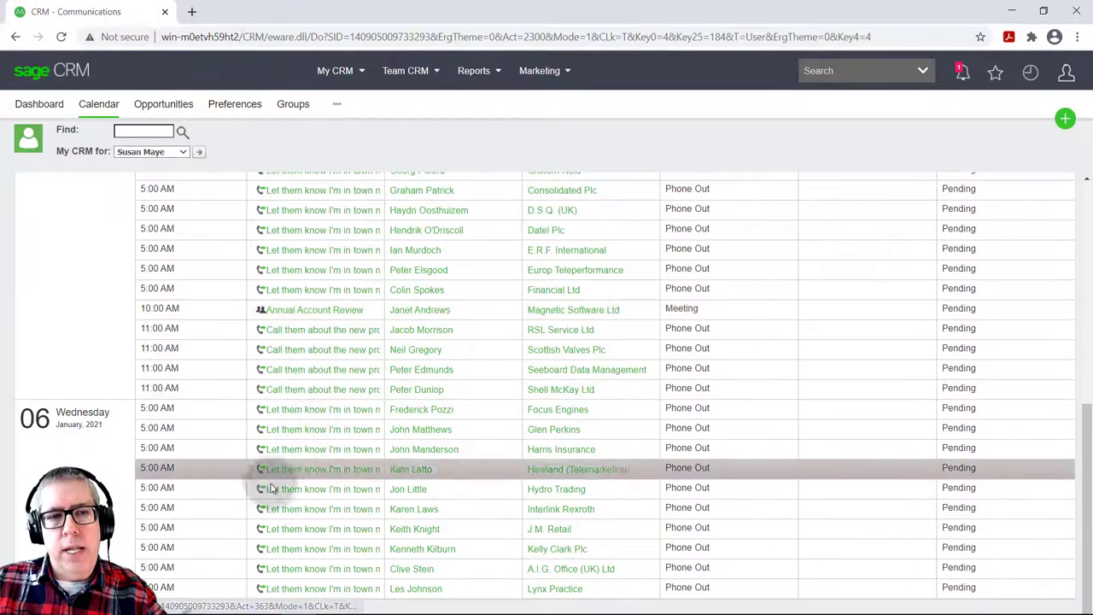
scroll(308, 512, "up", 12)
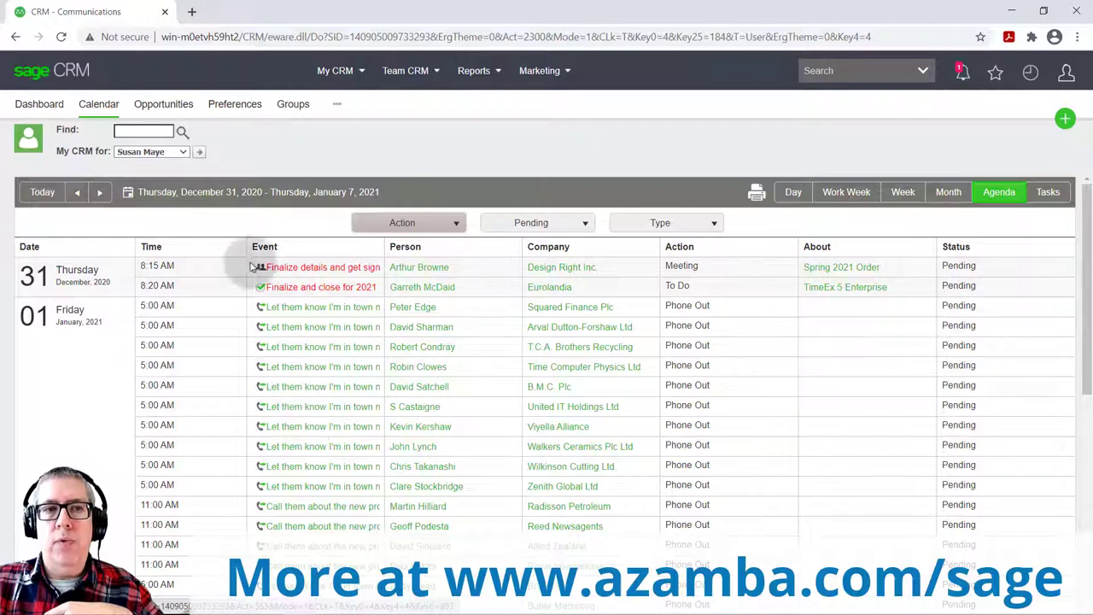
Load a colleague's pending agenda from the 'My CRM for' list, then reopen the user list.
left_click(188, 150)
left_click(208, 151)
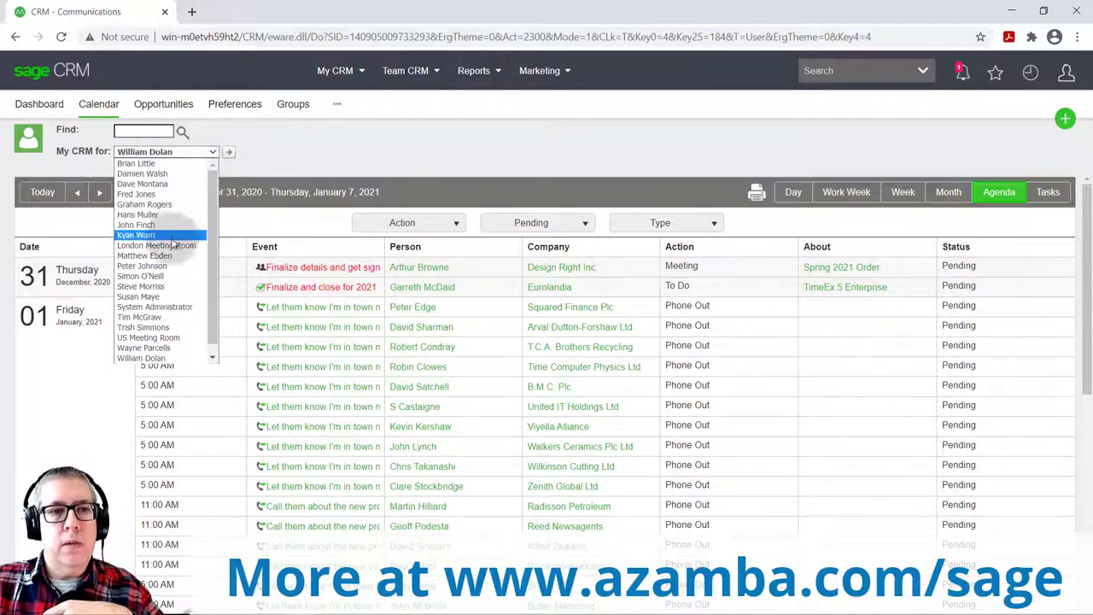
left_click(157, 286)
left_click(231, 152)
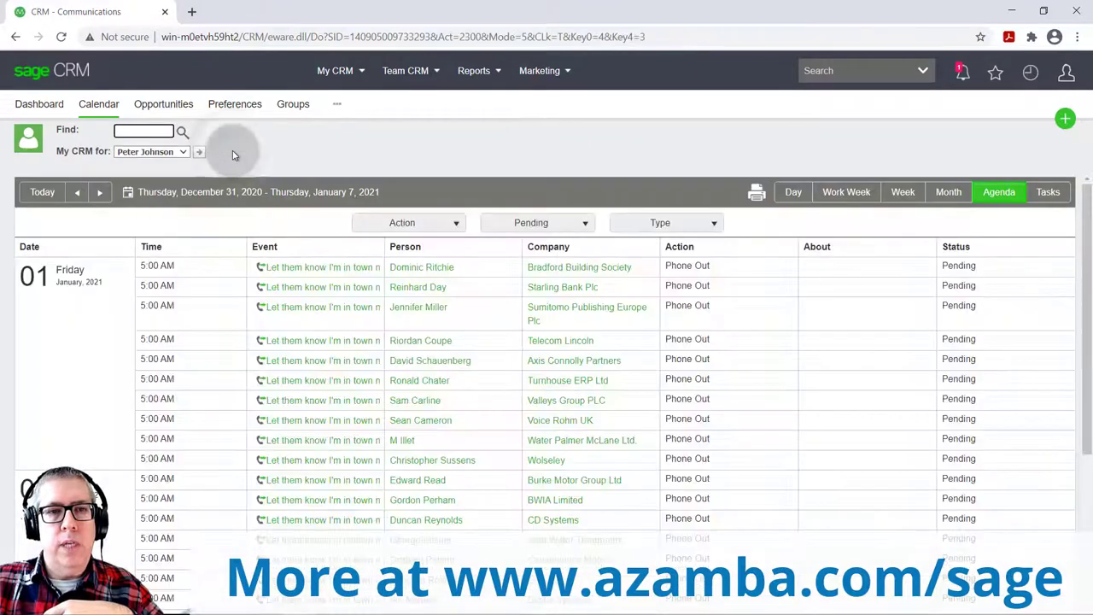
left_click(309, 272)
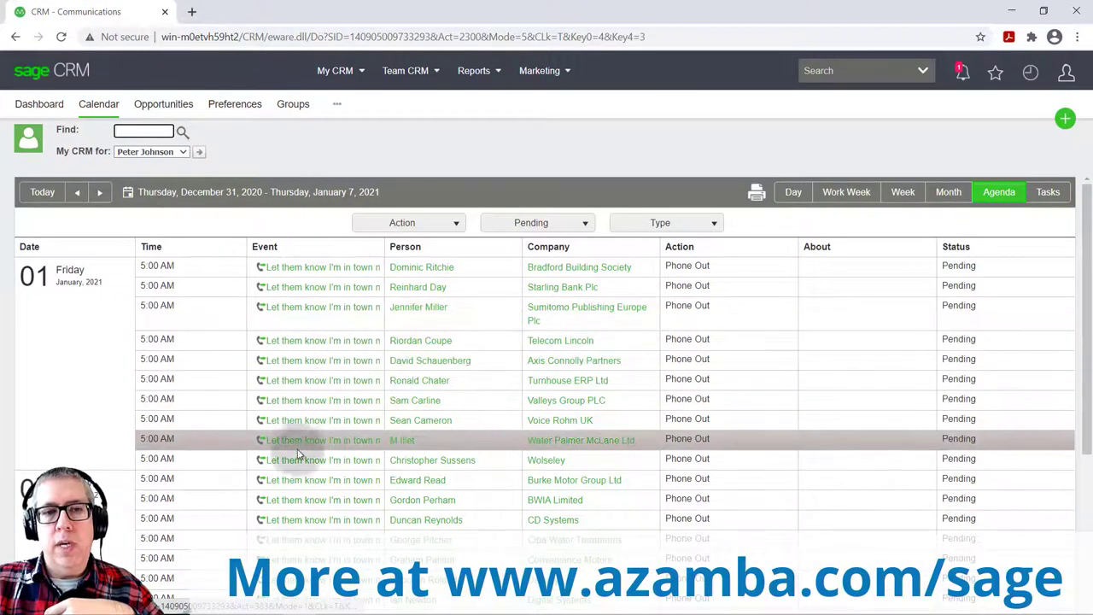
left_click(323, 278)
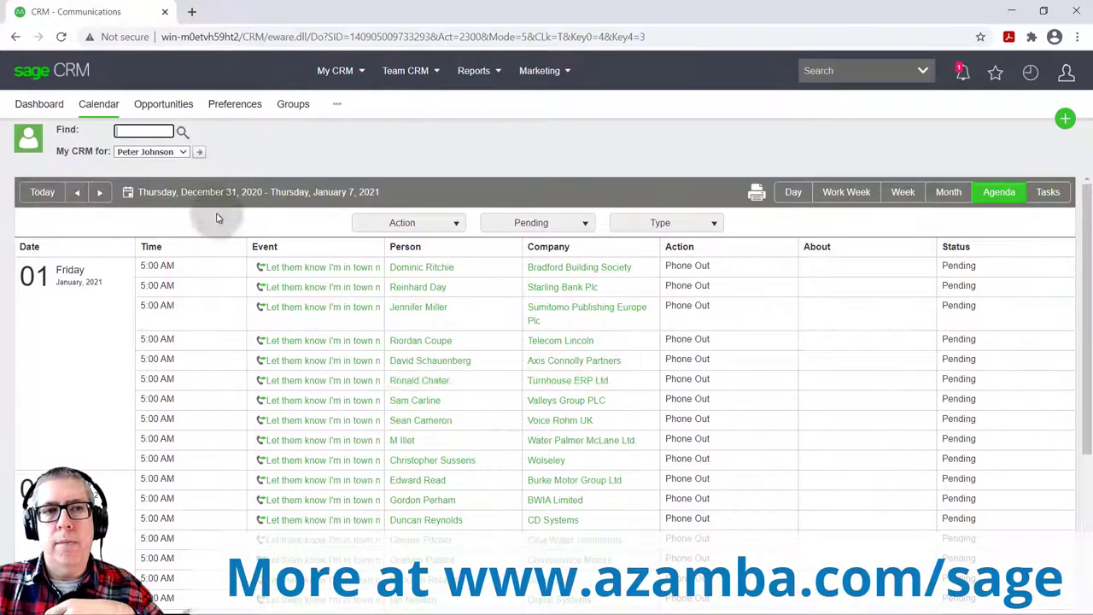
left_click(179, 151)
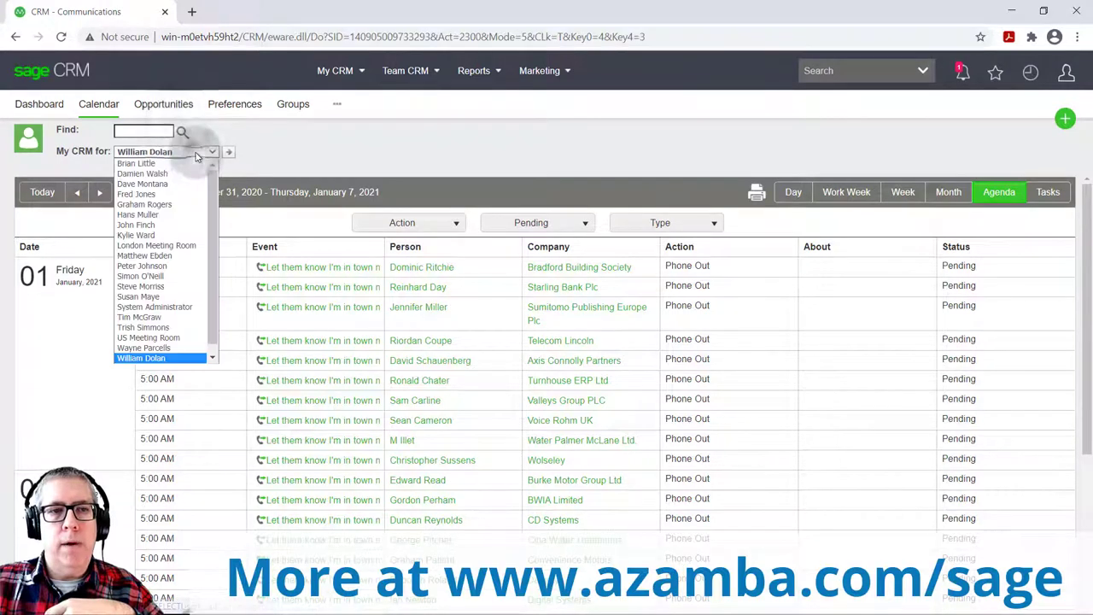
Choose the original user in 'My CRM for' to reload their December 31–January 7 agenda.
left_click(177, 296)
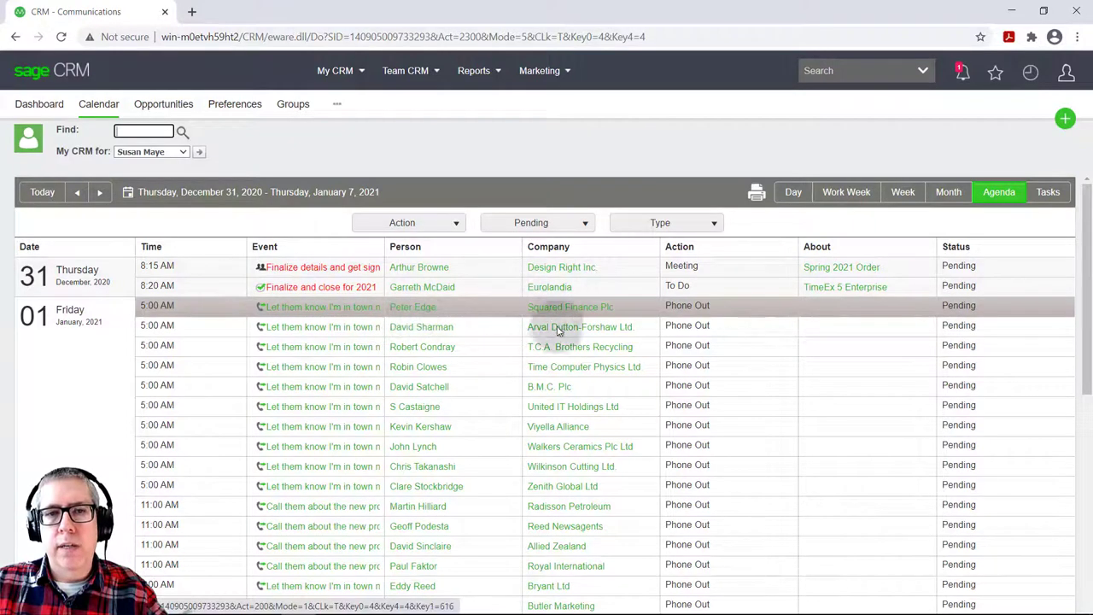
Replace the Squared Finance Plc phone task's details with notes that the contact wants a February catch-up.
left_click(317, 309)
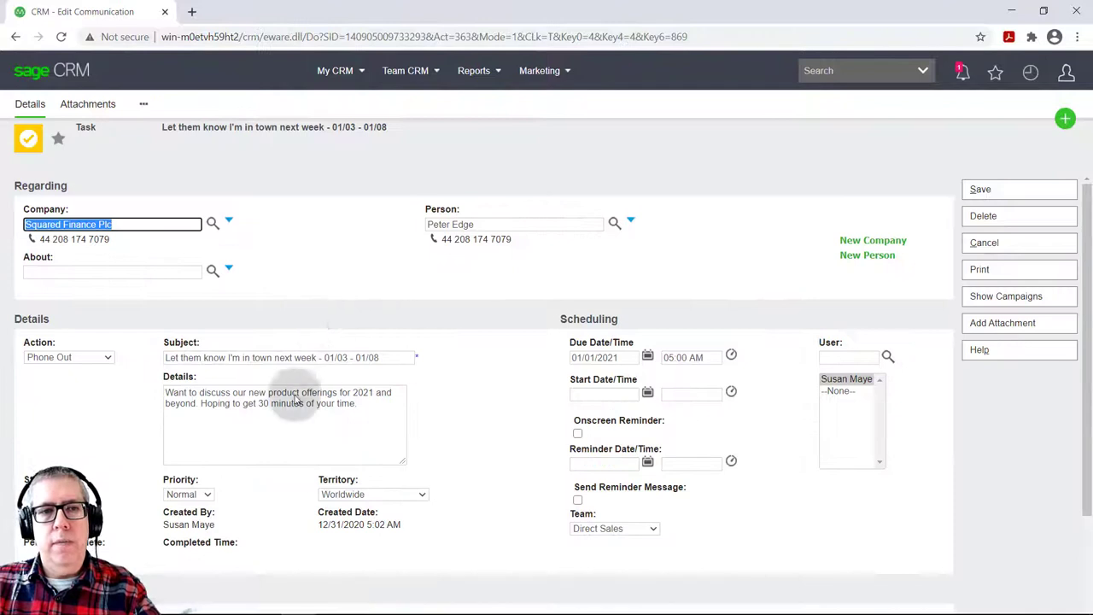
left_click(373, 411)
triple_click(373, 412)
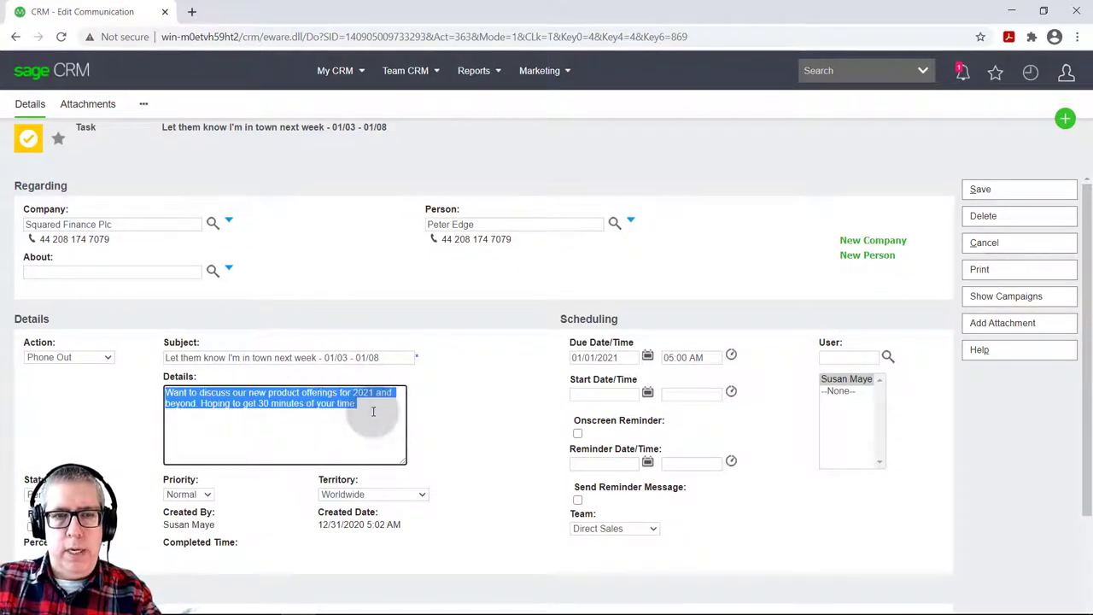
type("Spoke w")
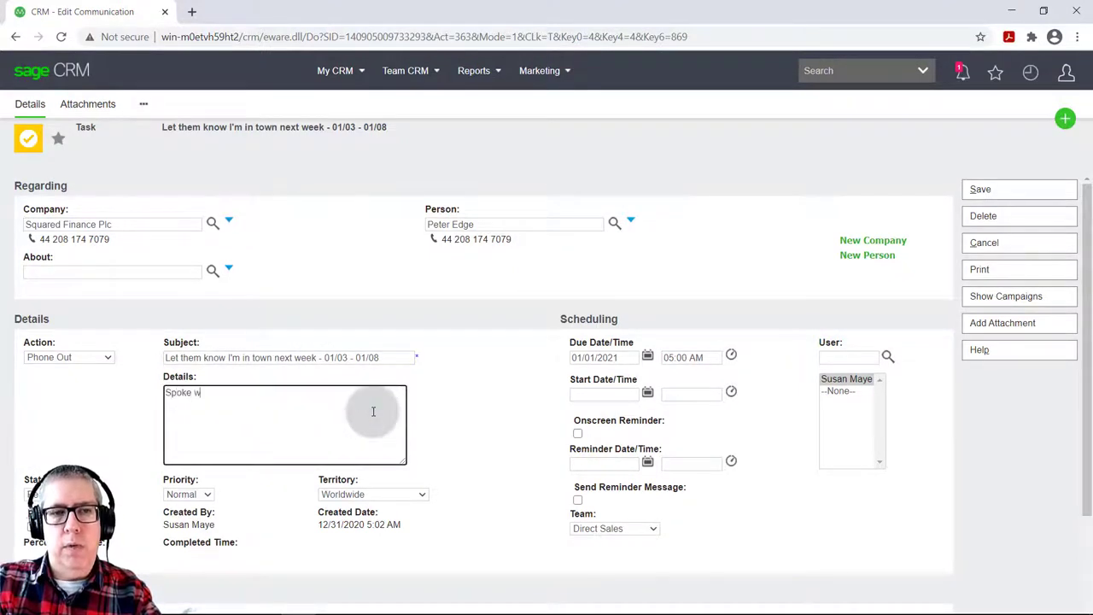
type("ith Peter")
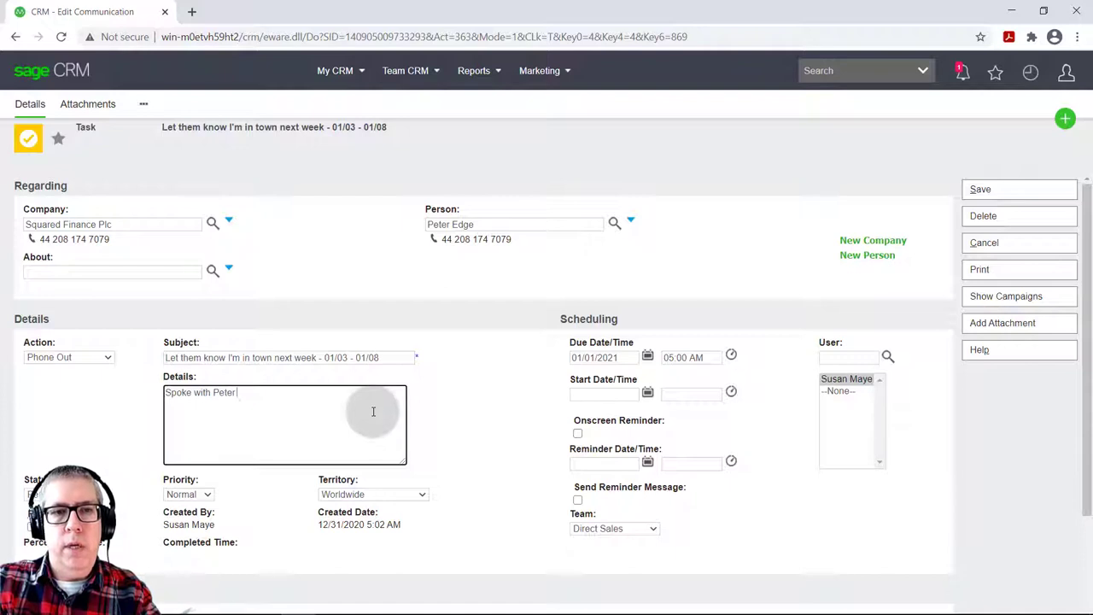
type(" - he can't mee")
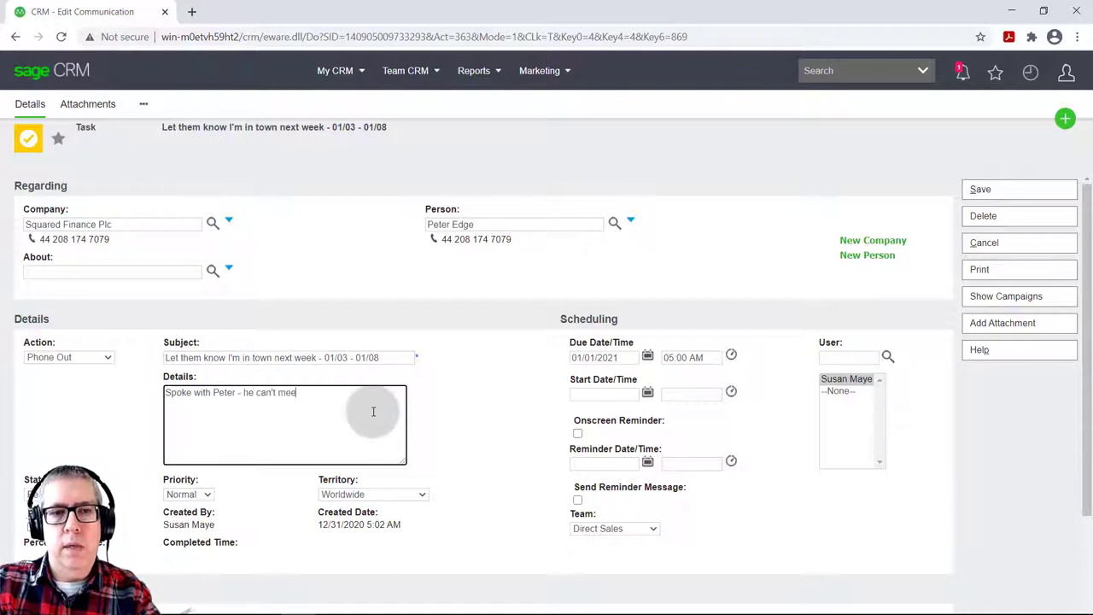
type("t next week b")
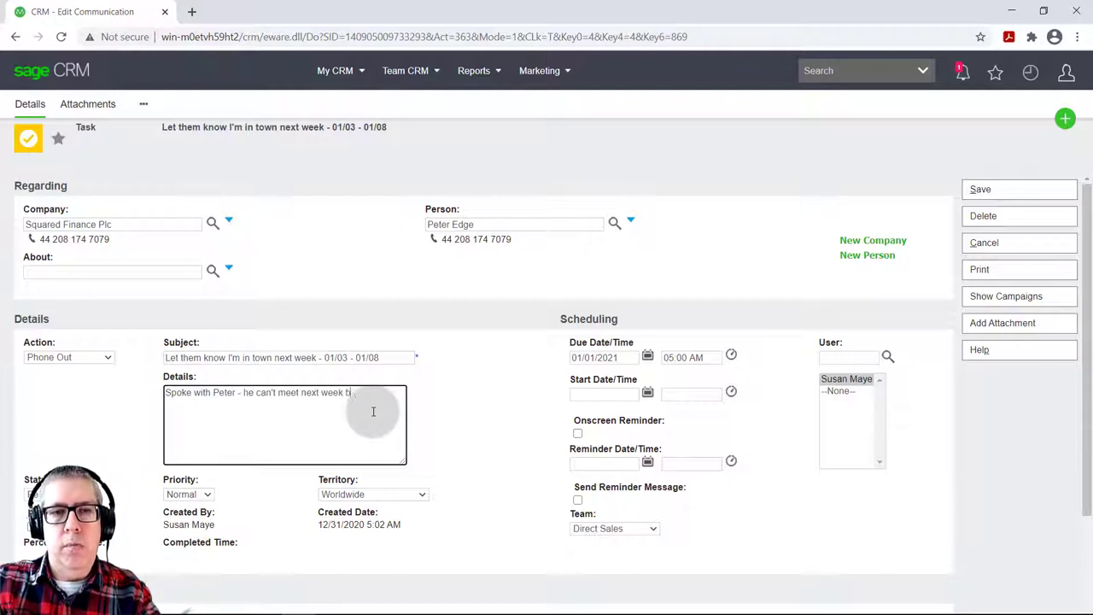
type("ut wants to")
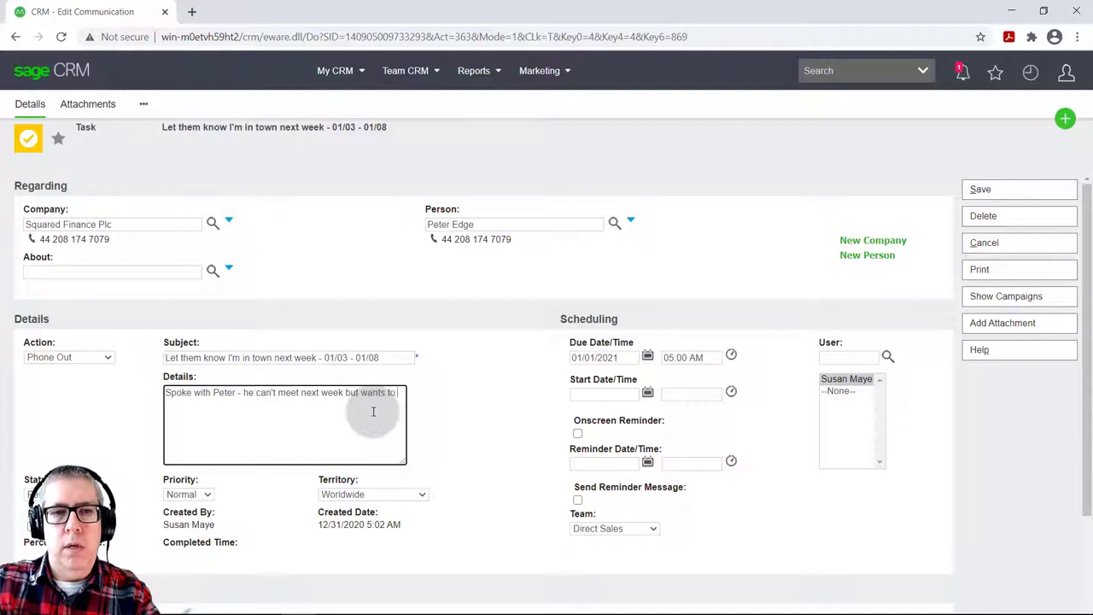
type(" catch up in")
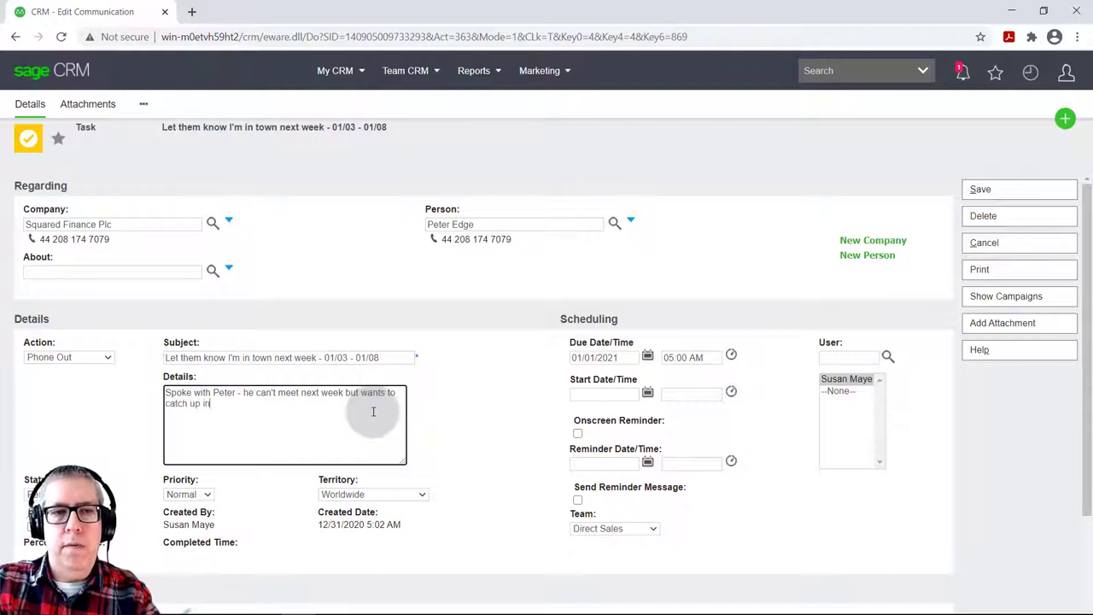
type(" Frbruary")
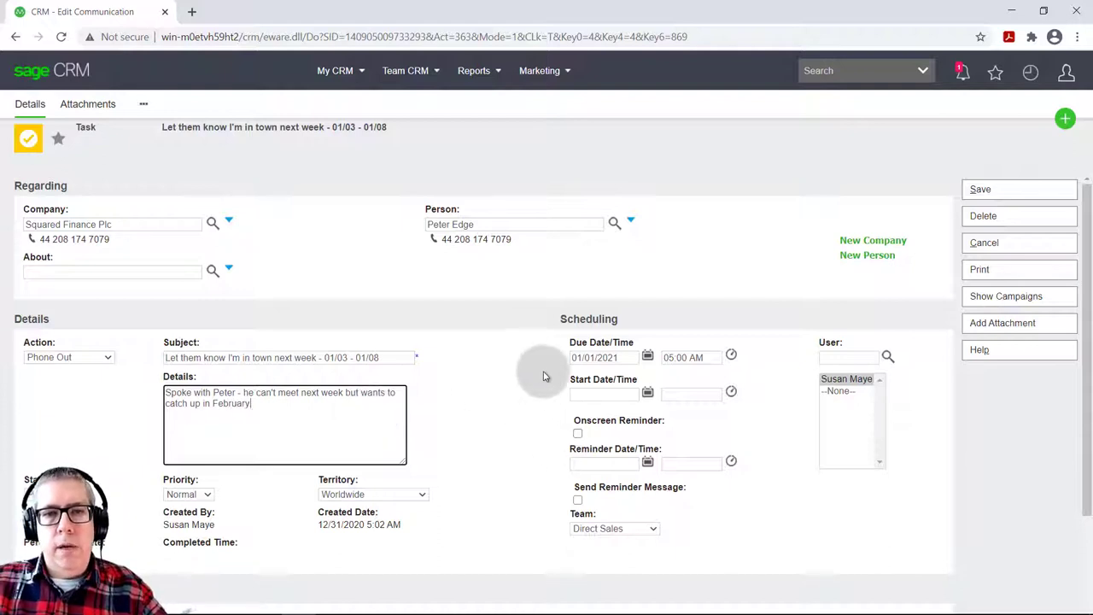
type(".")
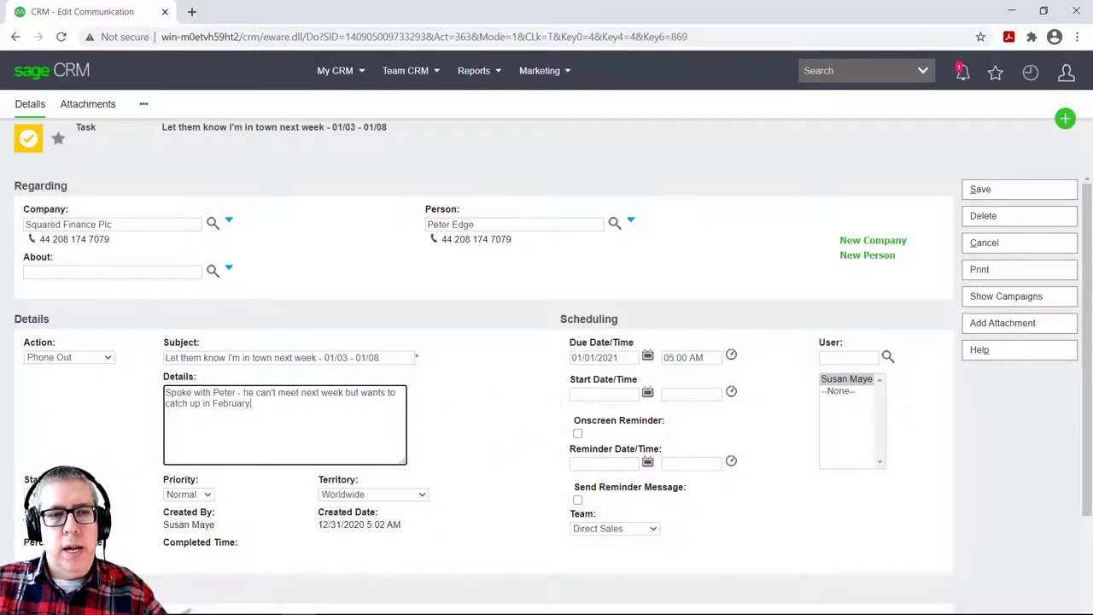
type(".")
left_click(184, 610)
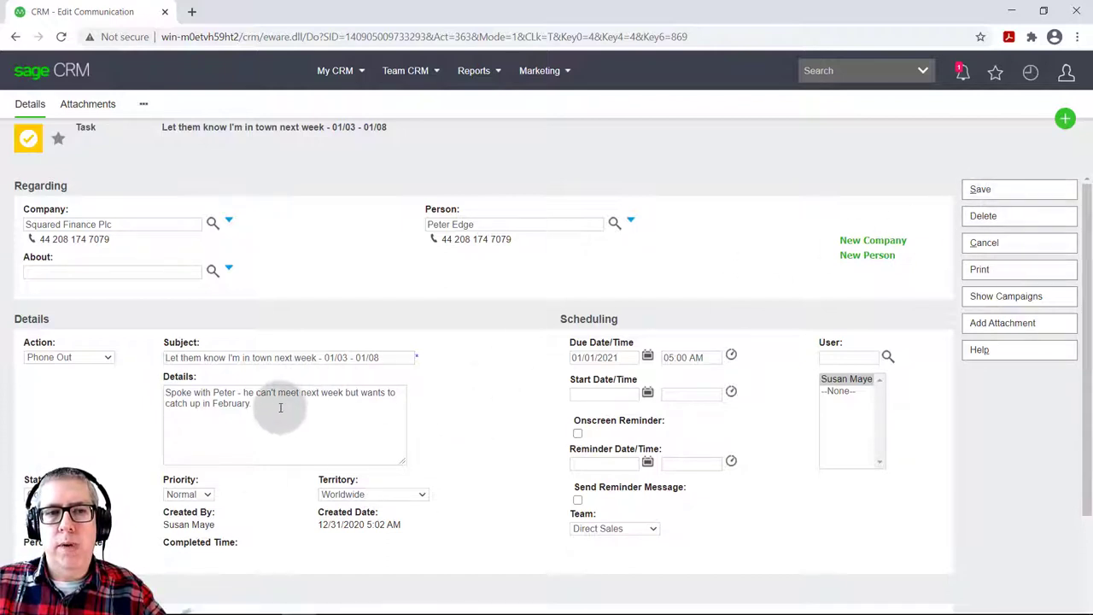
scroll(280, 407, "down", 2)
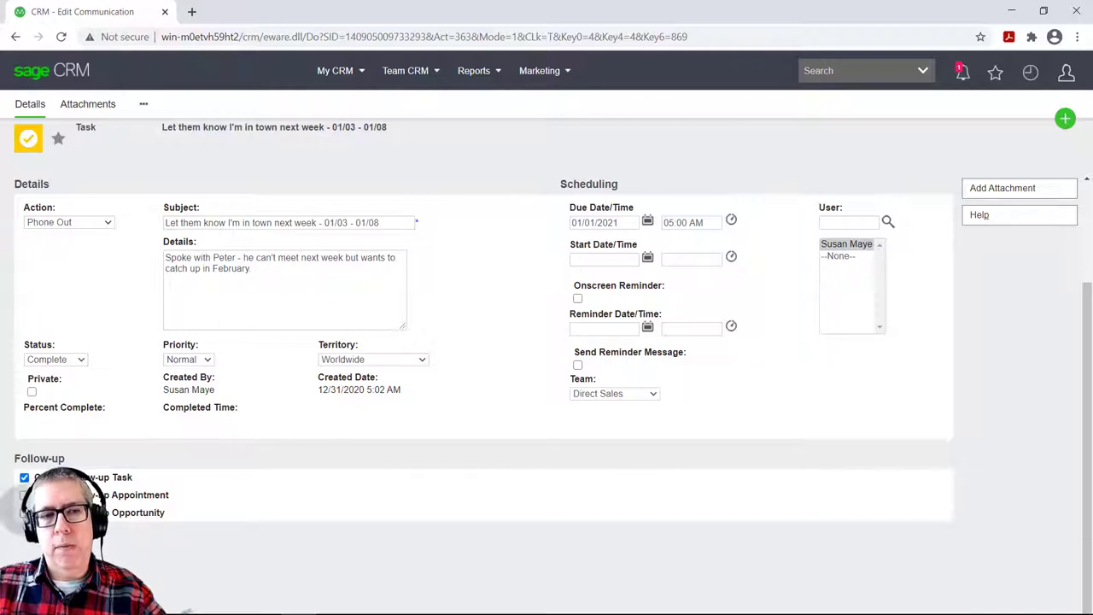
scroll(513, 427, "up", 2)
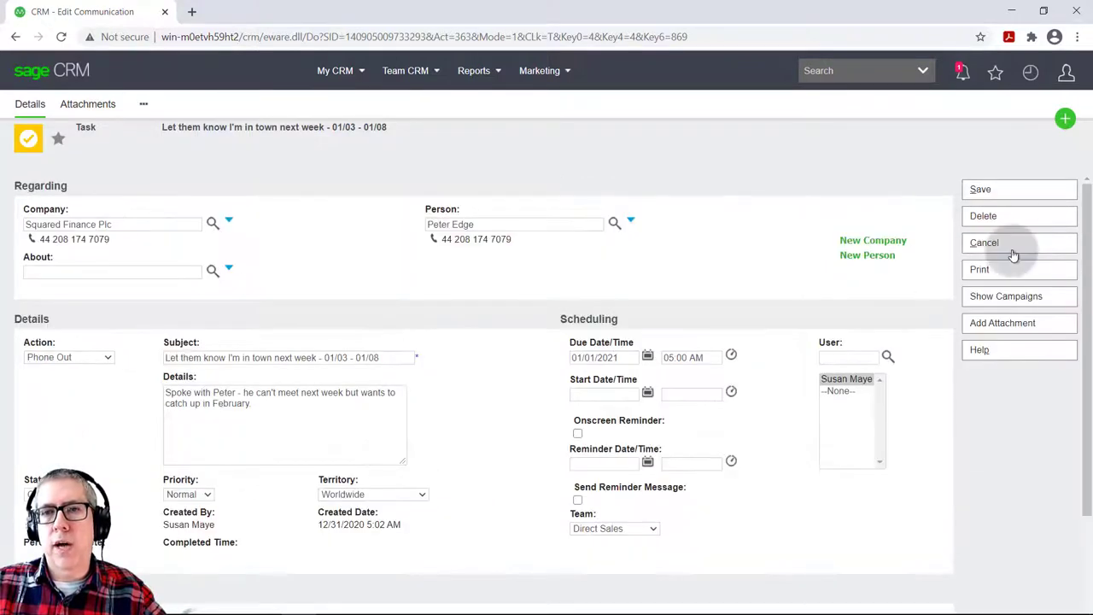
Save the call and start a Phone Out follow-up whose subject says the contact asked to connect in February.
left_click(1004, 195)
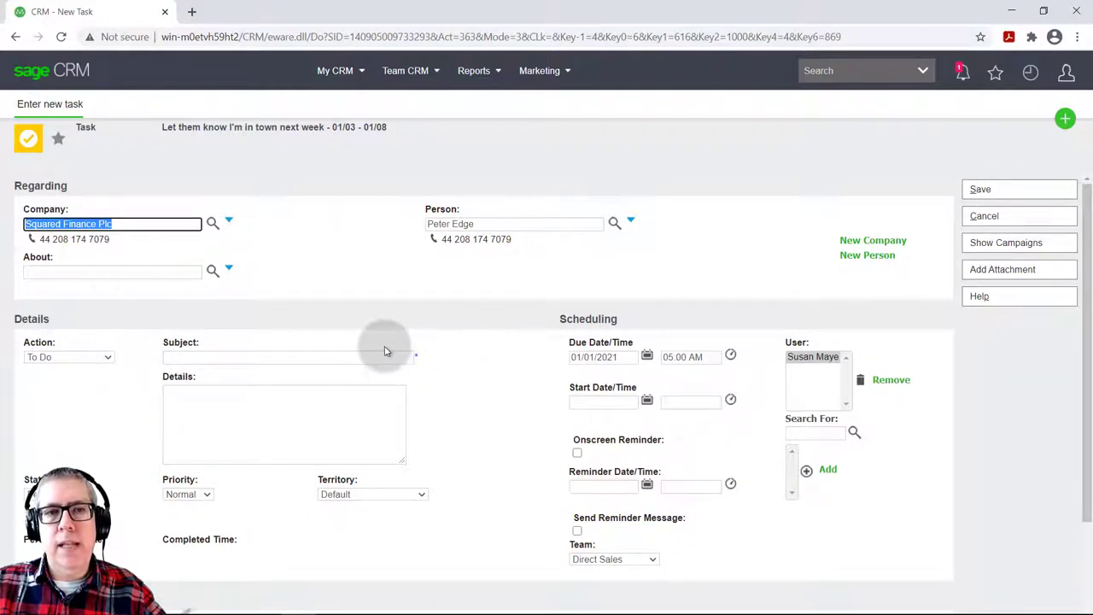
left_click(107, 356)
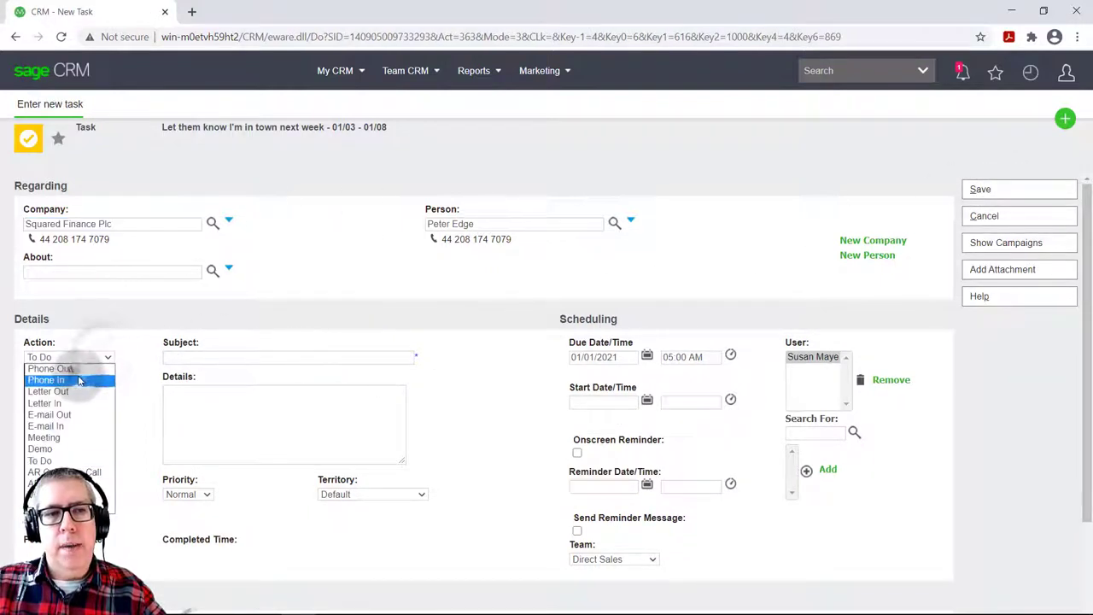
left_click(76, 369)
left_click(228, 358)
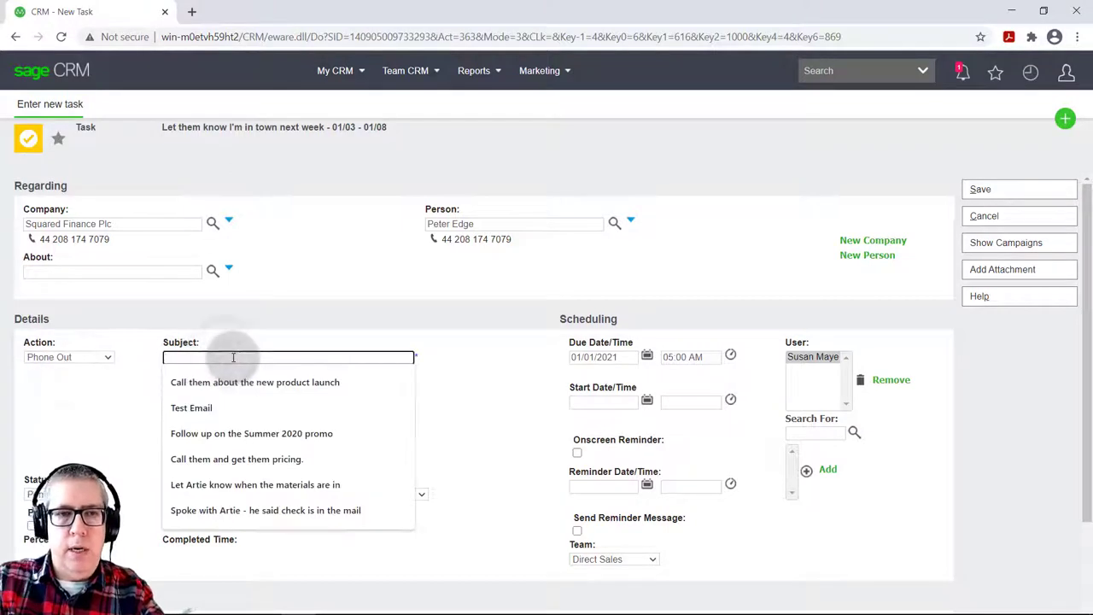
type("Peter aske")
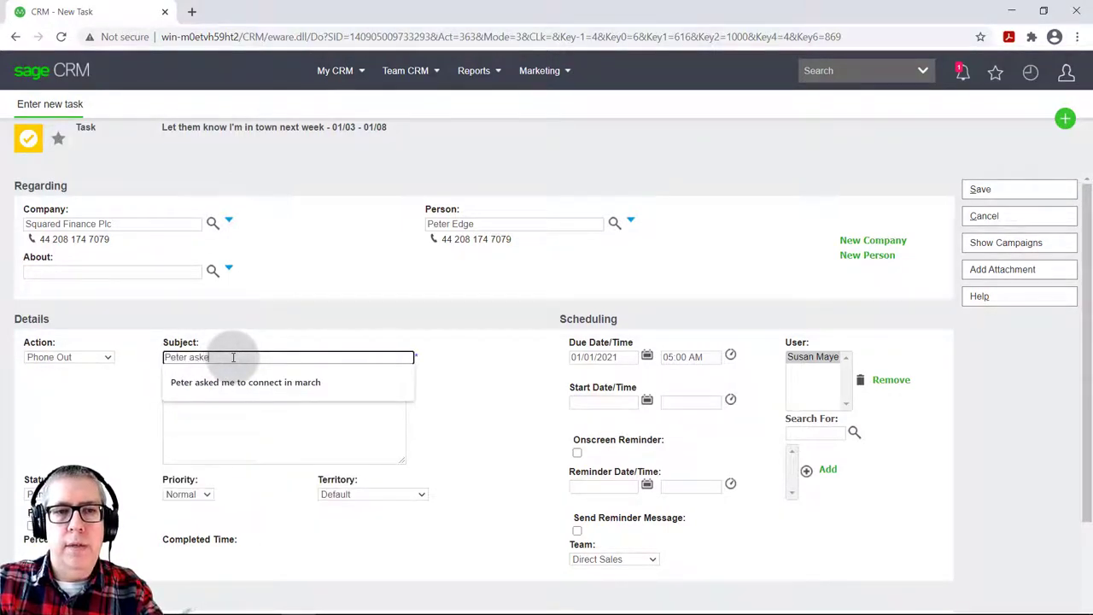
type("d to connect in ")
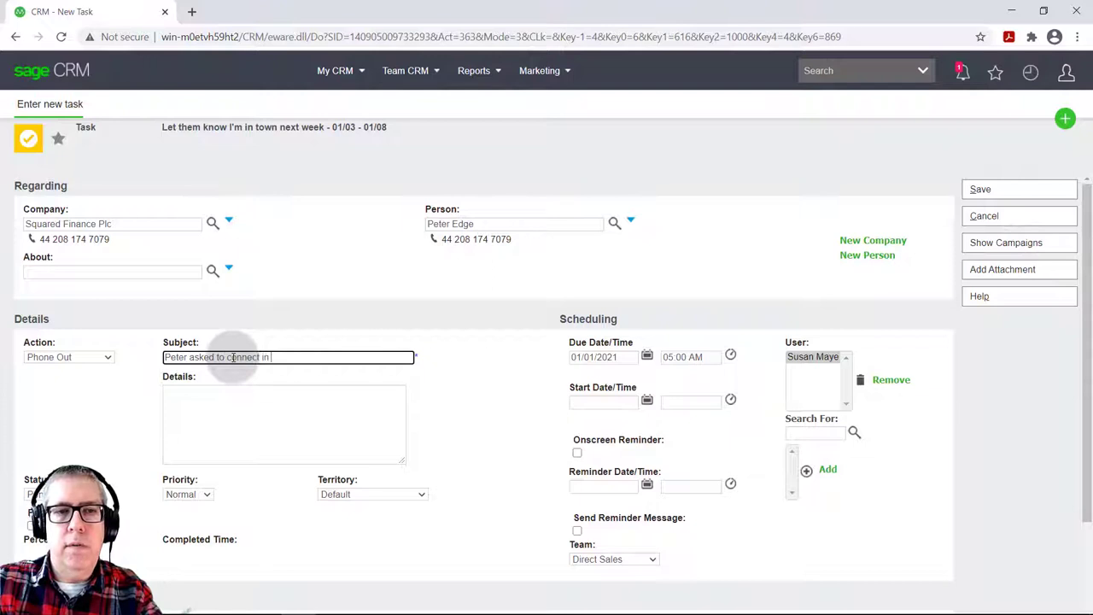
type("Februar")
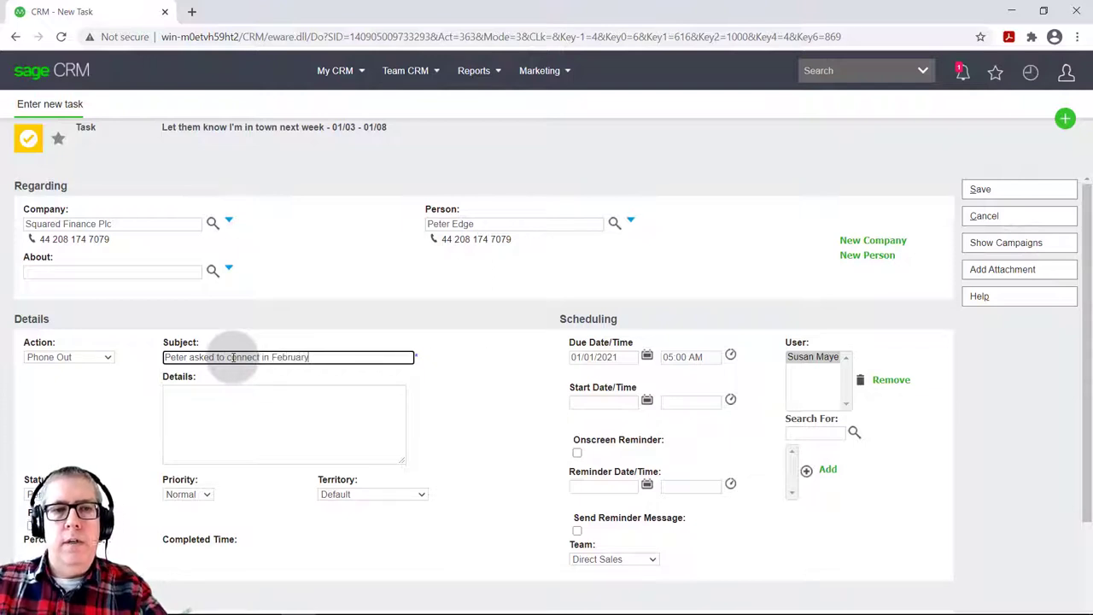
type("y")
left_click(251, 435)
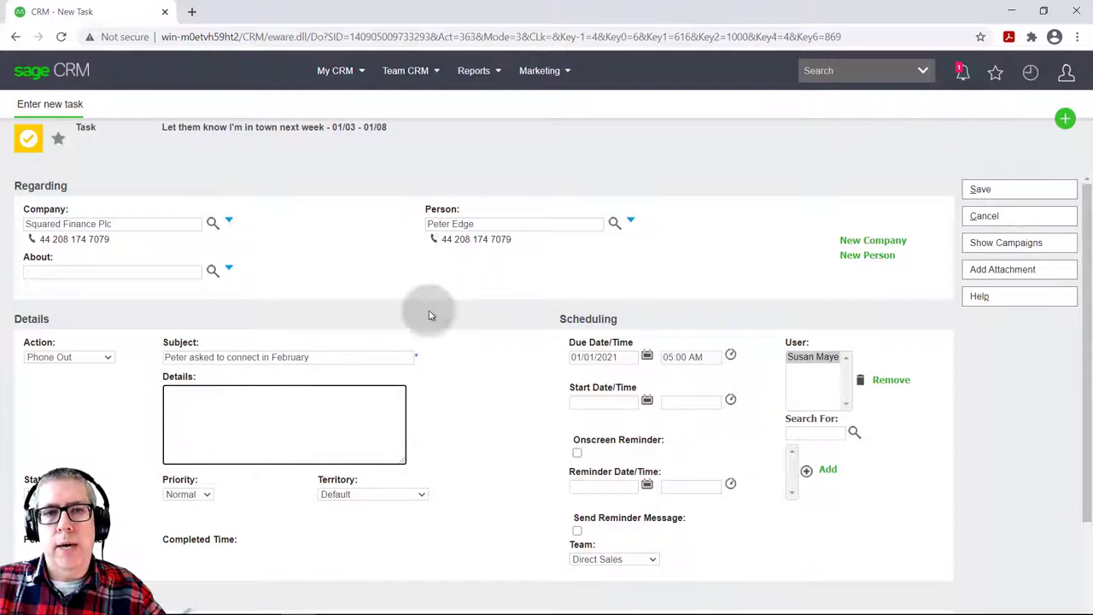
Set the follow-up task's due date to 02/09/2021 at 10:00 AM.
left_click(647, 357)
left_click(718, 377)
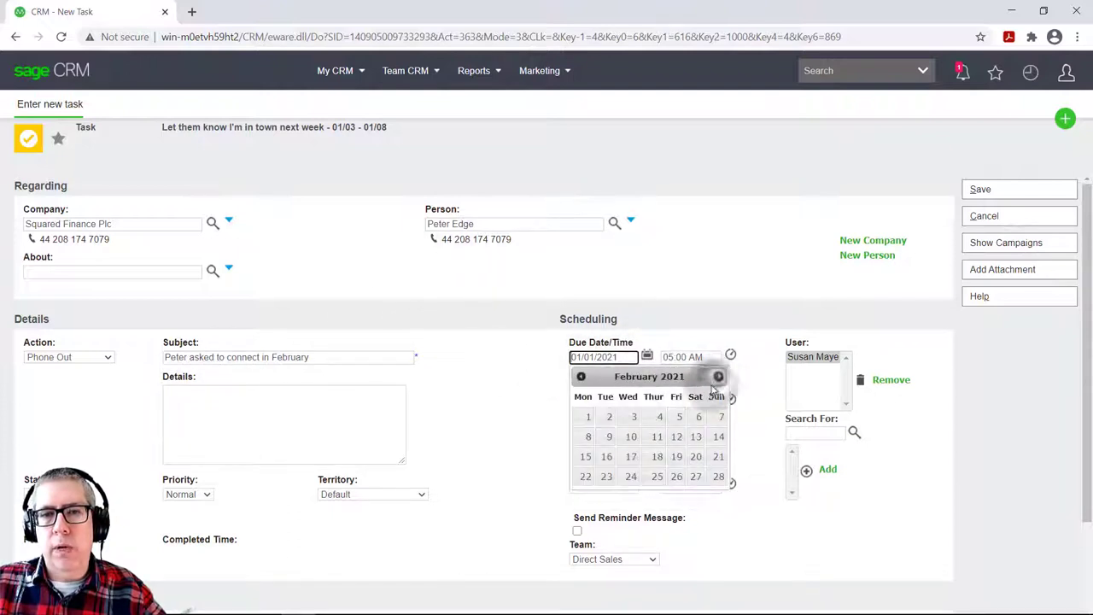
left_click(610, 437)
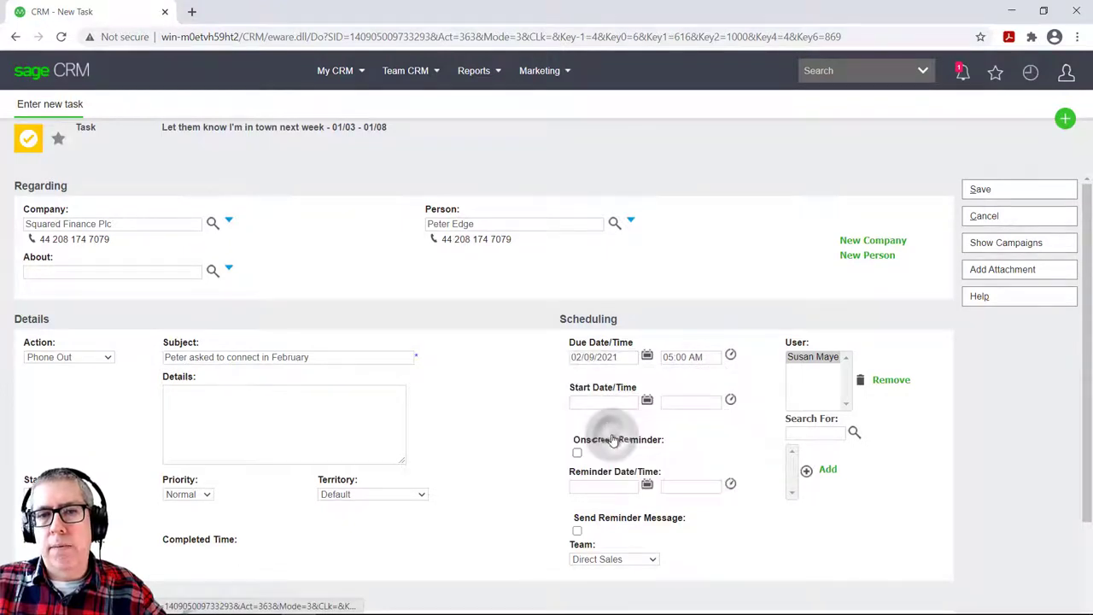
left_click(730, 355)
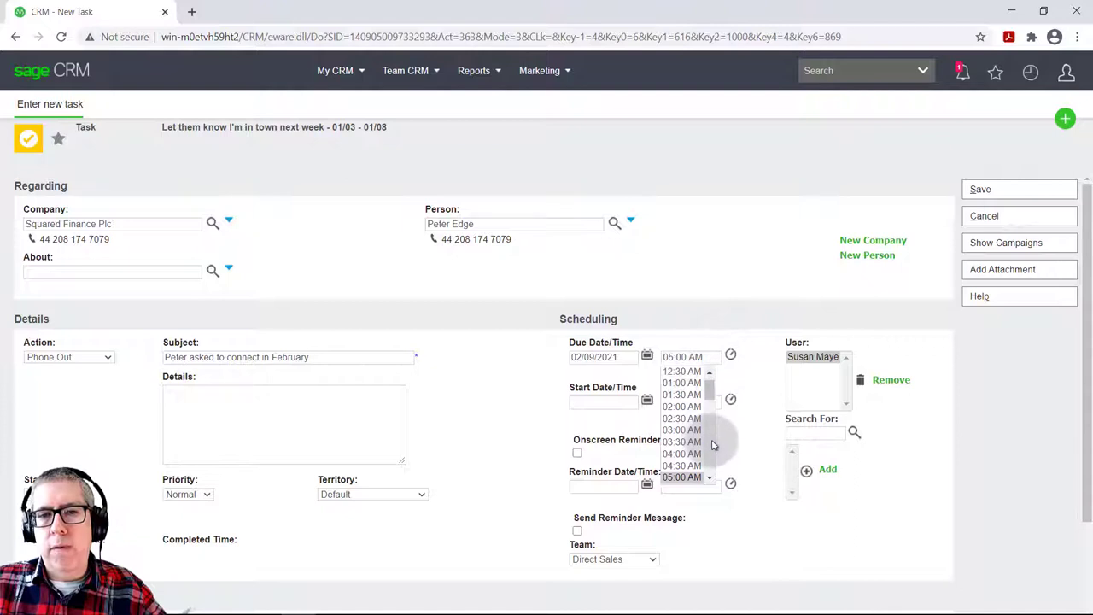
scroll(713, 444, "down", 4)
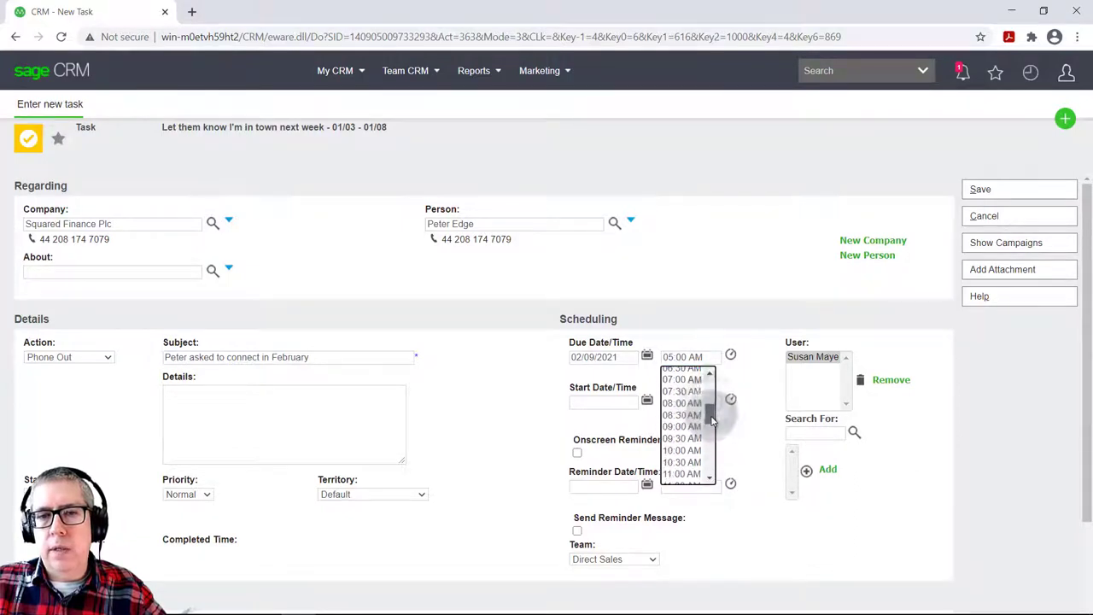
left_click(688, 450)
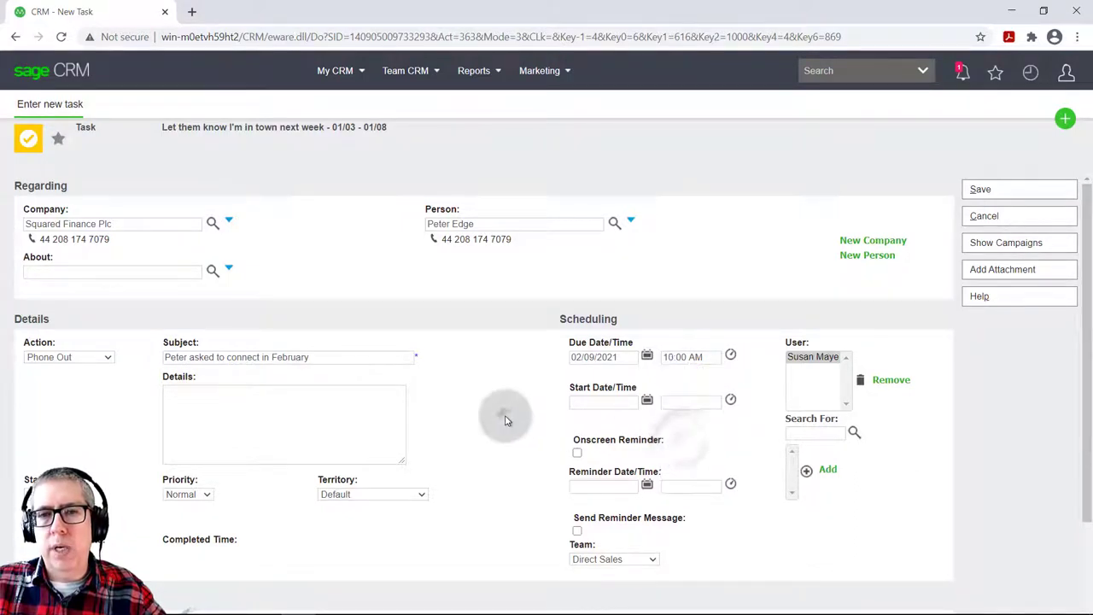
Save the follow-up task and step the agenda from today forward to January 5–12.
left_click(980, 192)
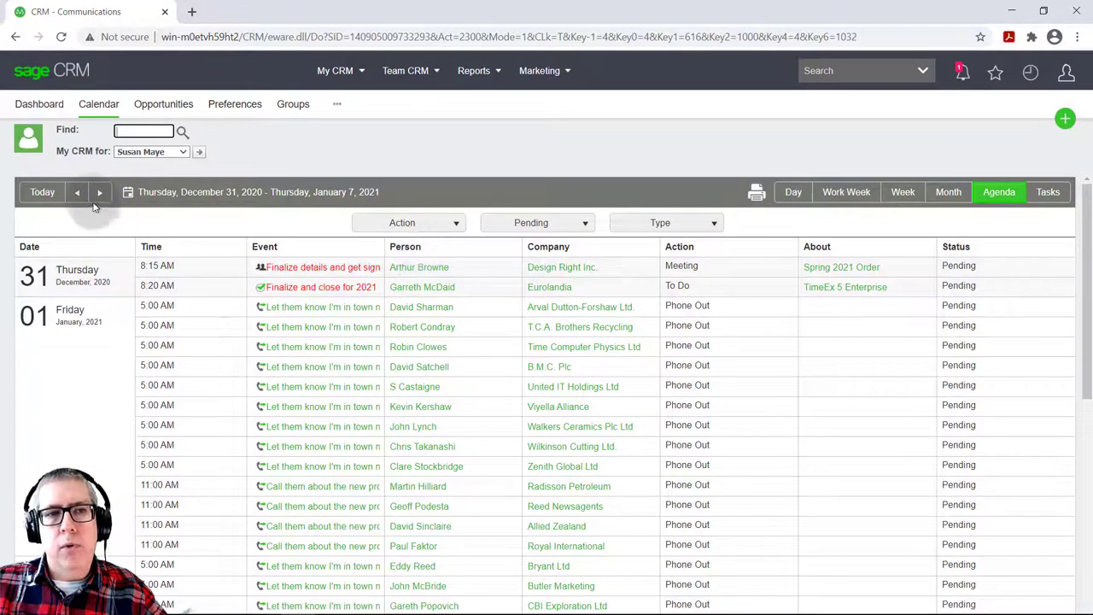
left_click(49, 193)
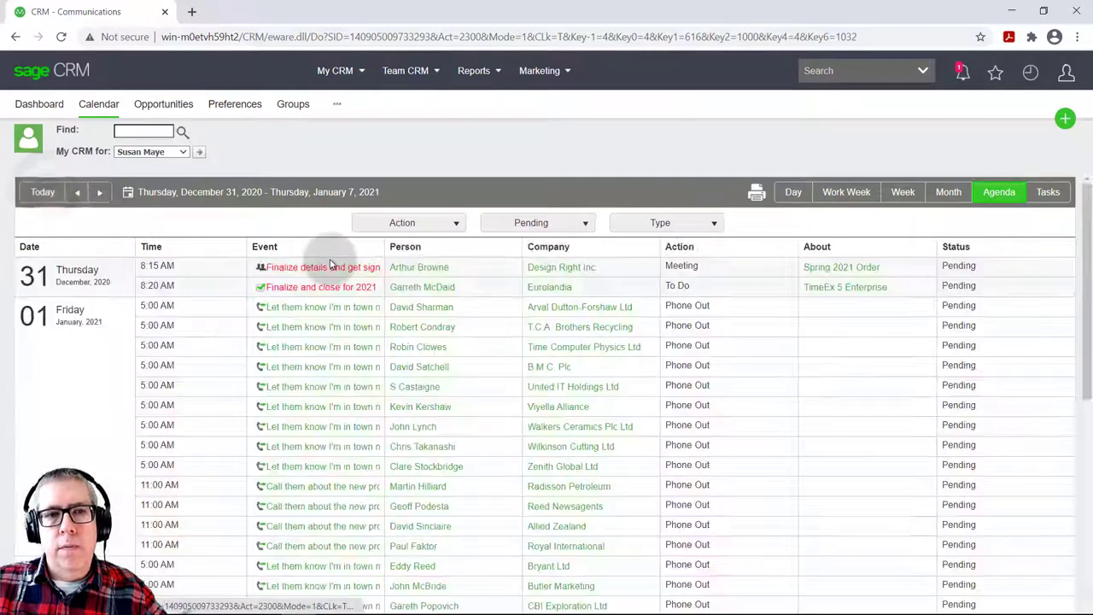
left_click(102, 194)
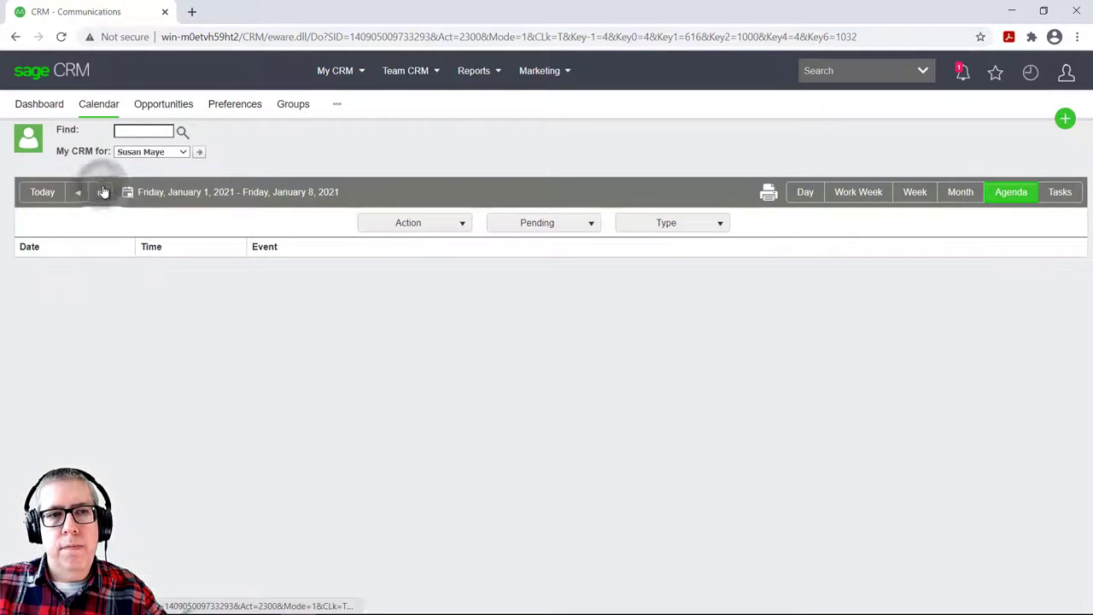
left_click(103, 194)
left_click(104, 192)
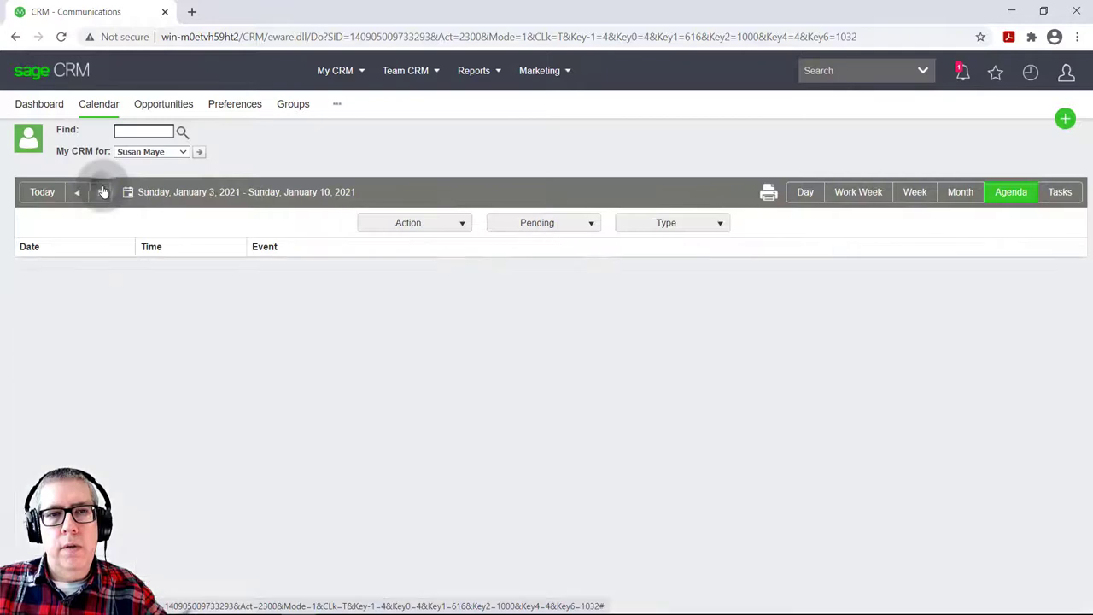
left_click(103, 192)
left_click(103, 192)
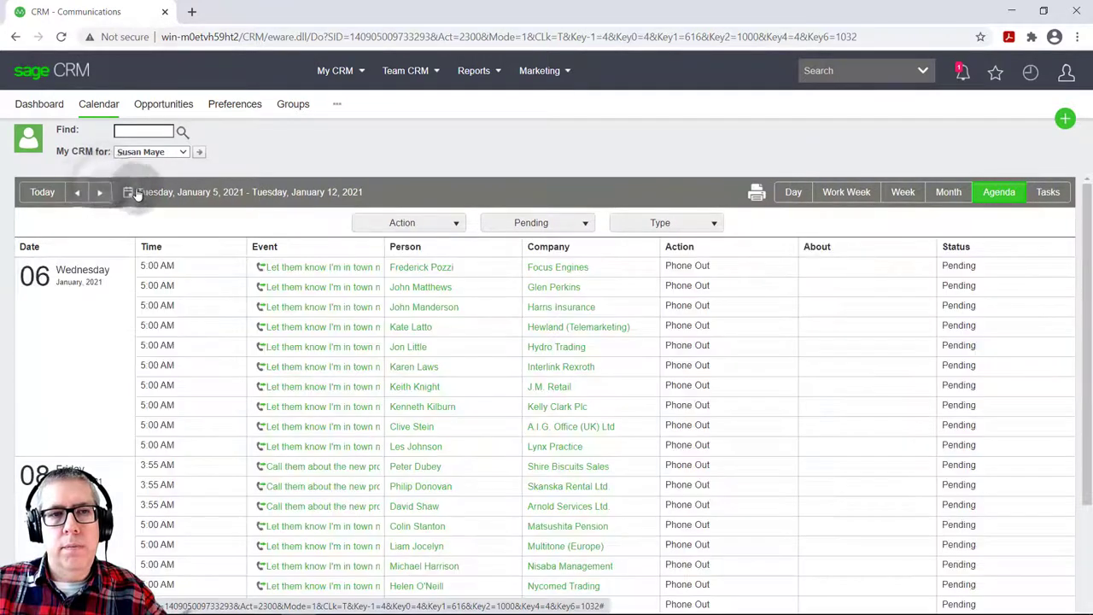
Jump the agenda to February 9–16, 2021 using the date picker.
left_click(128, 193)
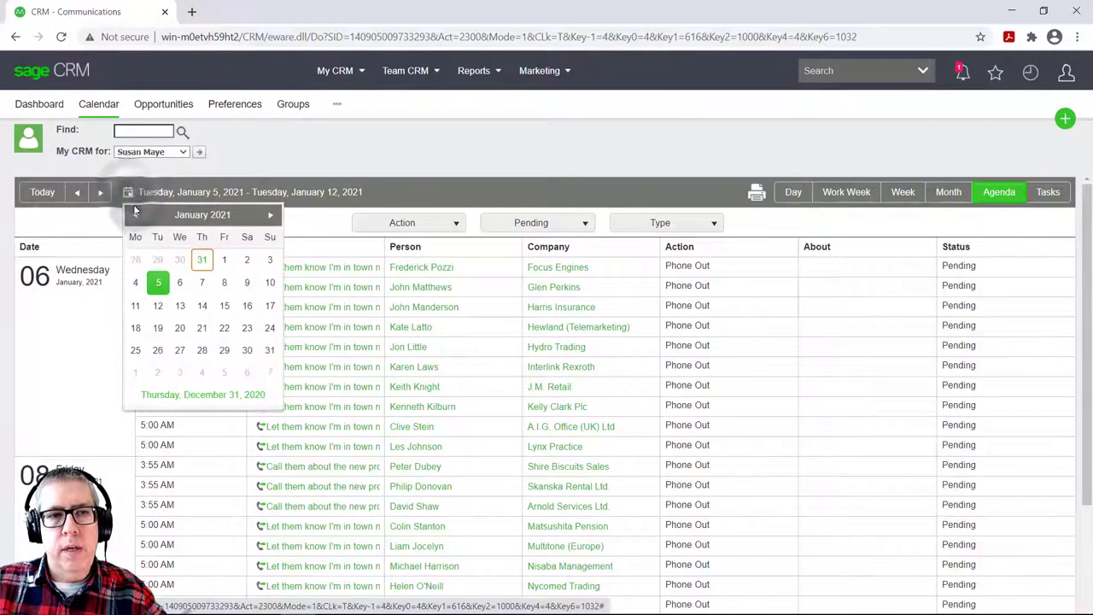
left_click(269, 219)
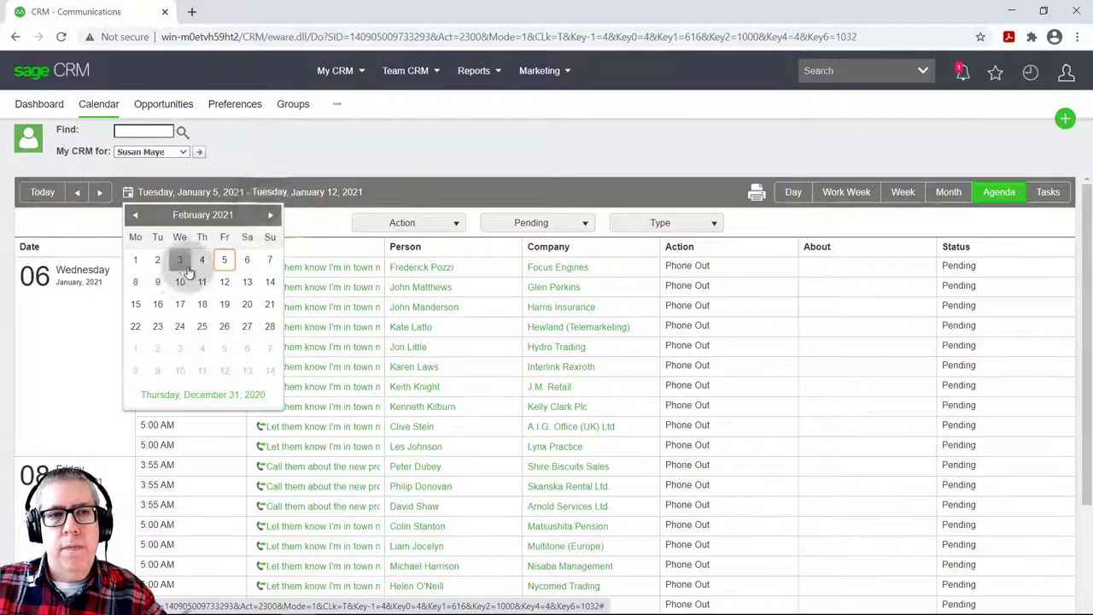
left_click(156, 283)
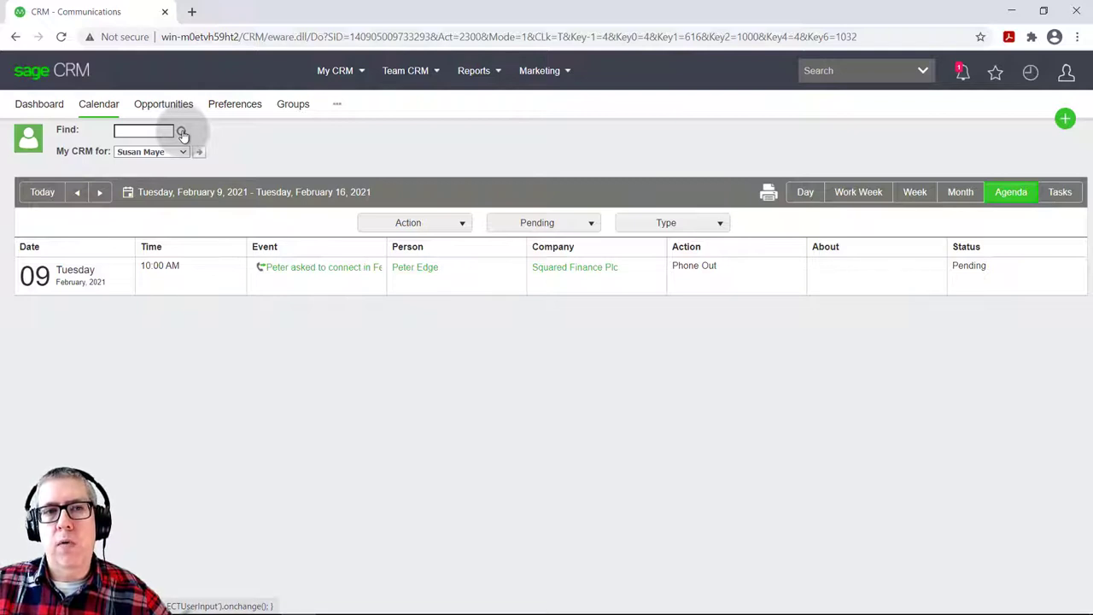
Bring up the Team CRM menu.
mouse_move(402, 72)
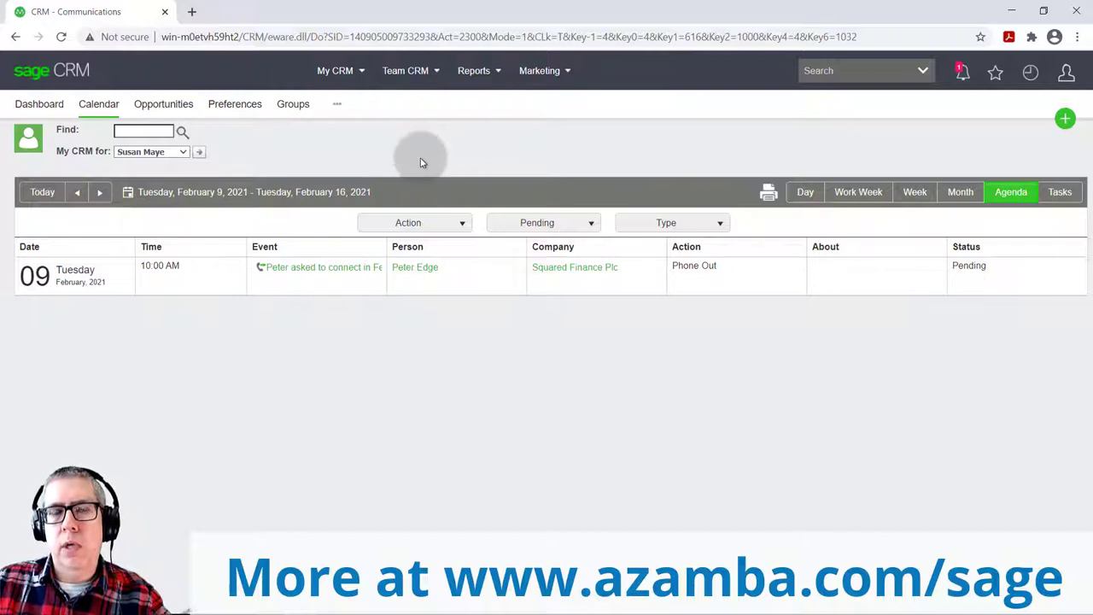
Find the contact by name in quick search, open their person record and list their three communications.
left_click(817, 72)
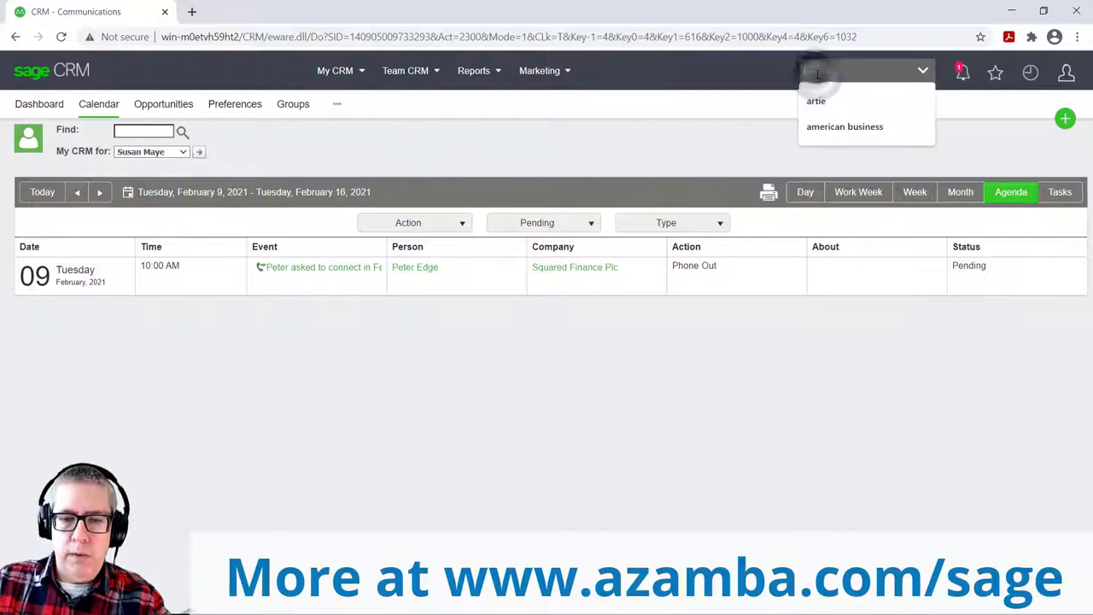
type("peter")
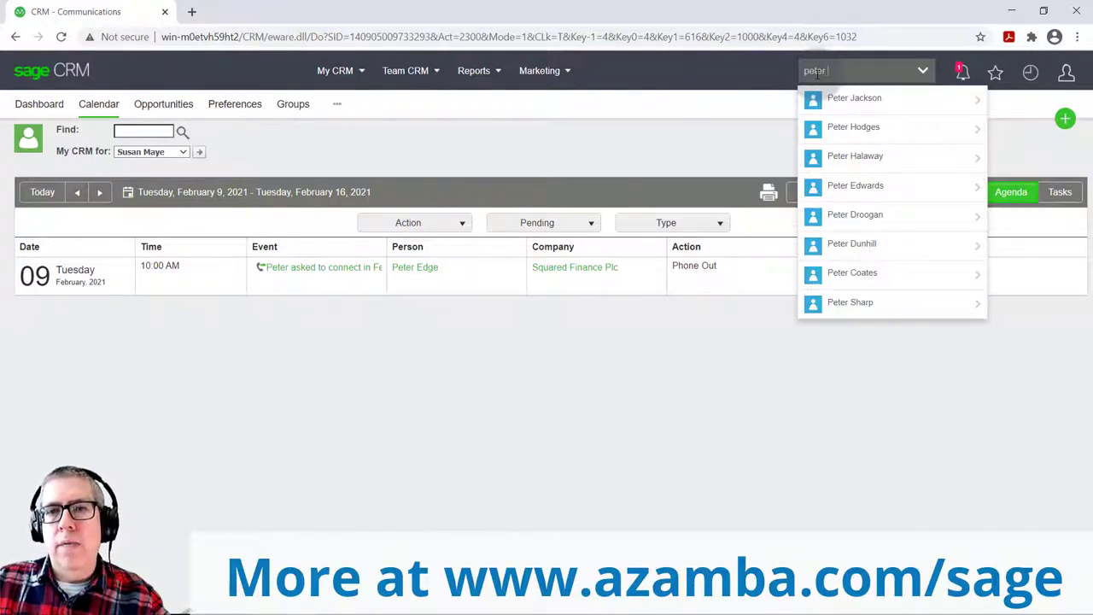
type("edge")
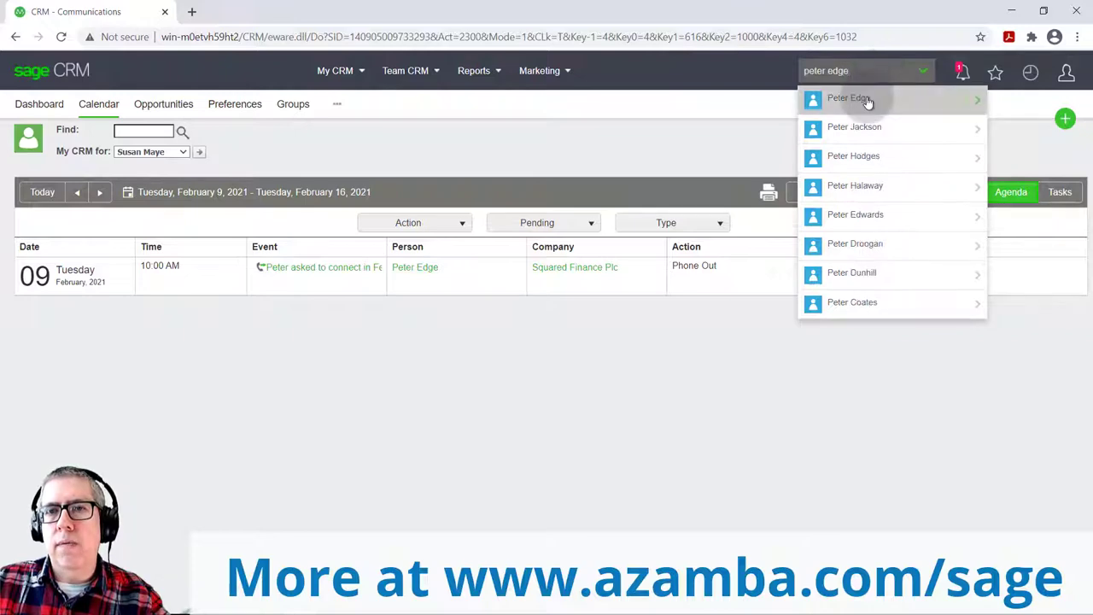
left_click(865, 101)
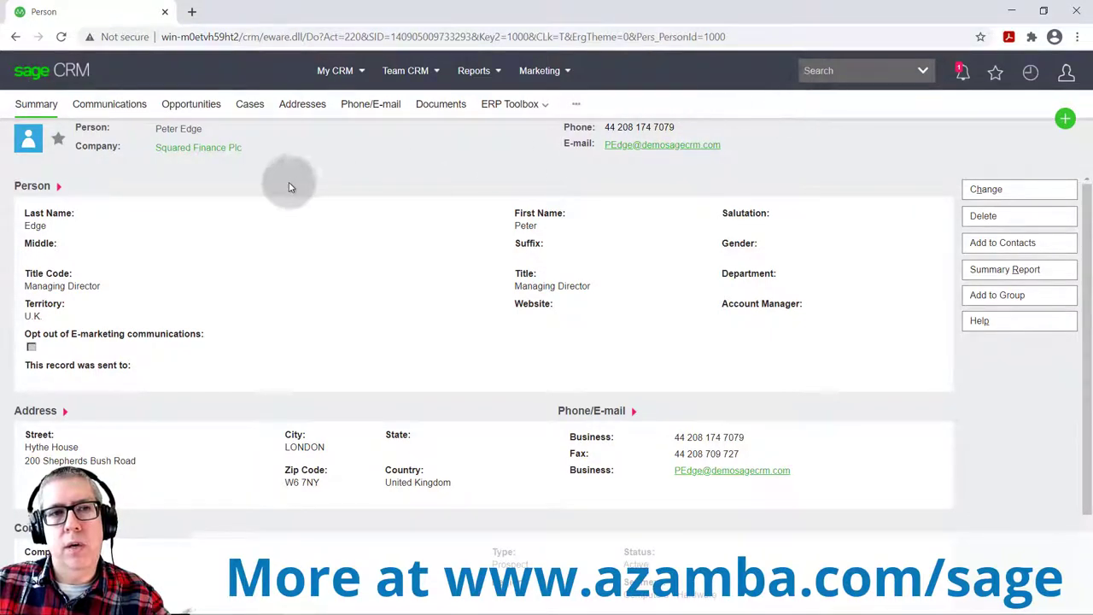
left_click(109, 105)
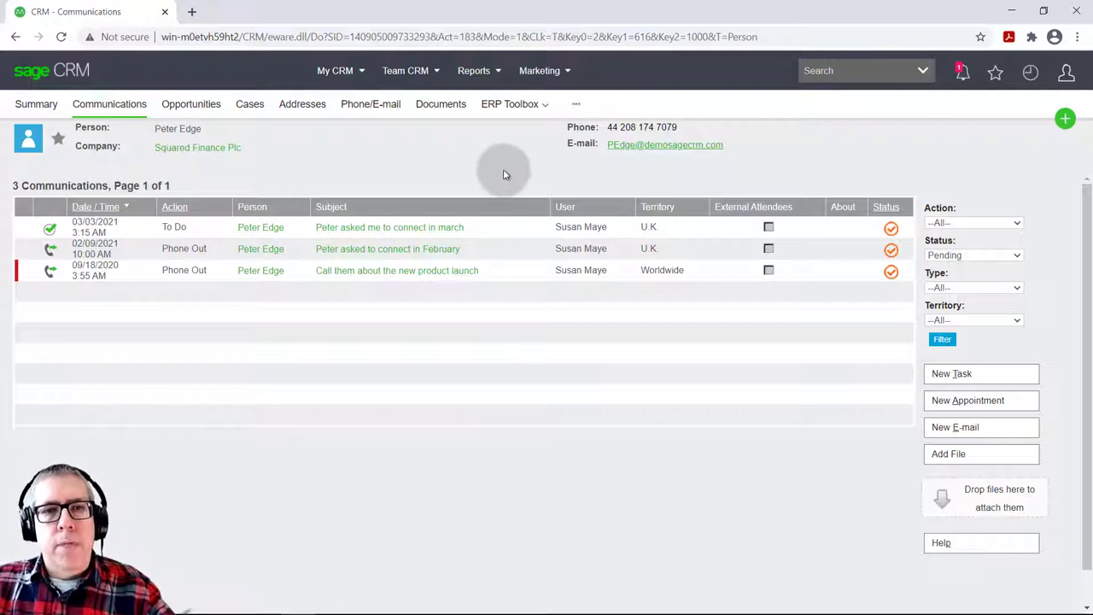
List the Squared Finance Plc company's communications, then bring up the Reports menu.
left_click(211, 151)
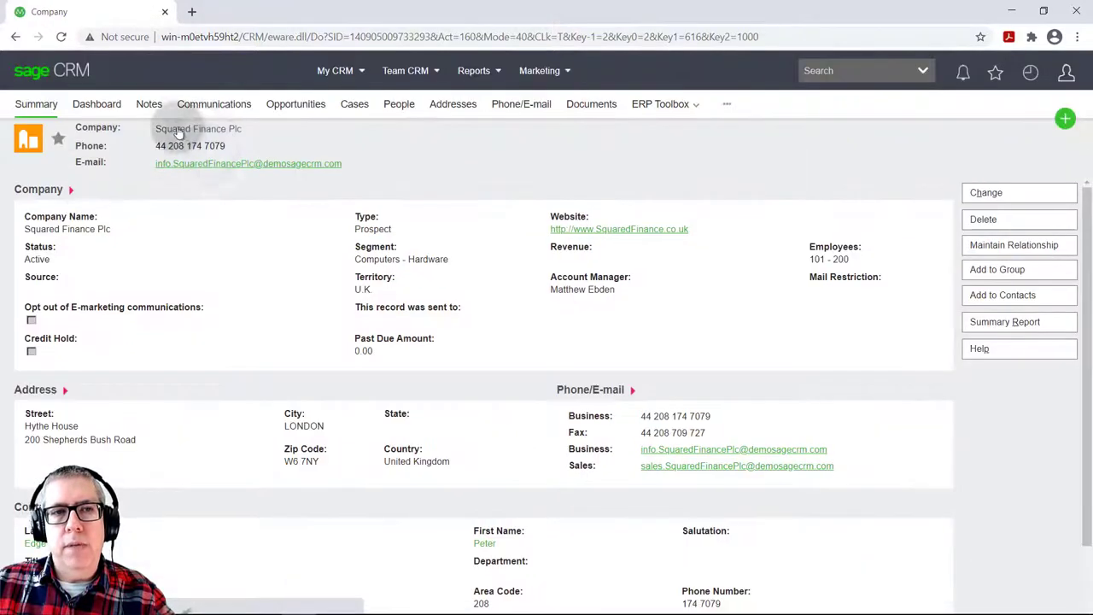
left_click(213, 104)
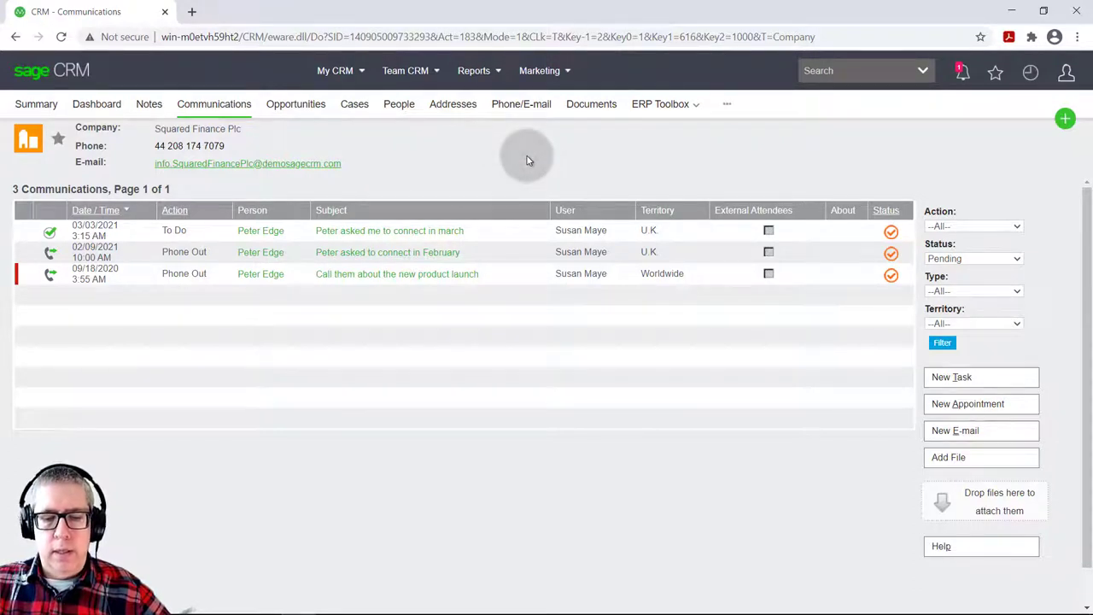
left_click(476, 74)
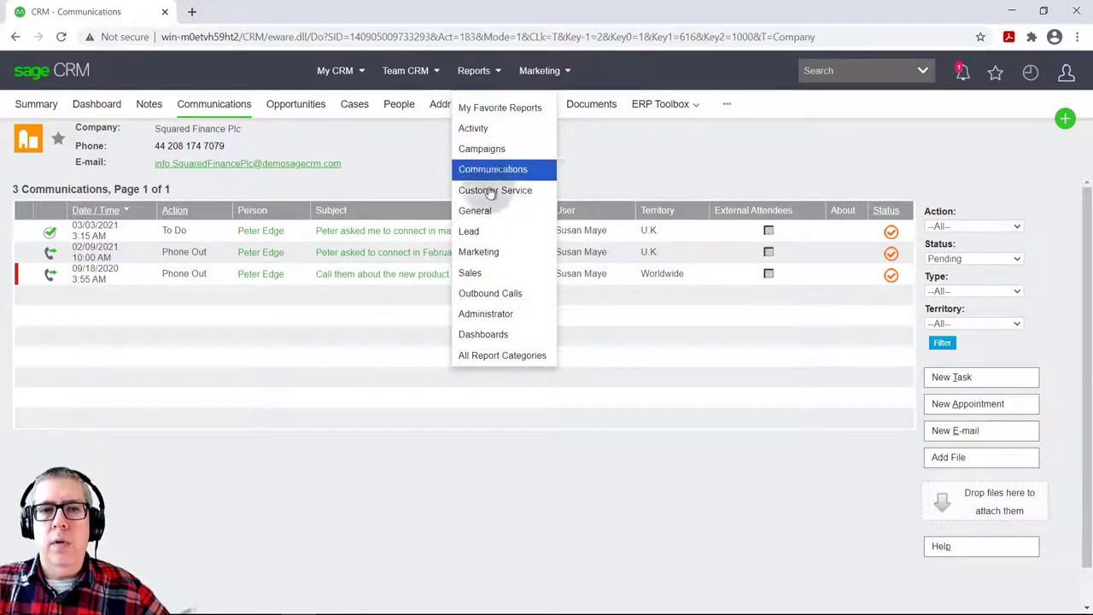
Go to All Report Categories > Activity and run Activity Breakdown by User.
left_click(493, 356)
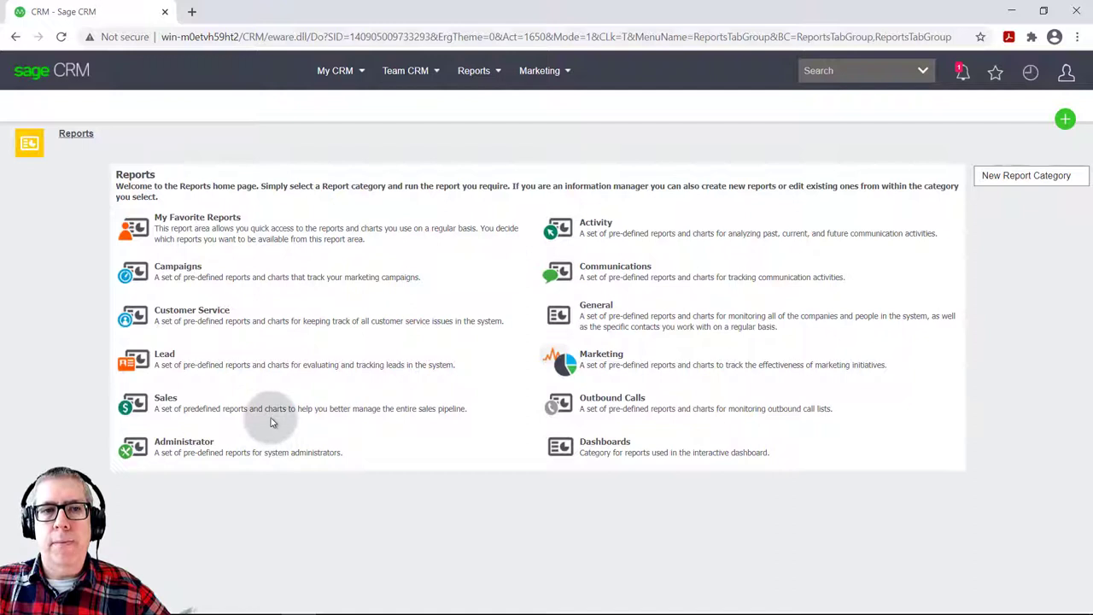
left_click(569, 231)
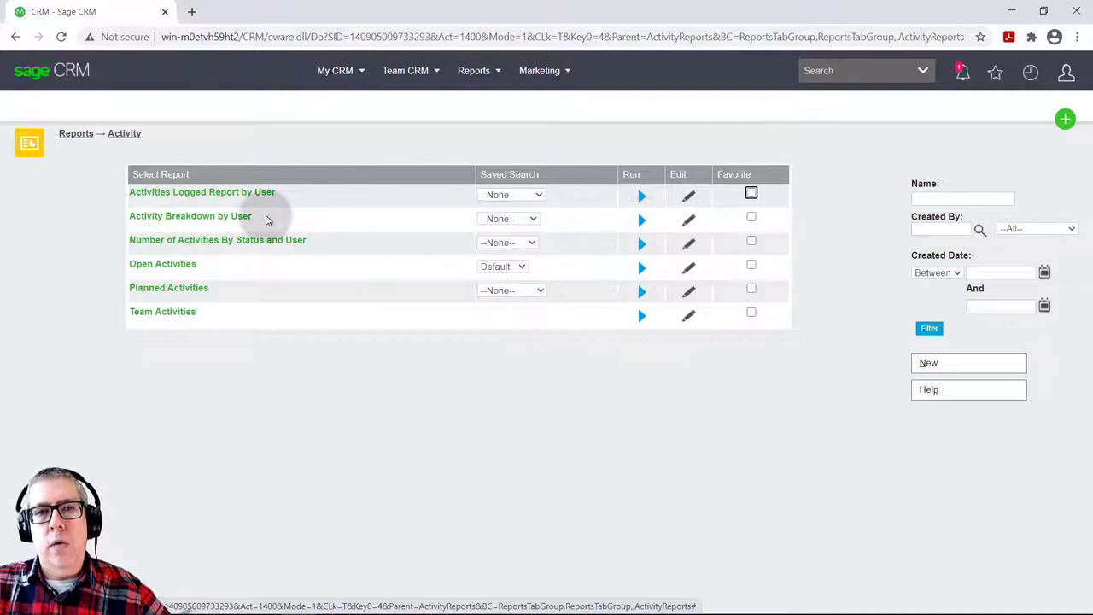
left_click(640, 221)
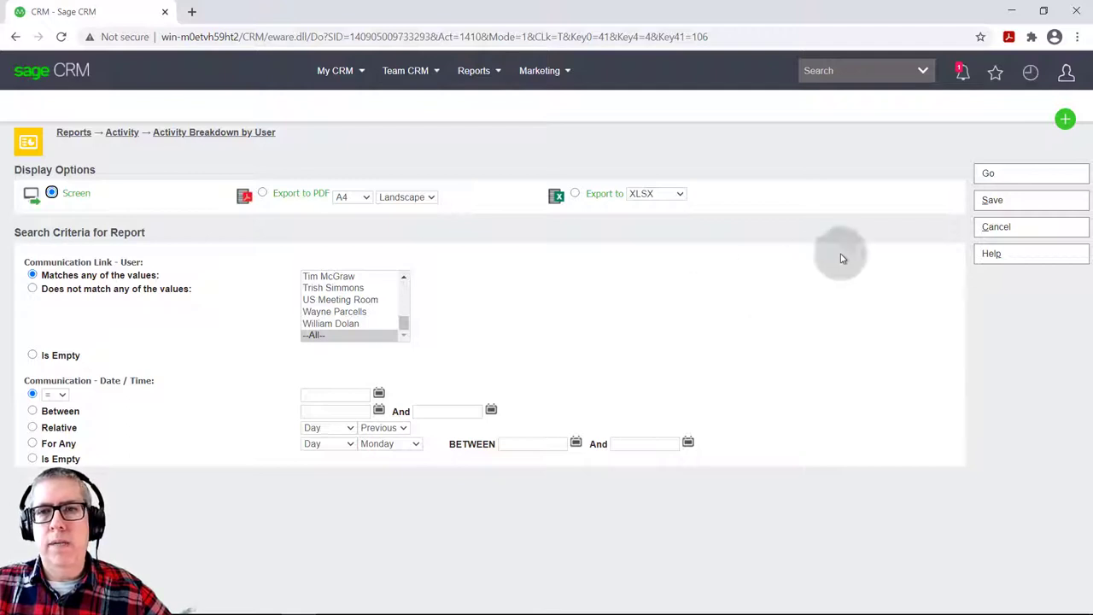
Generate the Activity Breakdown by User report on screen as a pie chart.
left_click(997, 176)
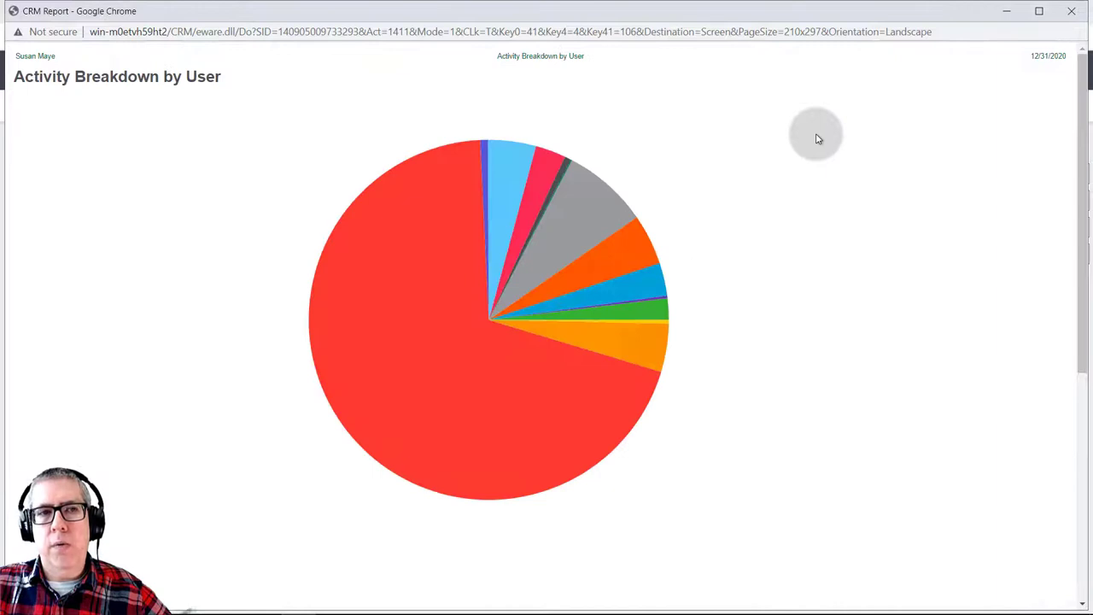
Read the pie slice percentages, then scroll to the per-user activity counts table.
mouse_move(561, 253)
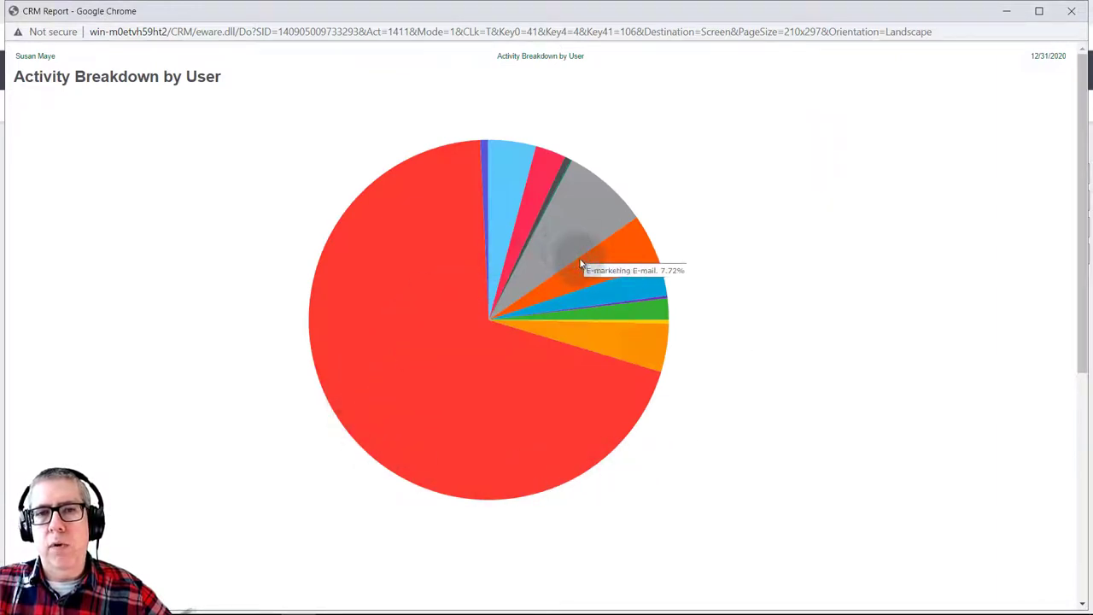
mouse_move(605, 289)
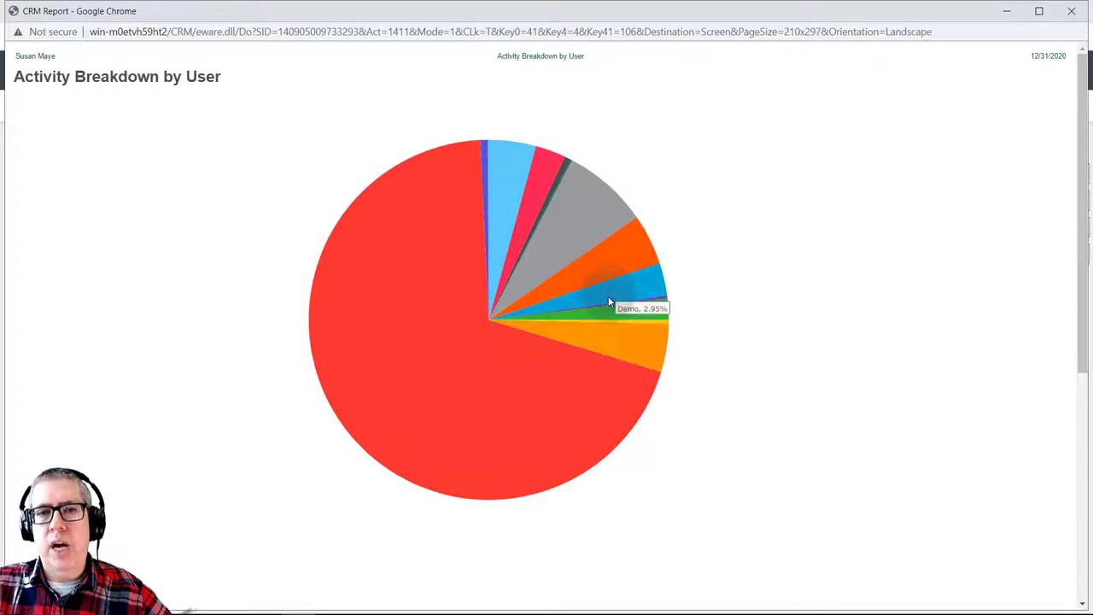
mouse_move(617, 340)
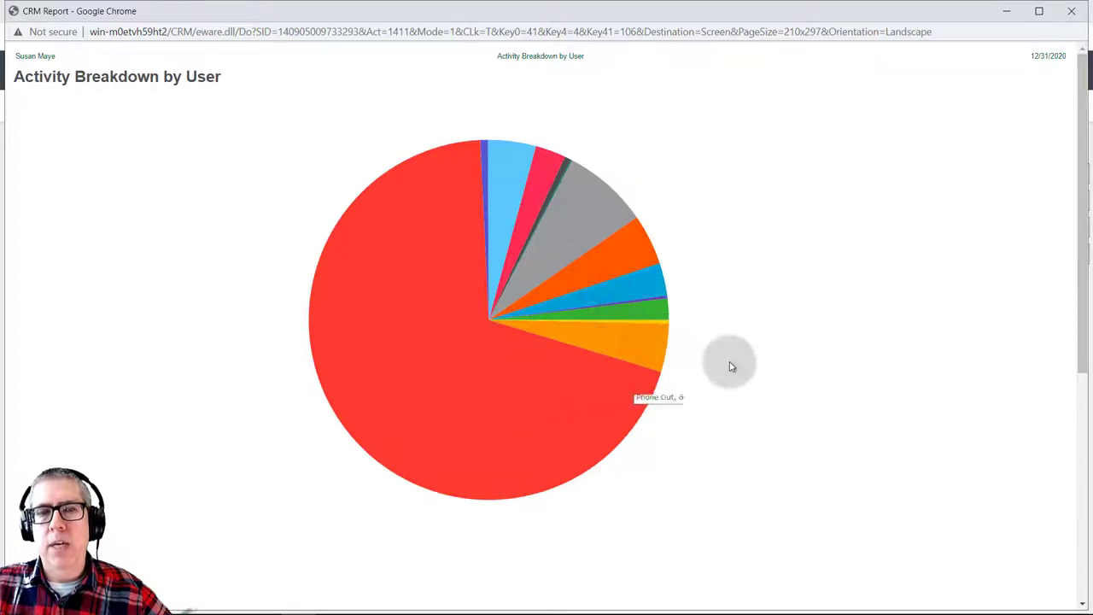
mouse_move(655, 267)
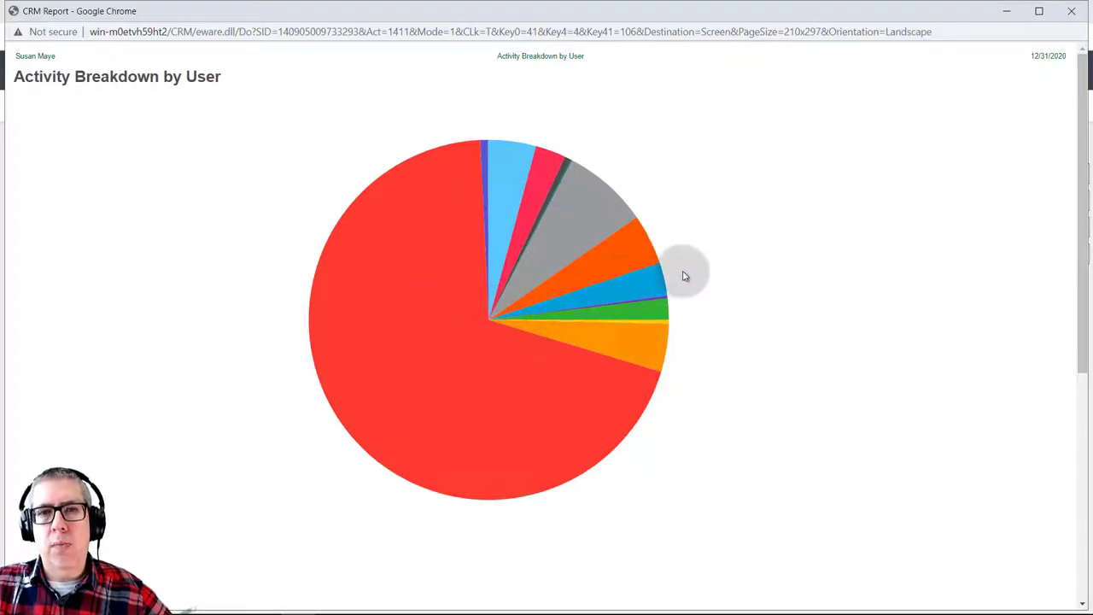
scroll(791, 279, "down", 5)
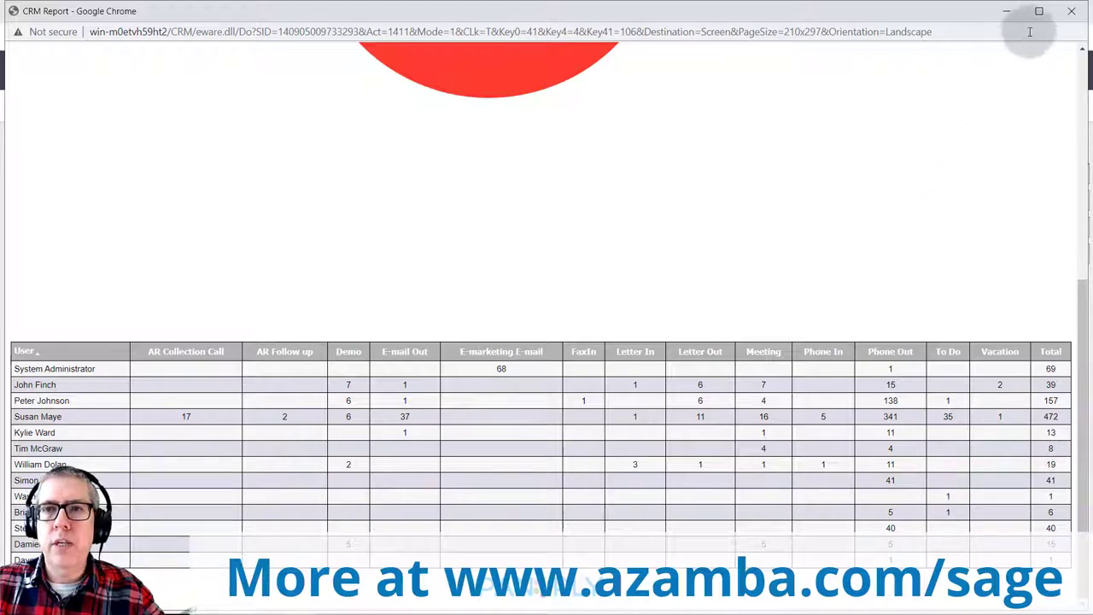
Close the activity report and bring up Sales > My Open Opportunities run options.
left_click(1070, 11)
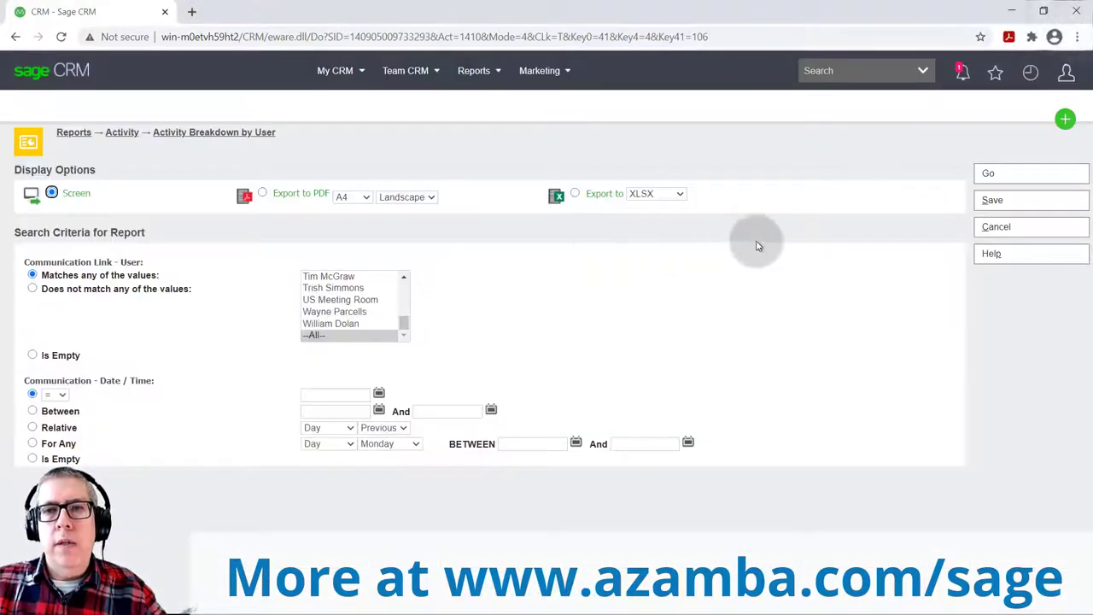
left_click(1003, 226)
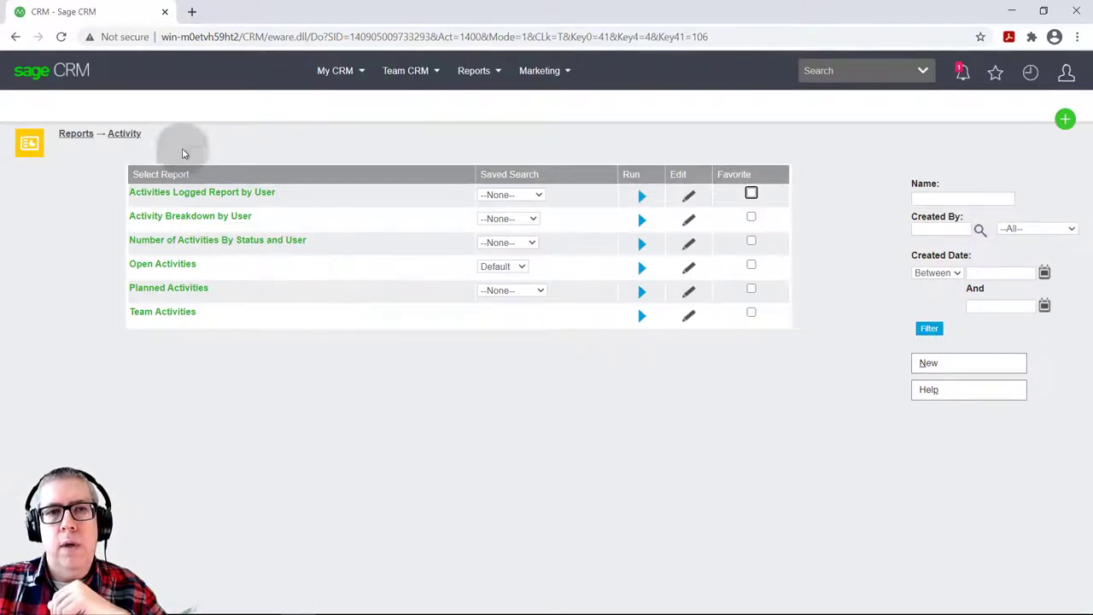
left_click(75, 133)
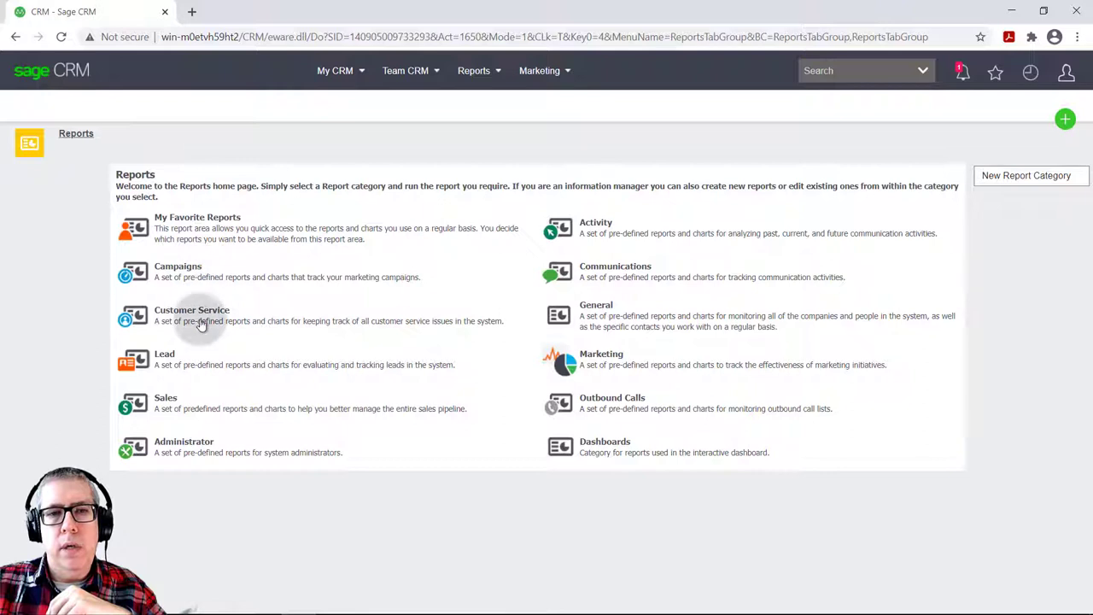
left_click(167, 401)
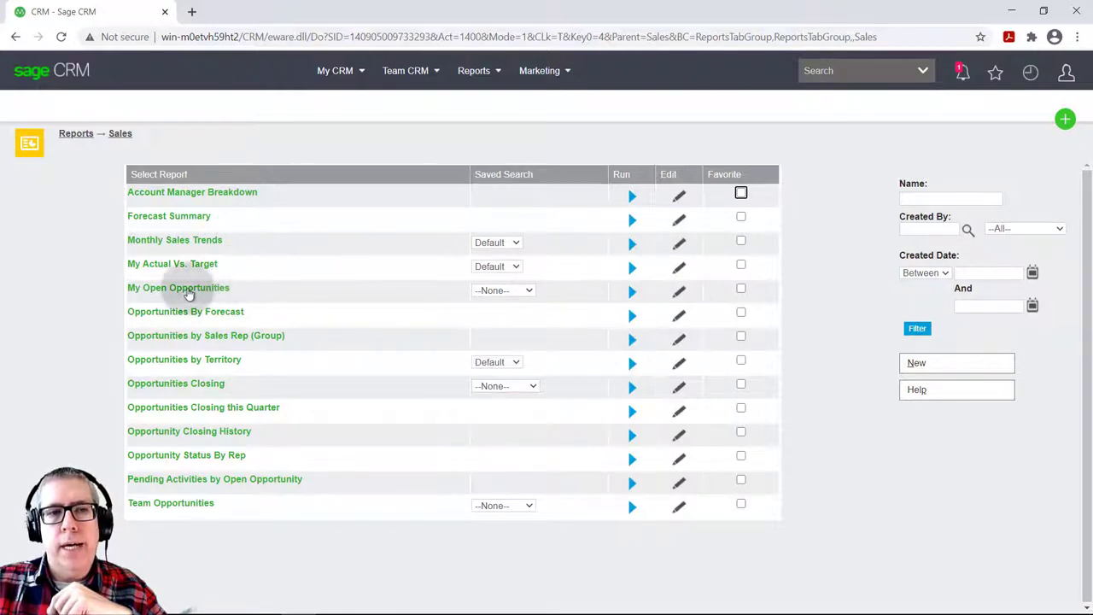
left_click(630, 291)
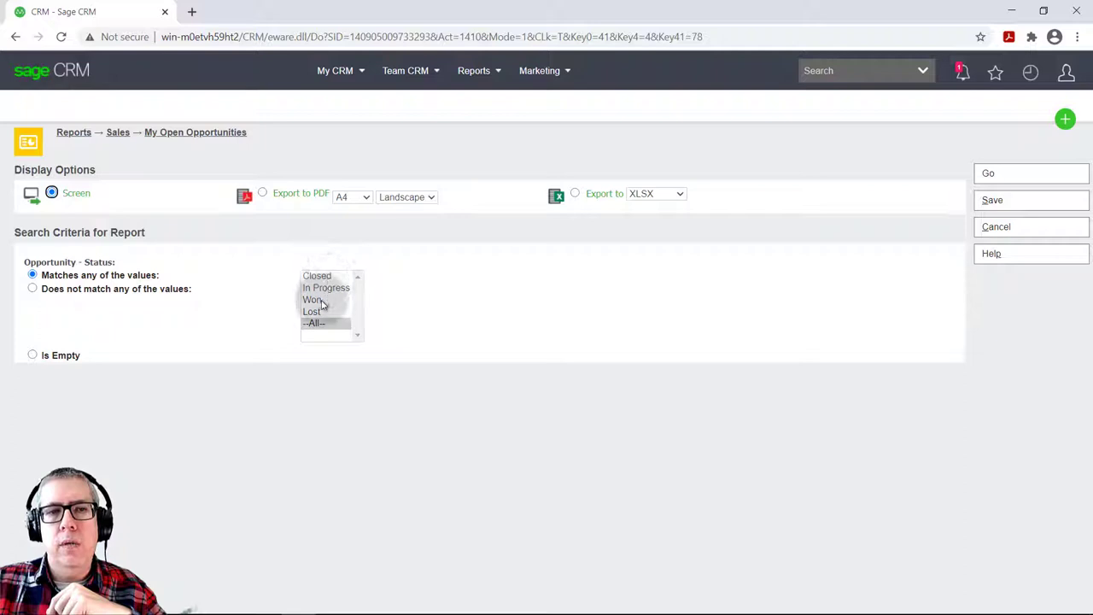
Run My Open Opportunities, review its 2,379,025.58 USD forecast total, then return to Sales reports.
left_click(1013, 174)
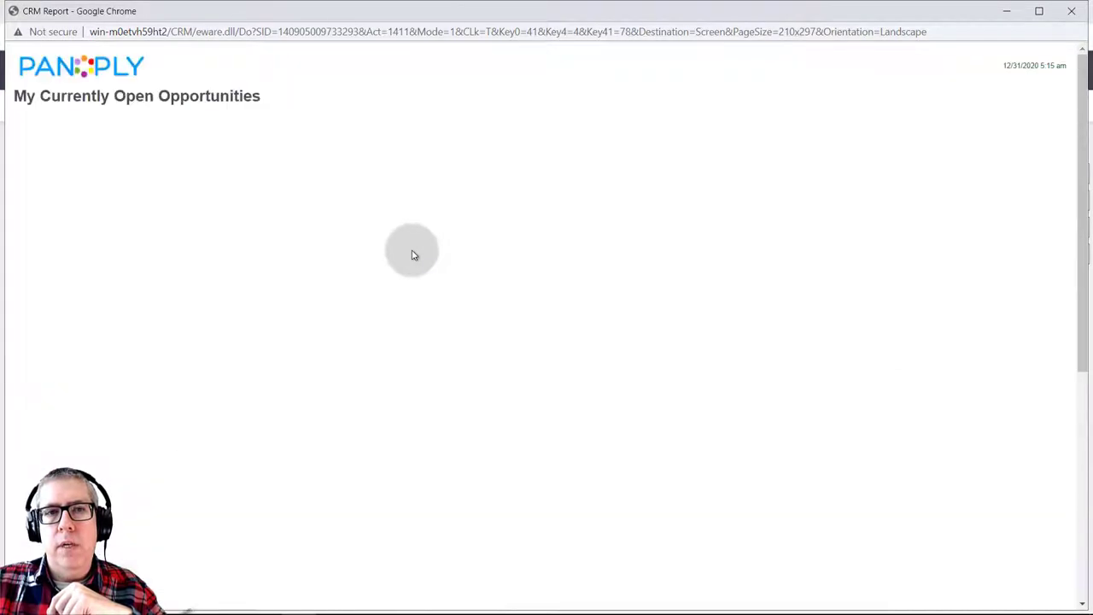
scroll(415, 307, "down", 3)
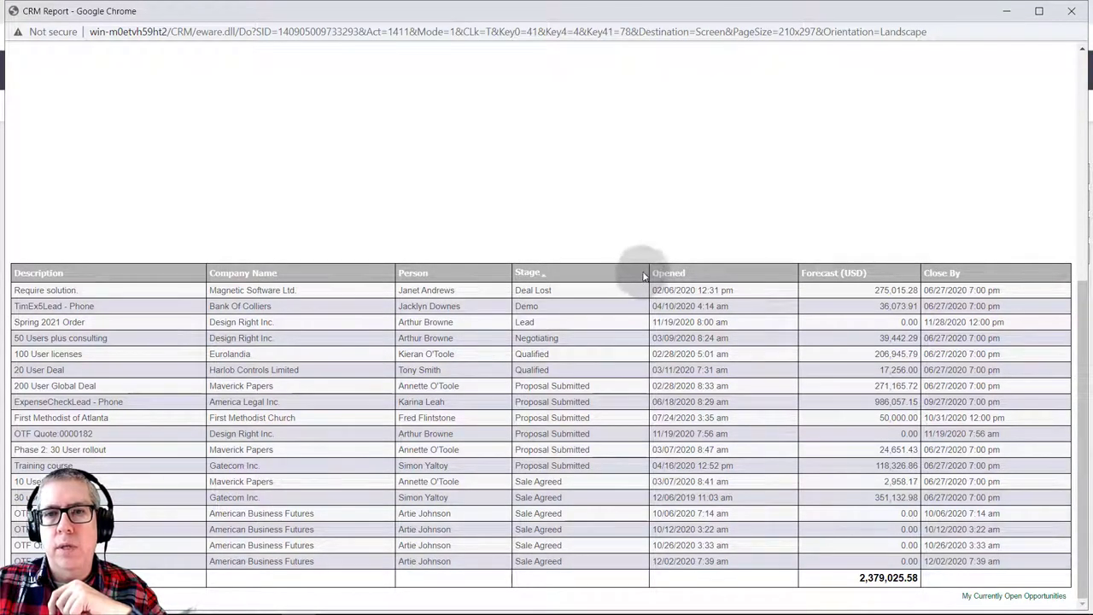
left_click(1063, 15)
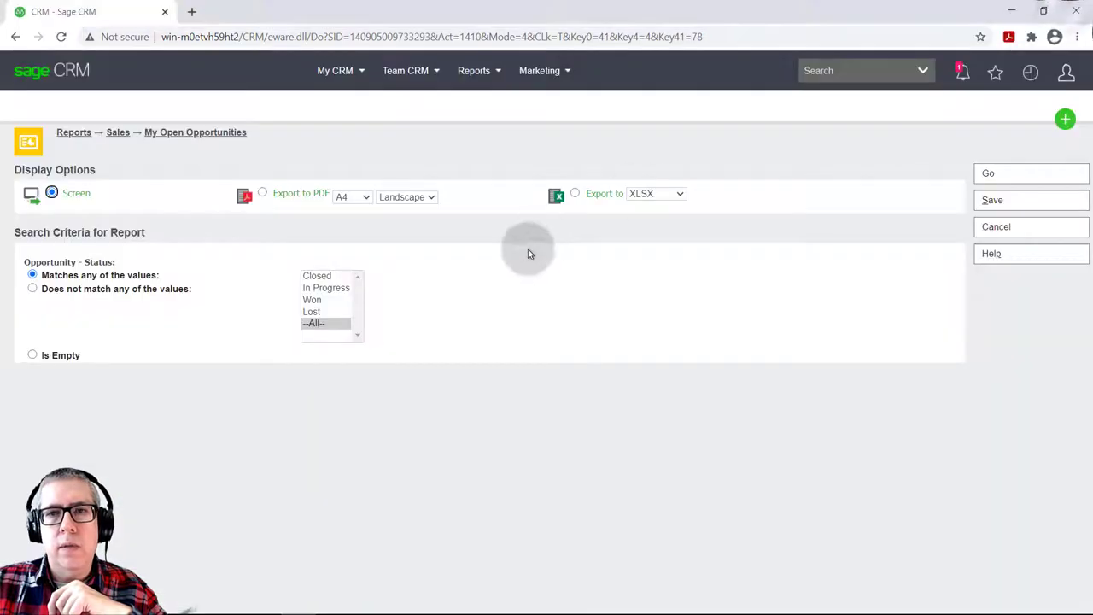
left_click(993, 228)
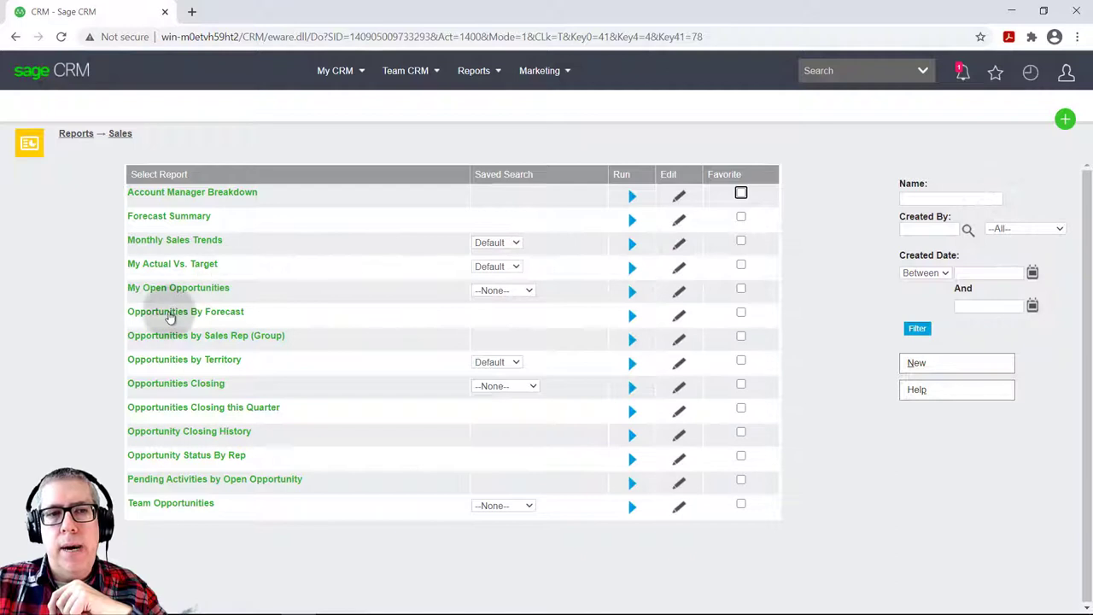
Open My Open Opportunities for editing and add Opportunity : Status to the report contents.
left_click(679, 293)
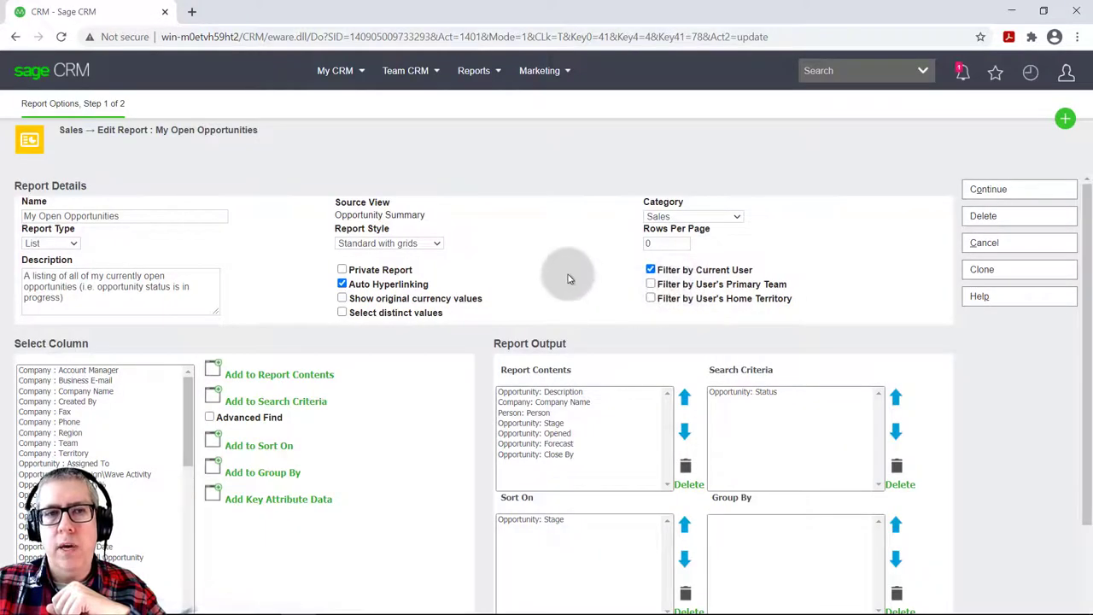
left_click(340, 285)
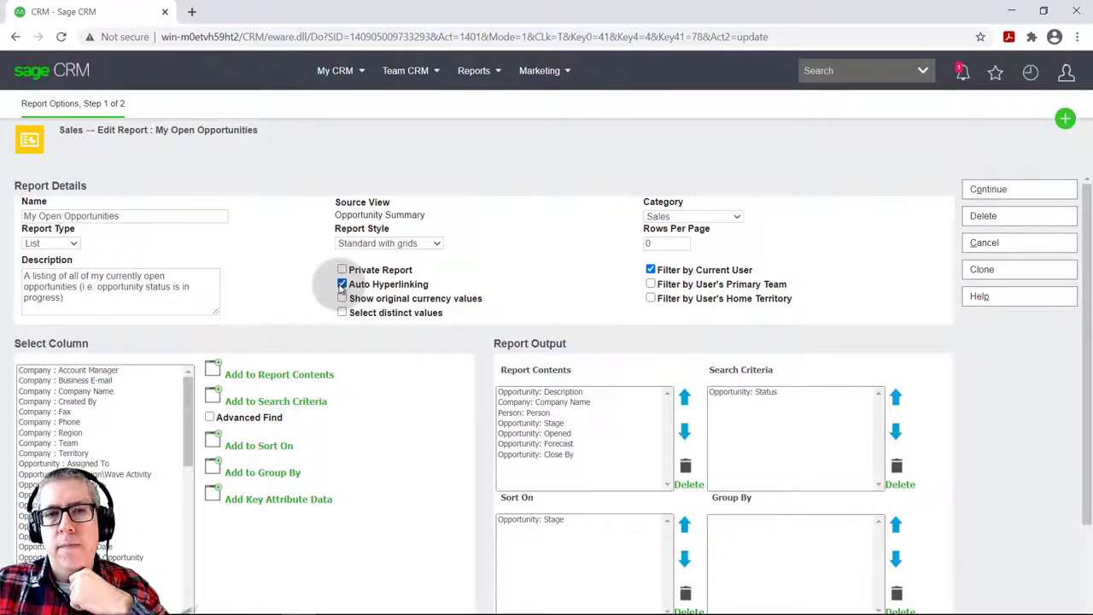
scroll(298, 292, "down", 1)
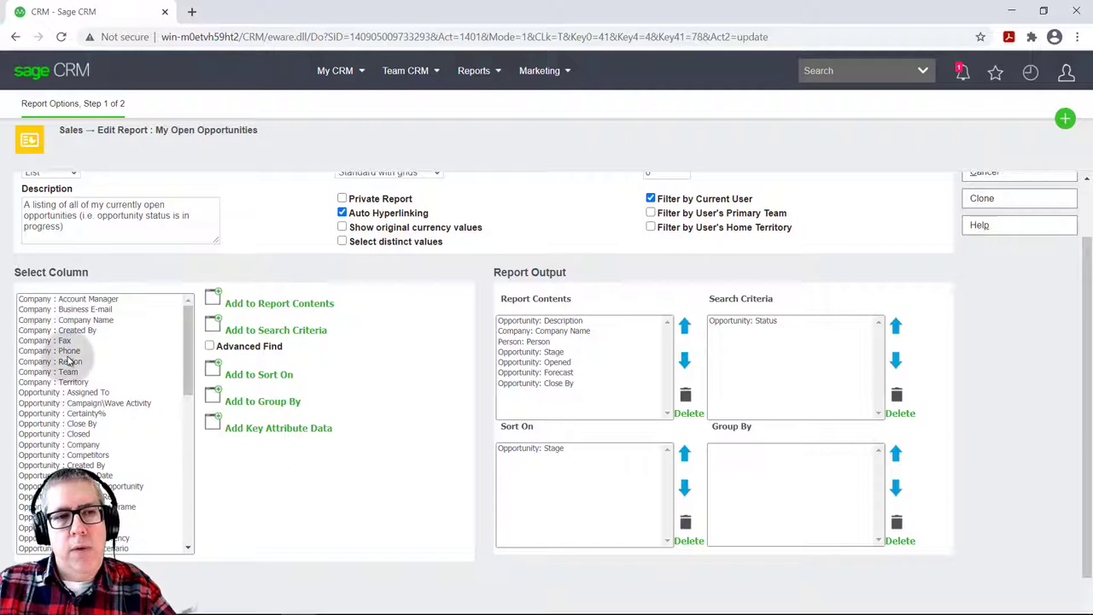
scroll(86, 458, "down", 5)
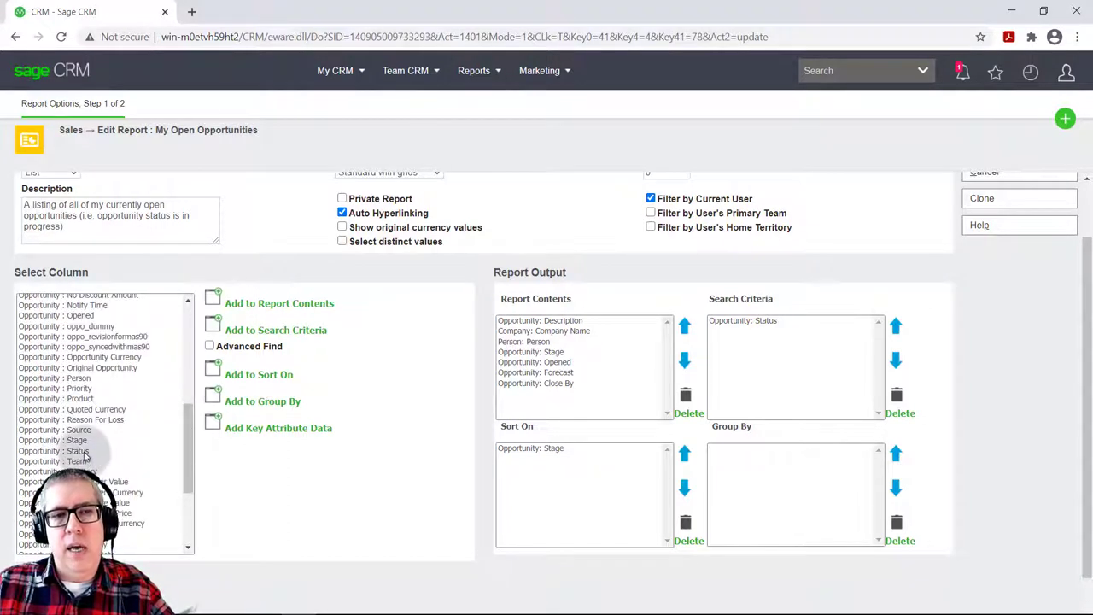
left_click(83, 451)
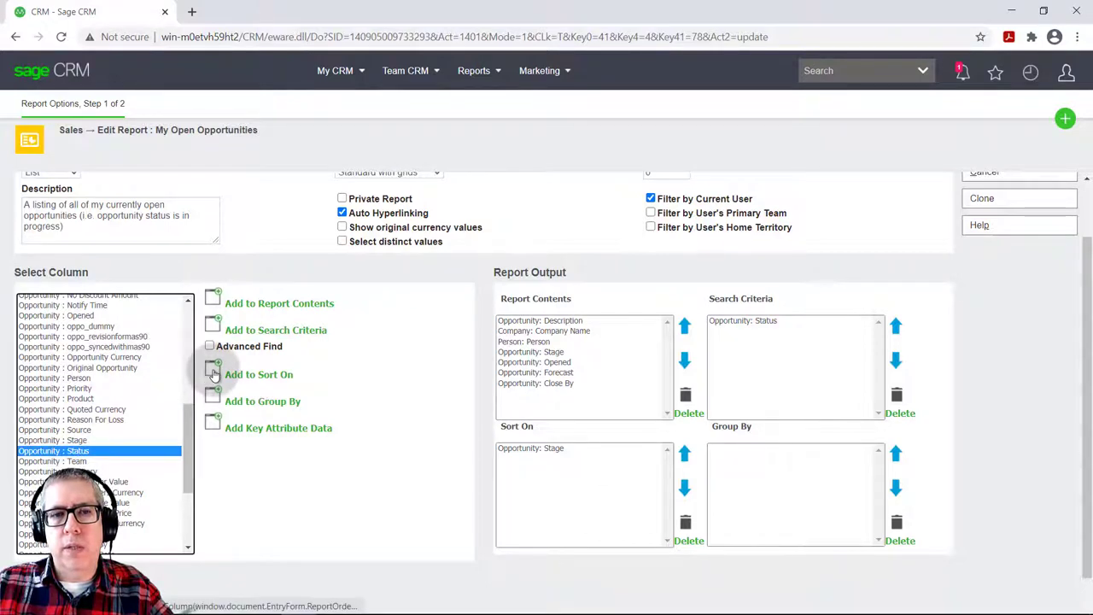
left_click(212, 302)
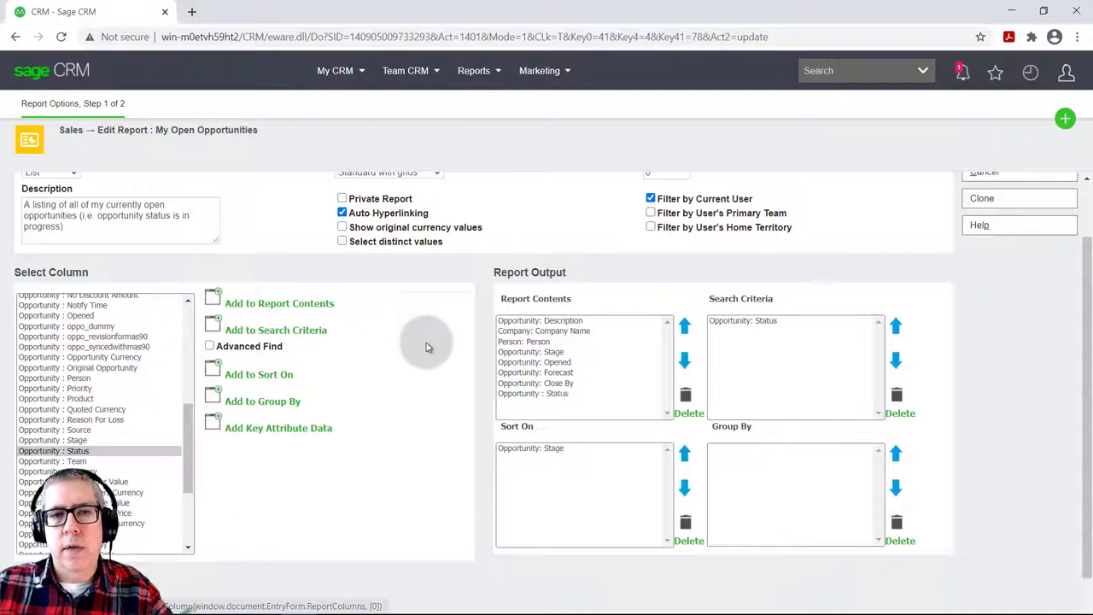
Move the Status column up to sit right after Stage, dismissing the duplicate-field alert.
left_click(546, 393)
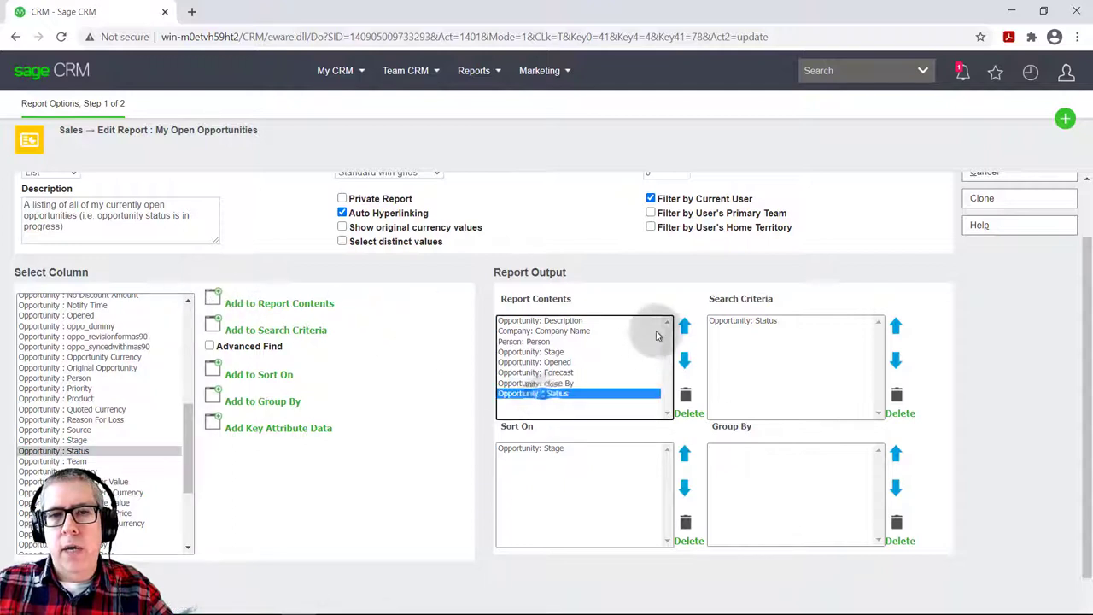
left_click(685, 325)
left_click(684, 325)
left_click(684, 325)
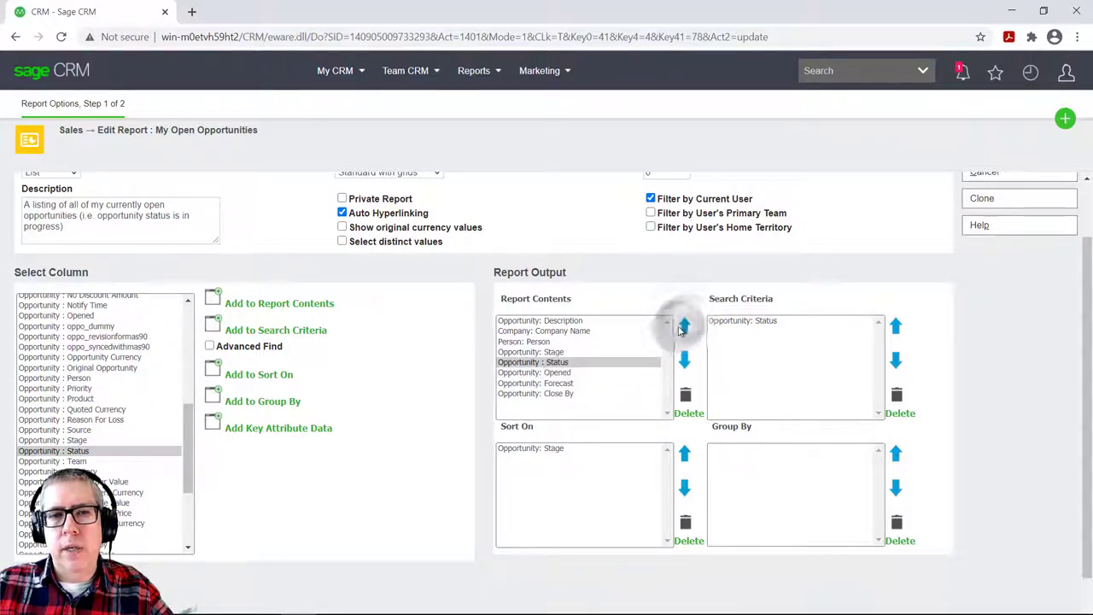
left_click(214, 332)
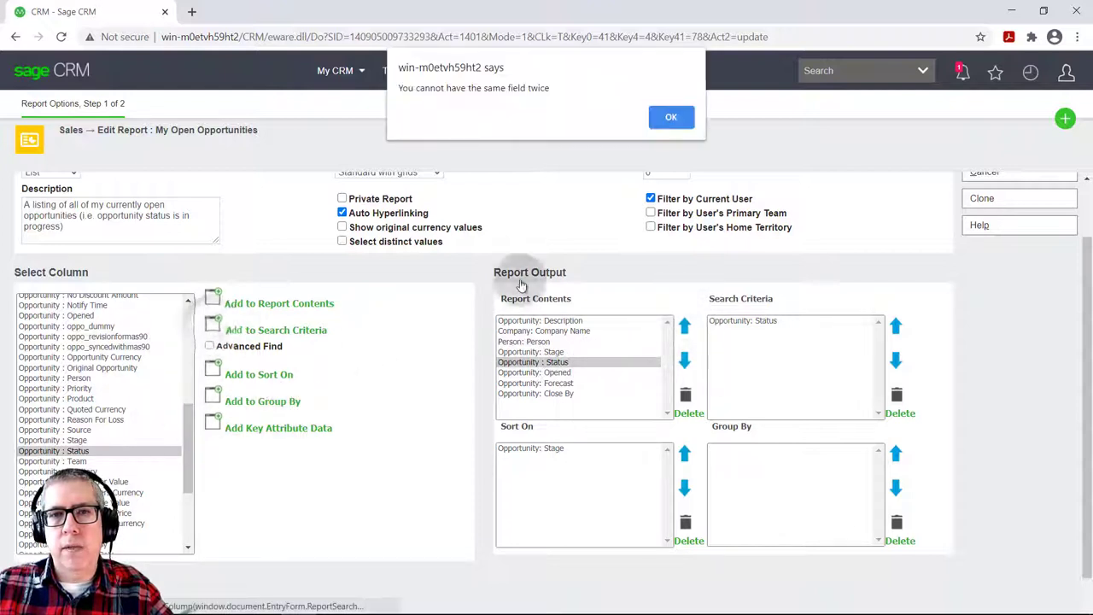
left_click(670, 115)
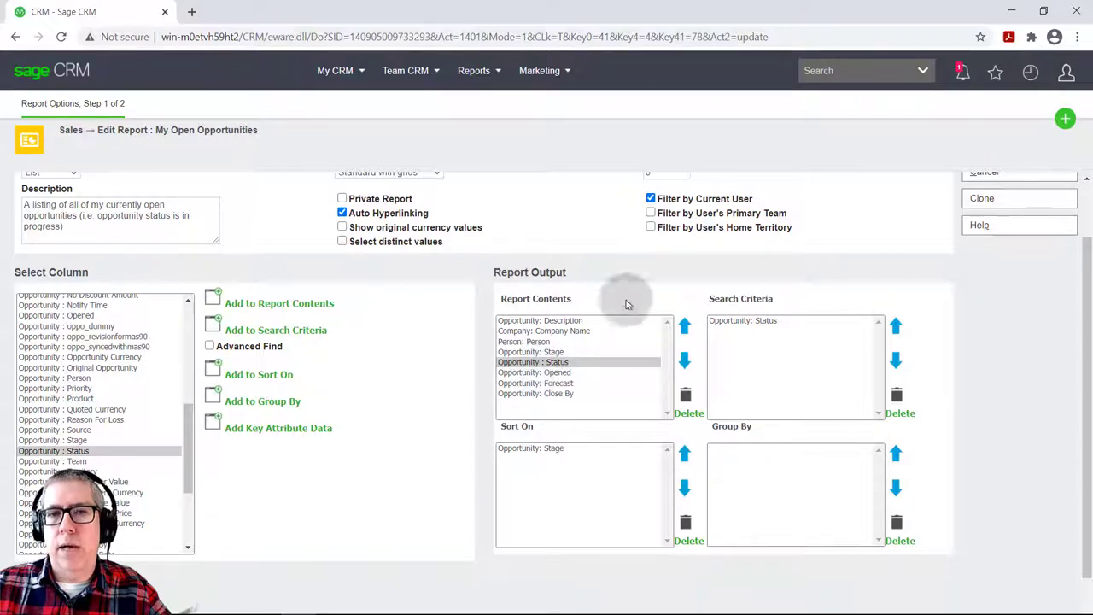
scroll(653, 273, "up", 2)
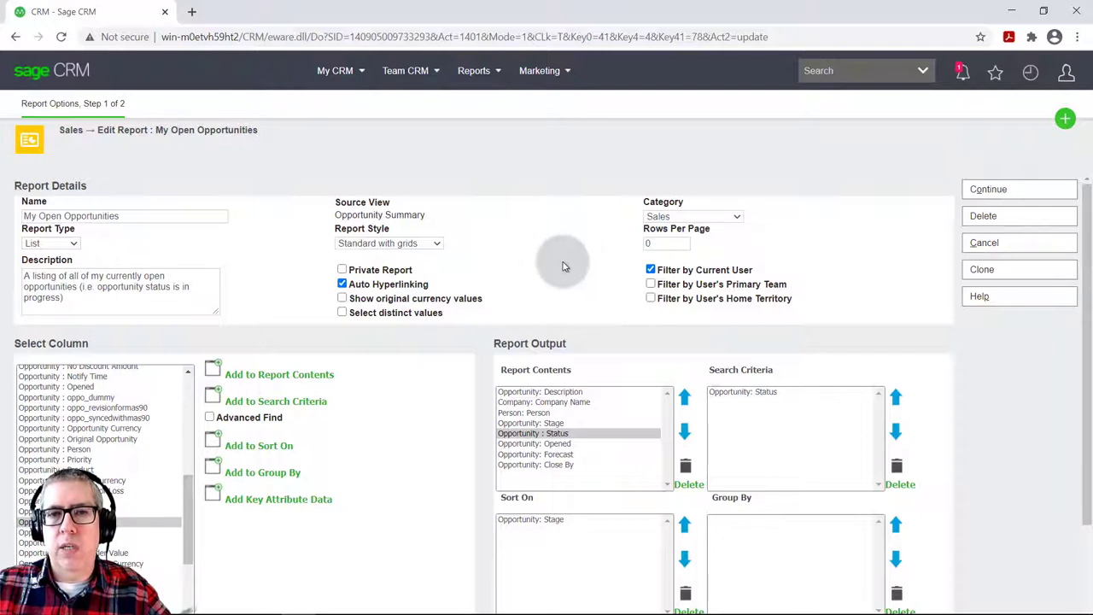
Save the edited My Open Opportunities report and bring up its Status run options.
left_click(982, 188)
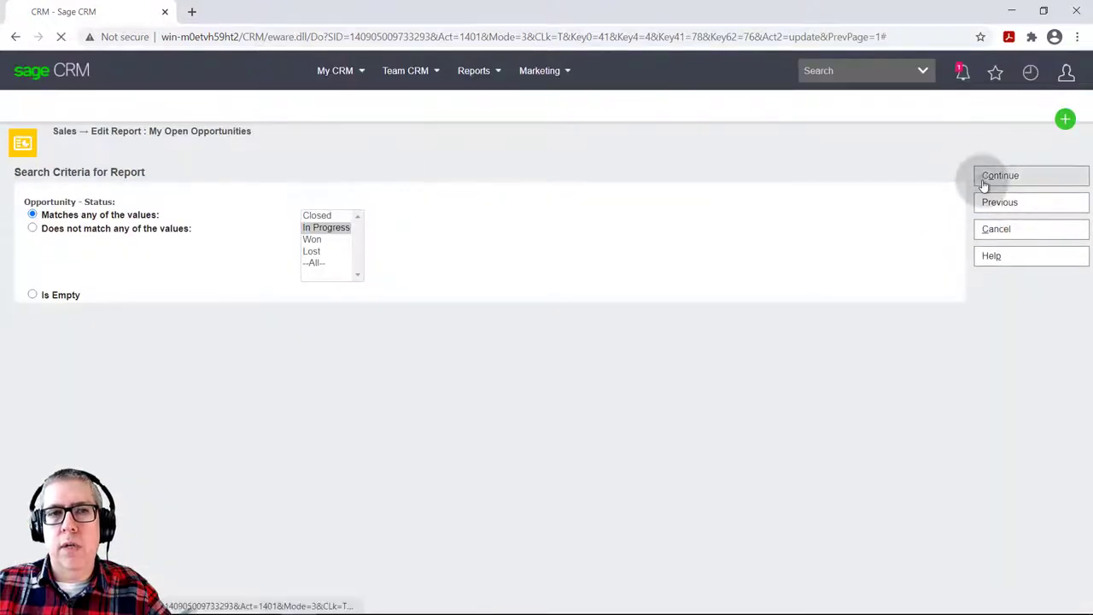
left_click(982, 180)
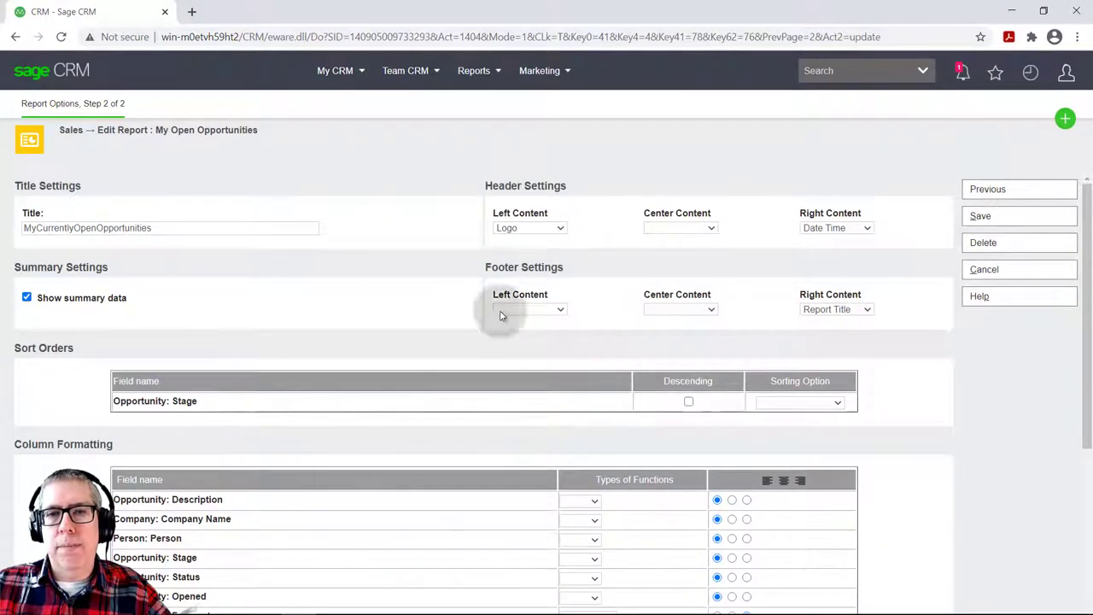
left_click(979, 218)
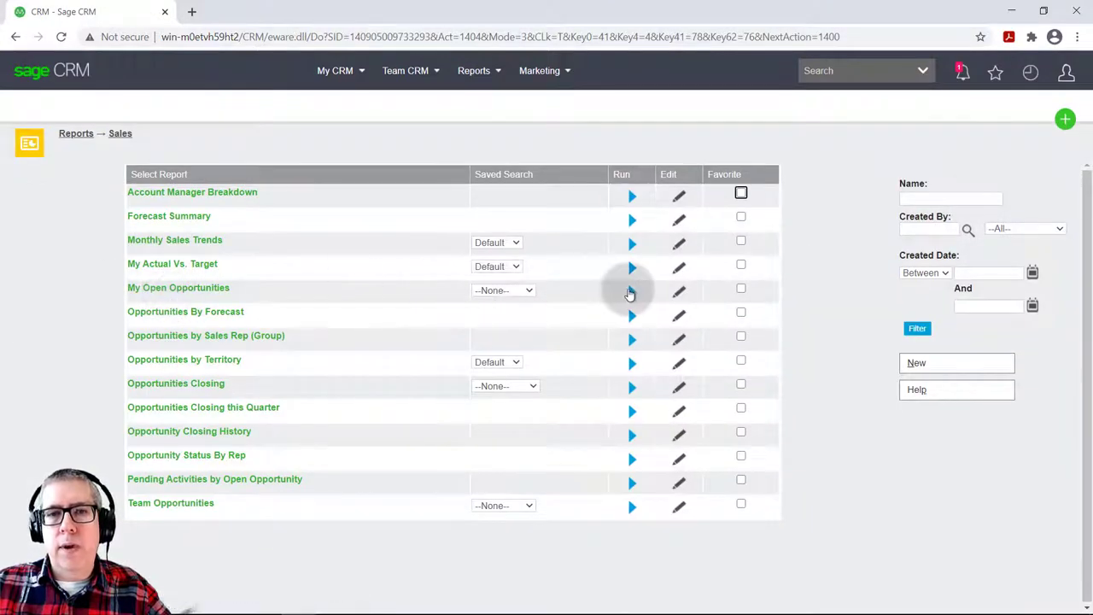
left_click(629, 293)
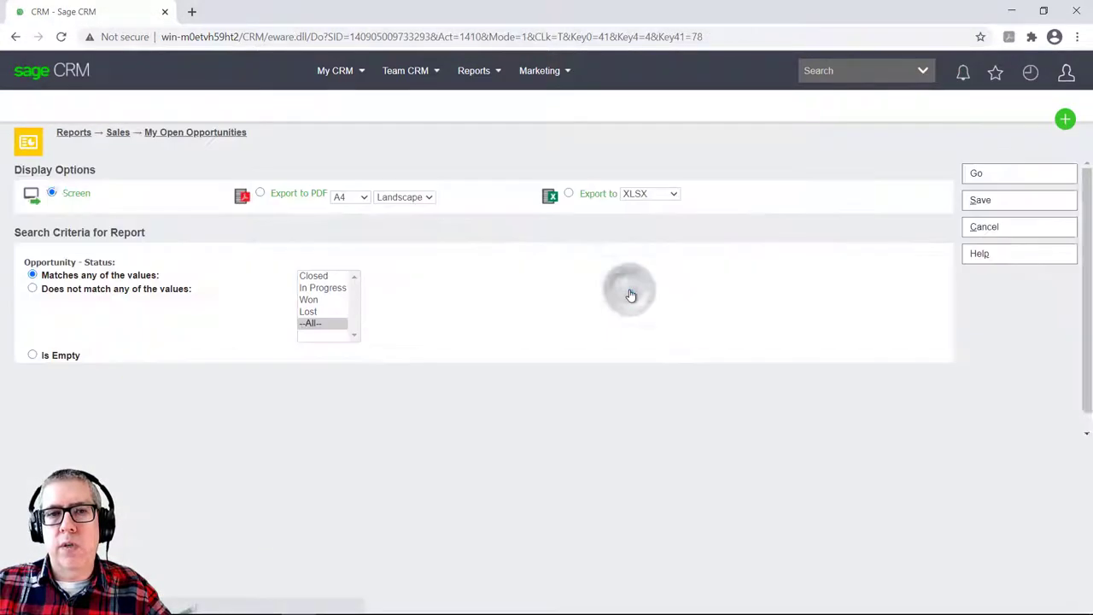
Generate the report on screen and review the new Status column after Stage.
left_click(985, 175)
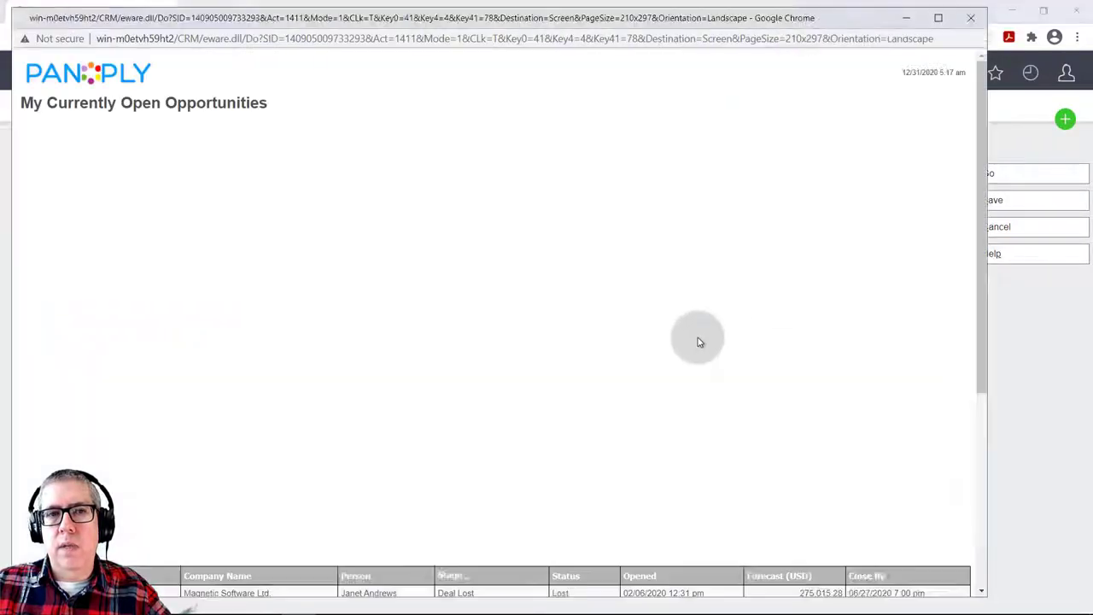
scroll(698, 340, "down", 5)
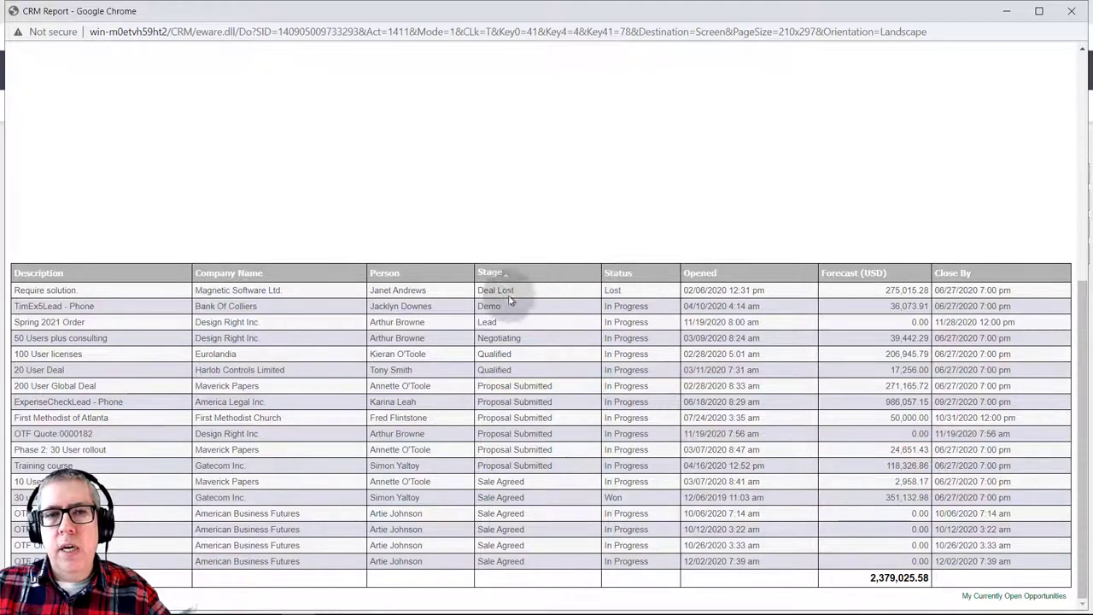
left_click(415, 307)
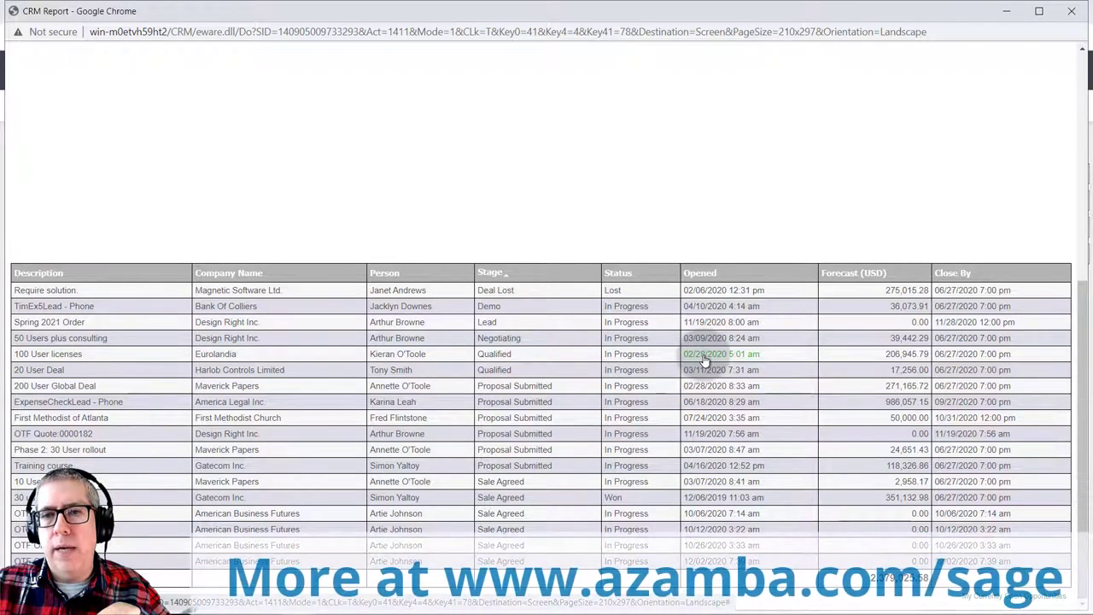
Open the 100 User licenses opportunity from the report, then go to My CRM > Dashboard.
left_click(66, 359)
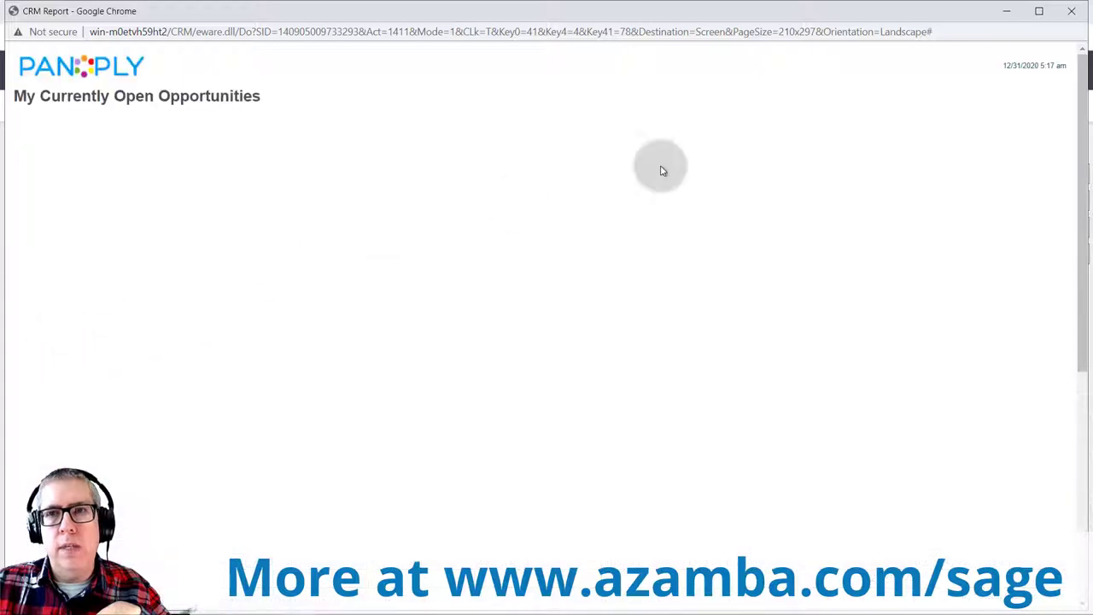
left_click(1005, 12)
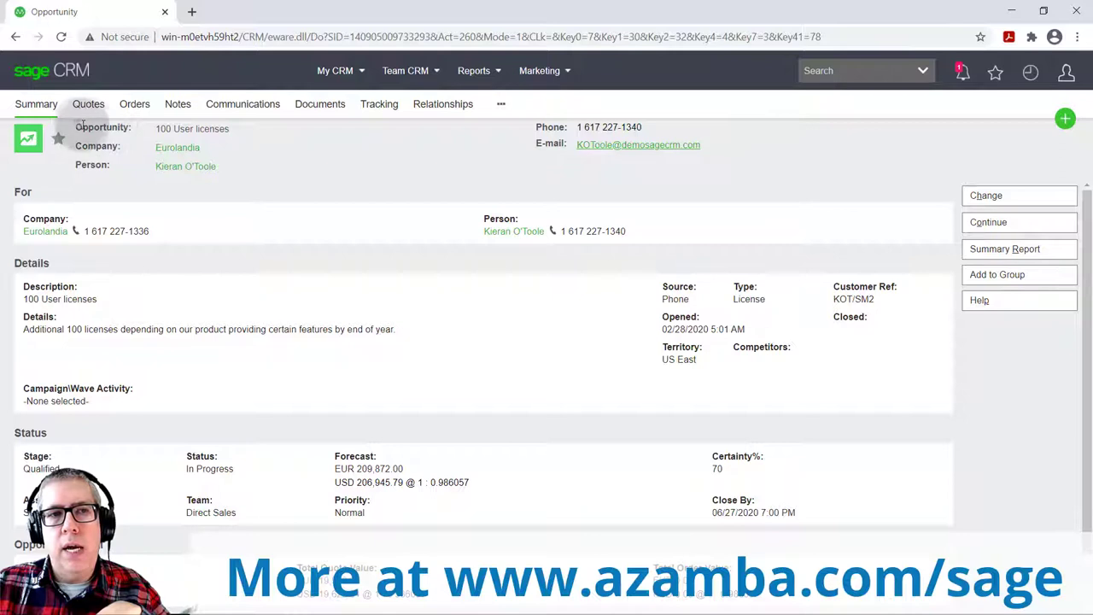
left_click_drag(75, 126, 128, 123)
left_click(130, 154)
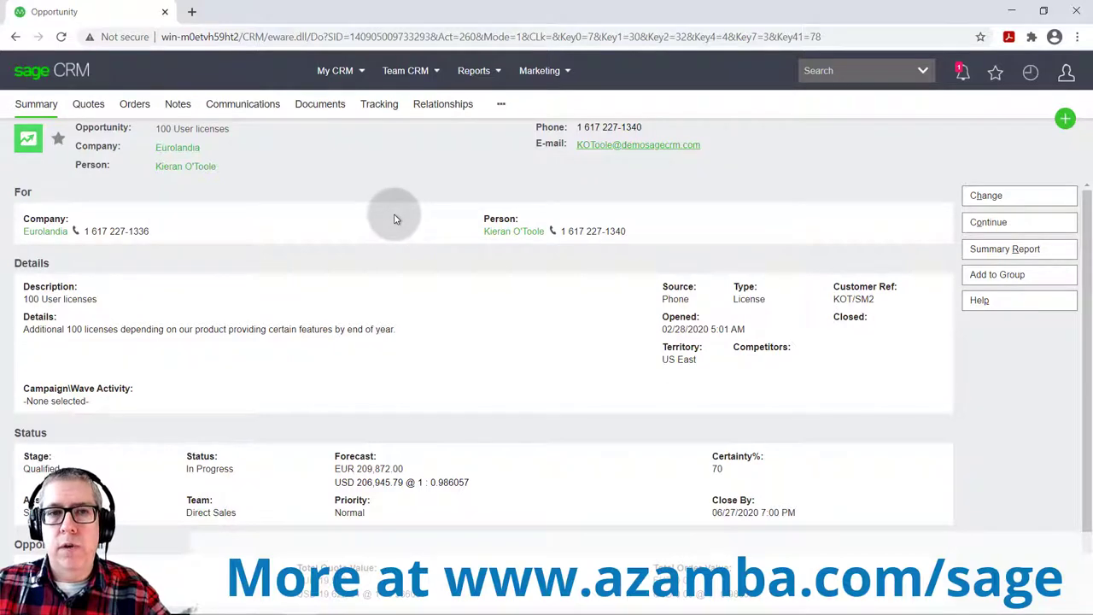
scroll(397, 277, "down", 1)
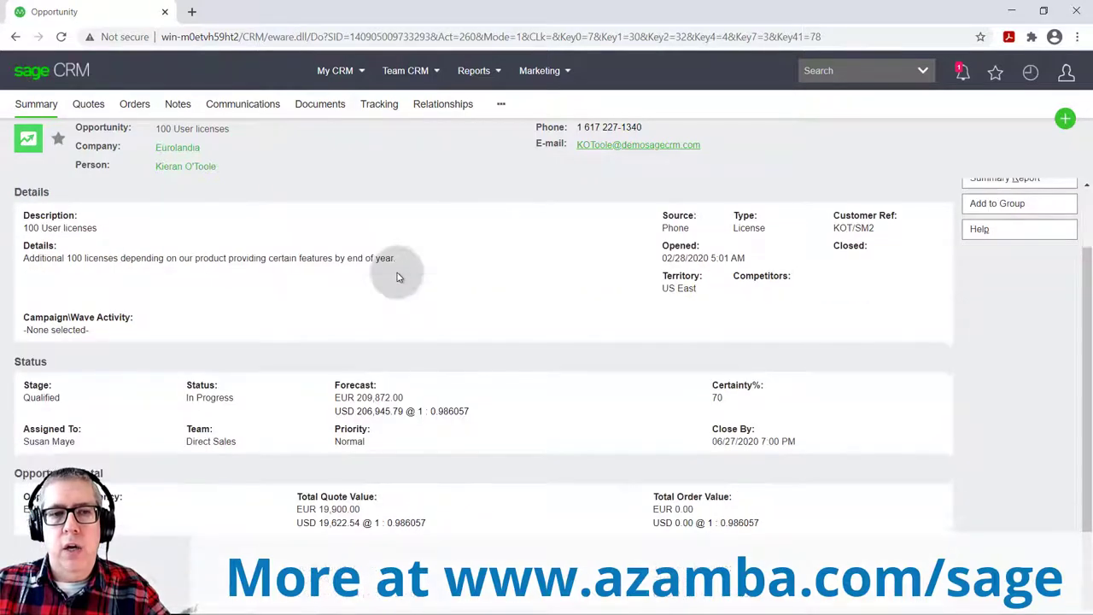
scroll(397, 277, "up", 1)
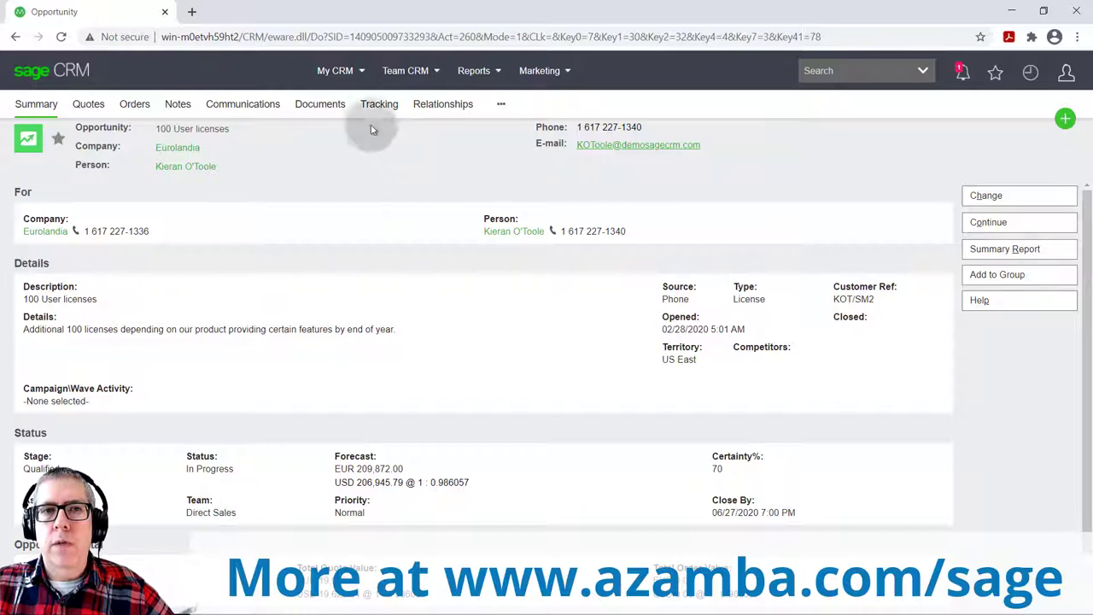
mouse_move(348, 74)
left_click(342, 109)
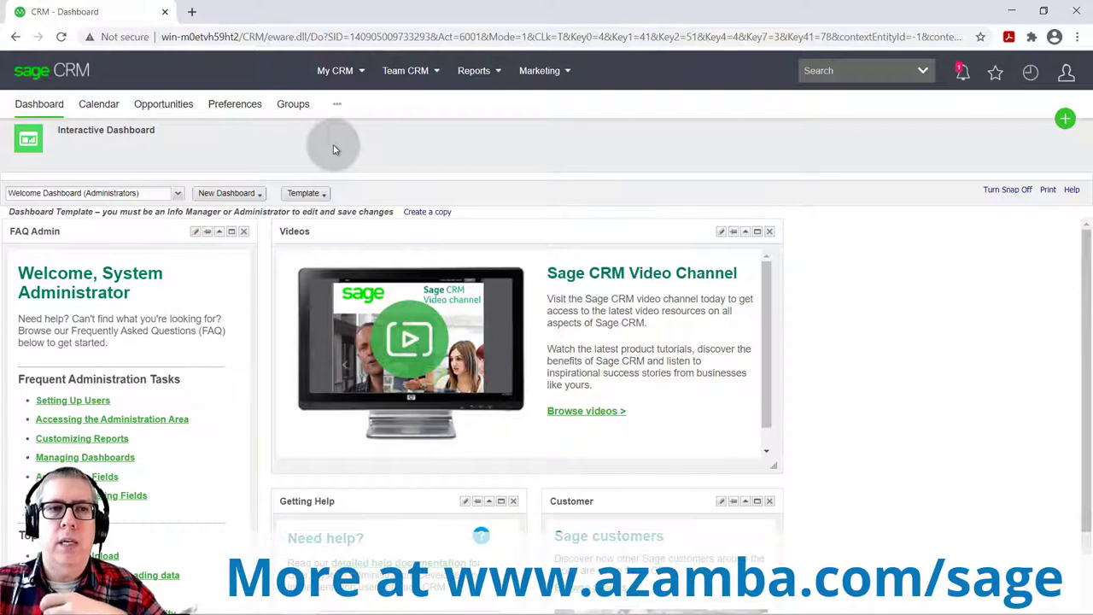
Drop down the dashboard selector currently showing Welcome Dashboard (Administrators).
left_click(167, 193)
Choose Sales Dashboard and check the Opportunity Status chart by stage.
left_click(113, 209)
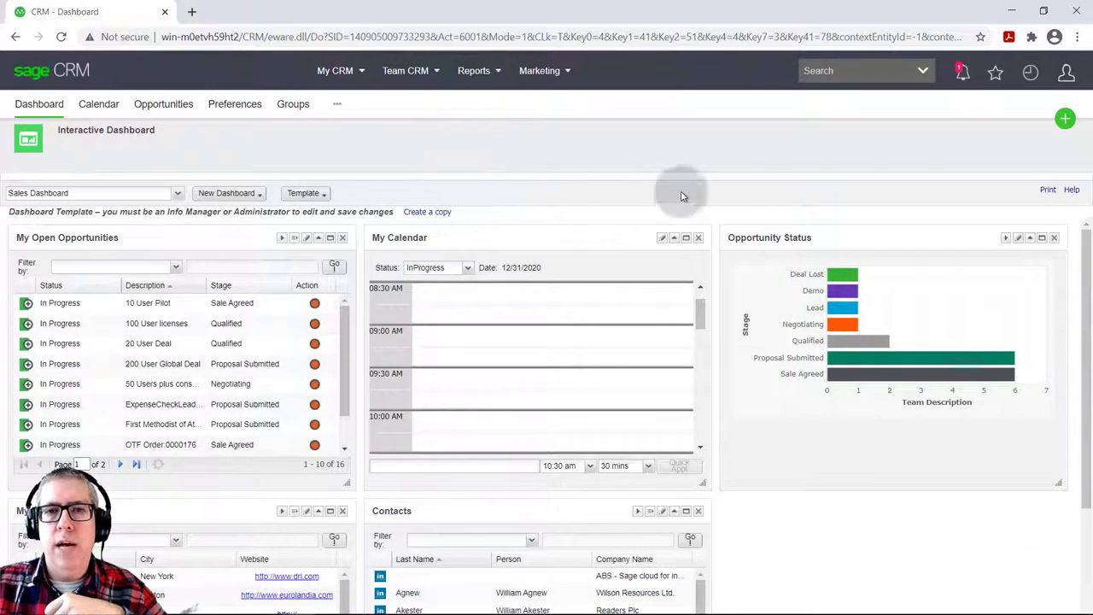
mouse_move(837, 283)
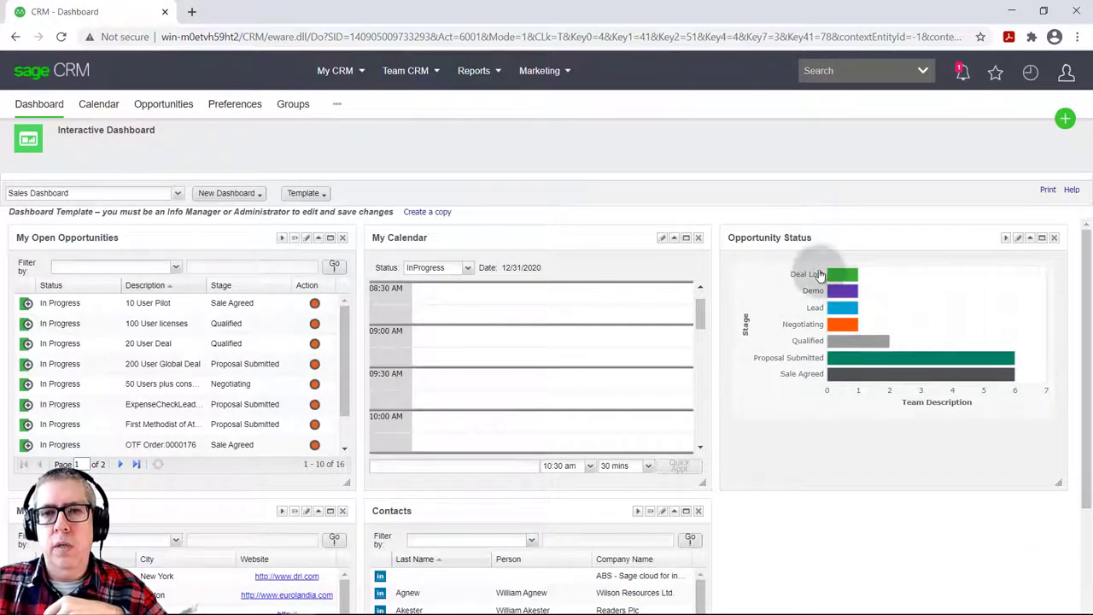
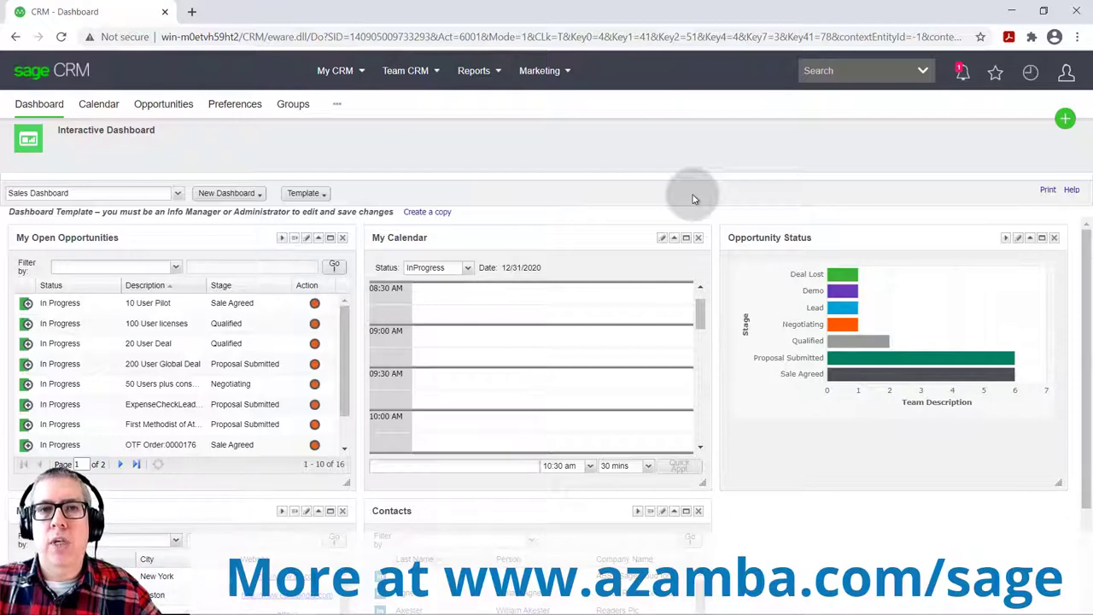
Glance at the dashboard choices, then show the search record-type list beside the top Search box.
left_click(176, 193)
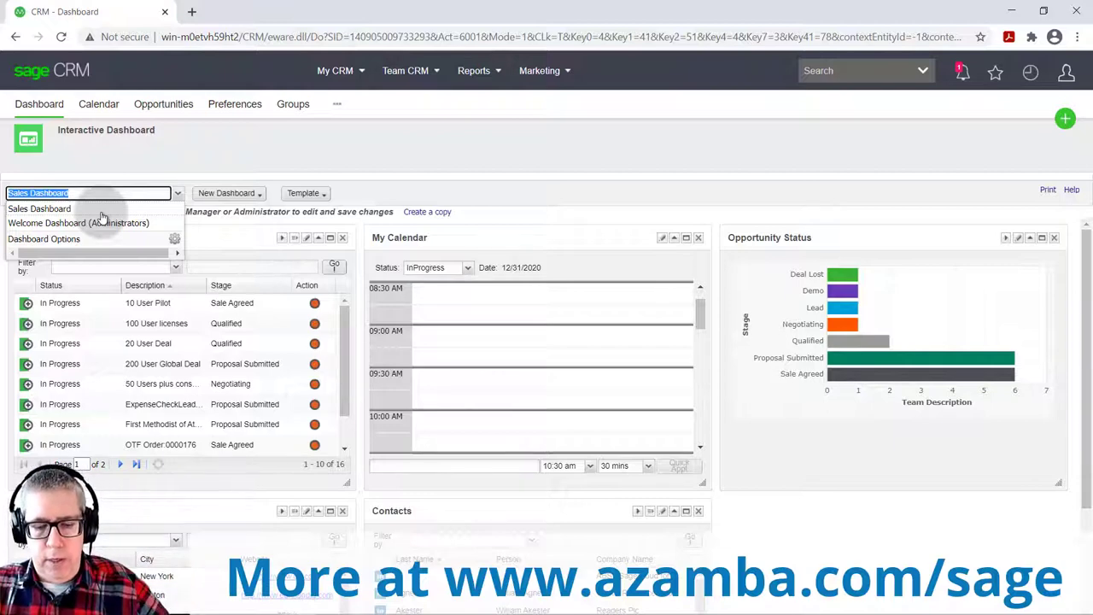
left_click(292, 150)
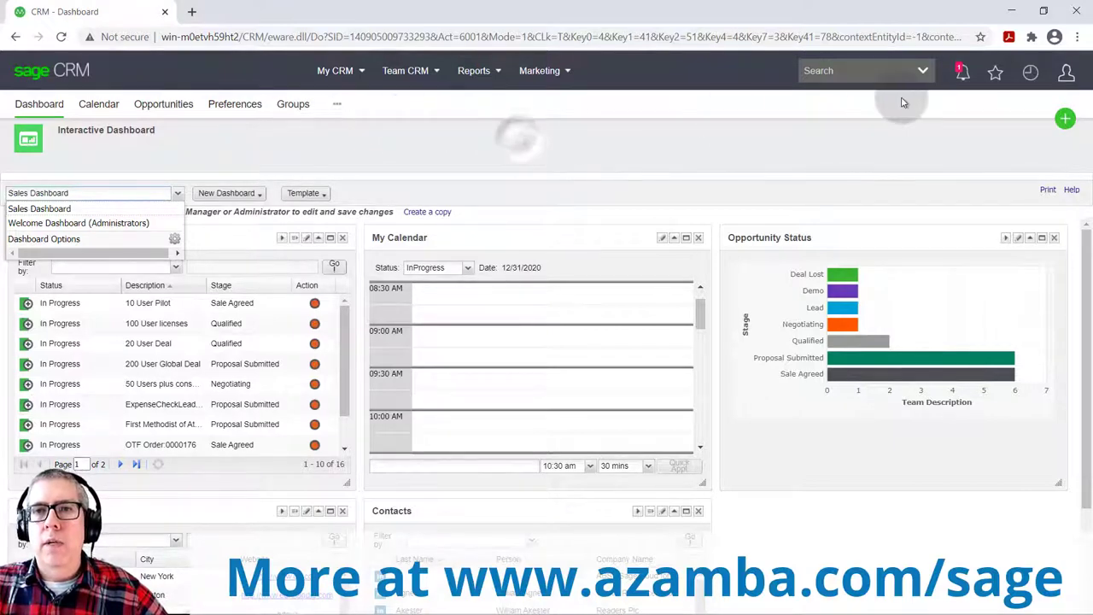
left_click(923, 72)
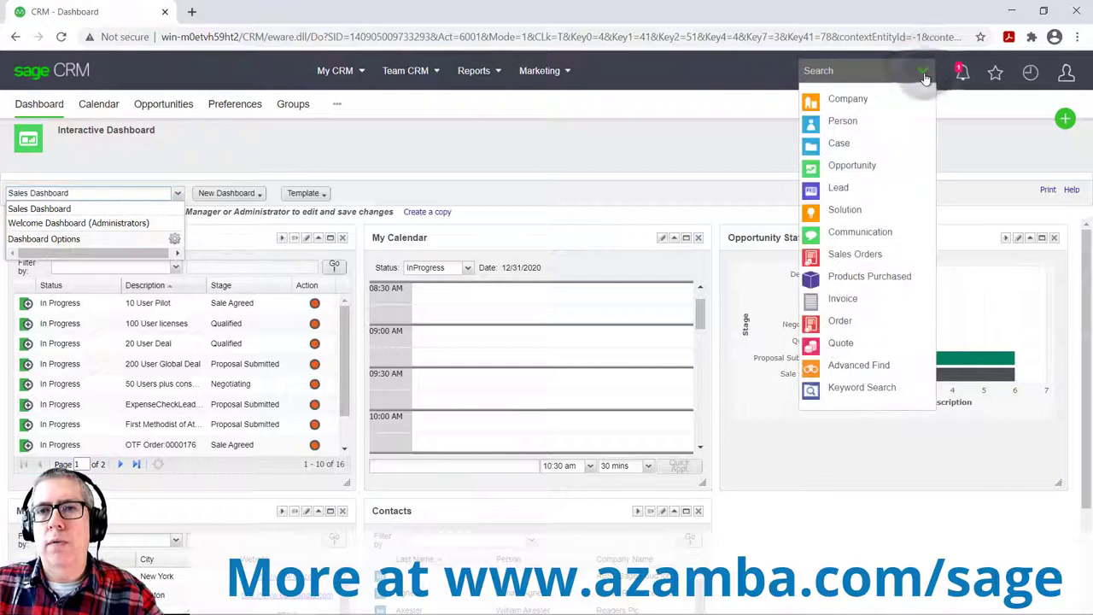
Run a cleared company search for 'design' and open Design Right Inc. from the 2 matches.
left_click(861, 100)
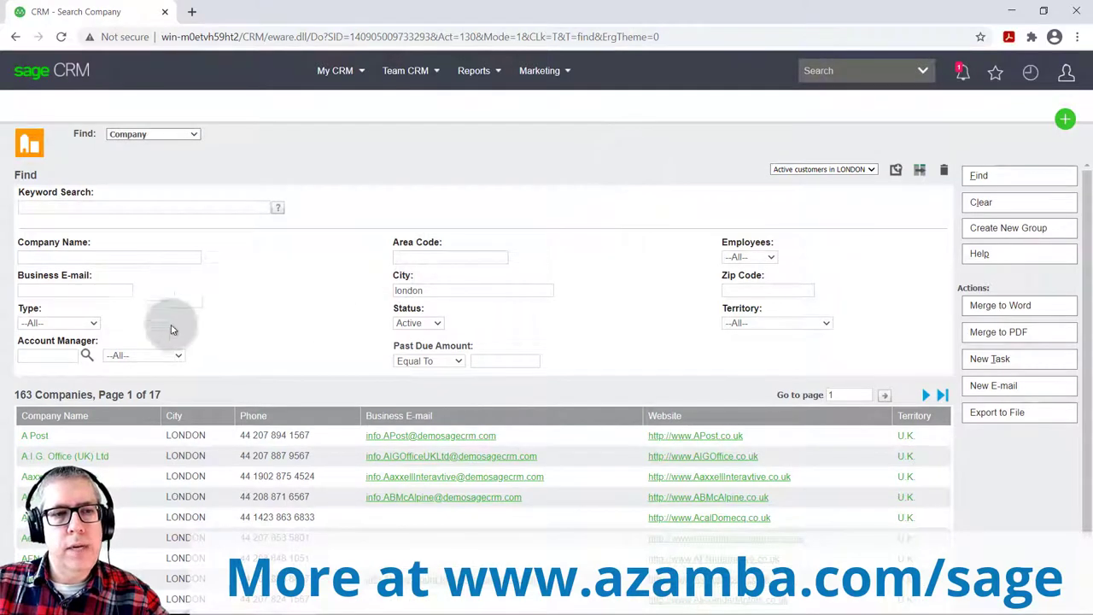
scroll(219, 394, "down", 1)
scroll(128, 252, "up", 1)
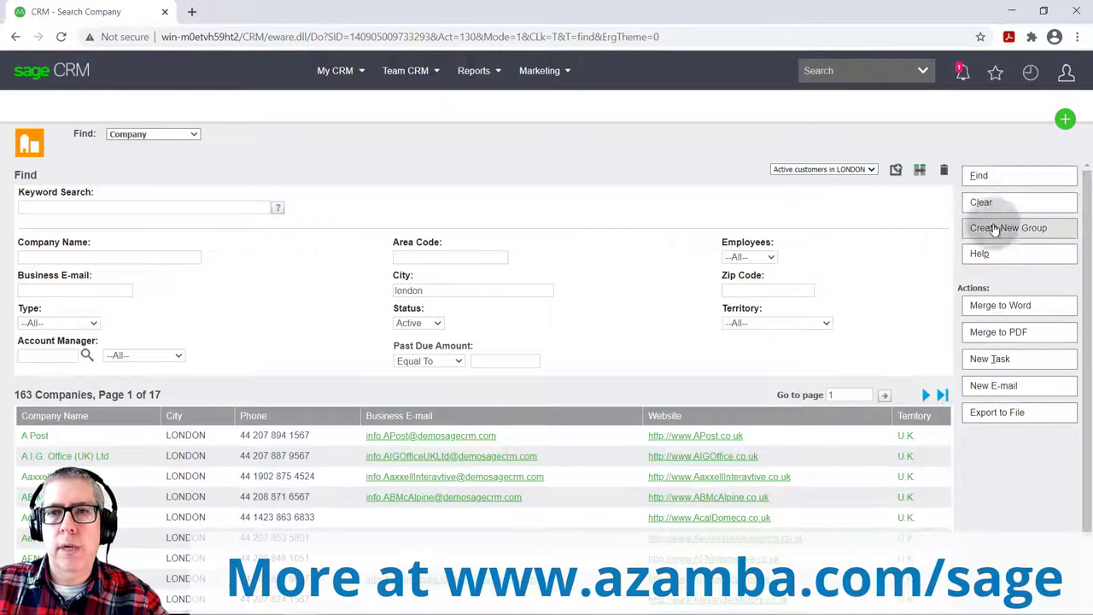
left_click(990, 202)
left_click(105, 257)
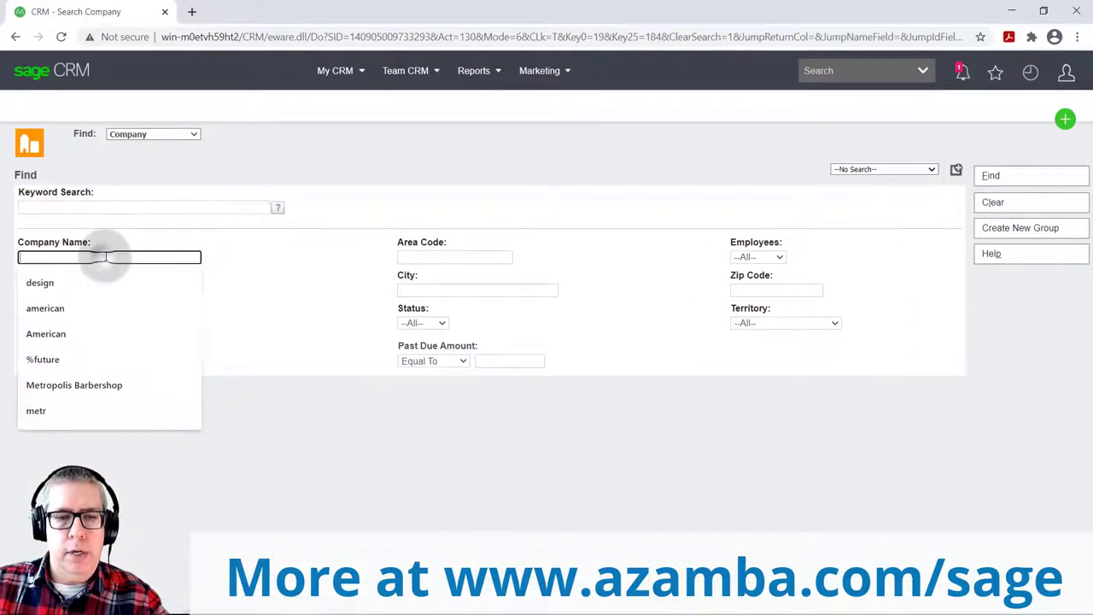
type("design")
key("Return")
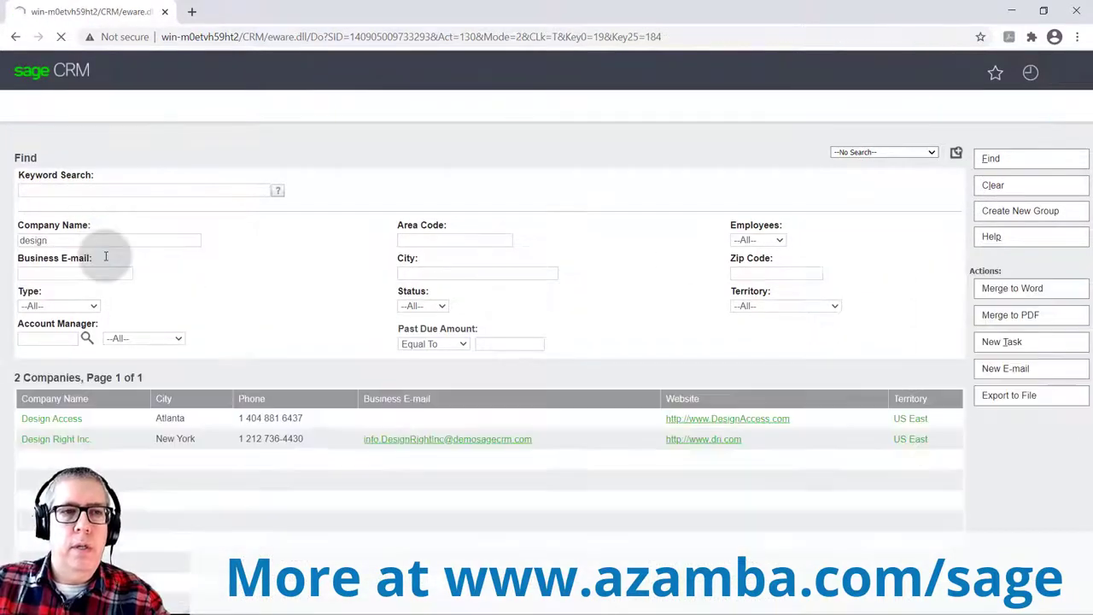
left_click(56, 457)
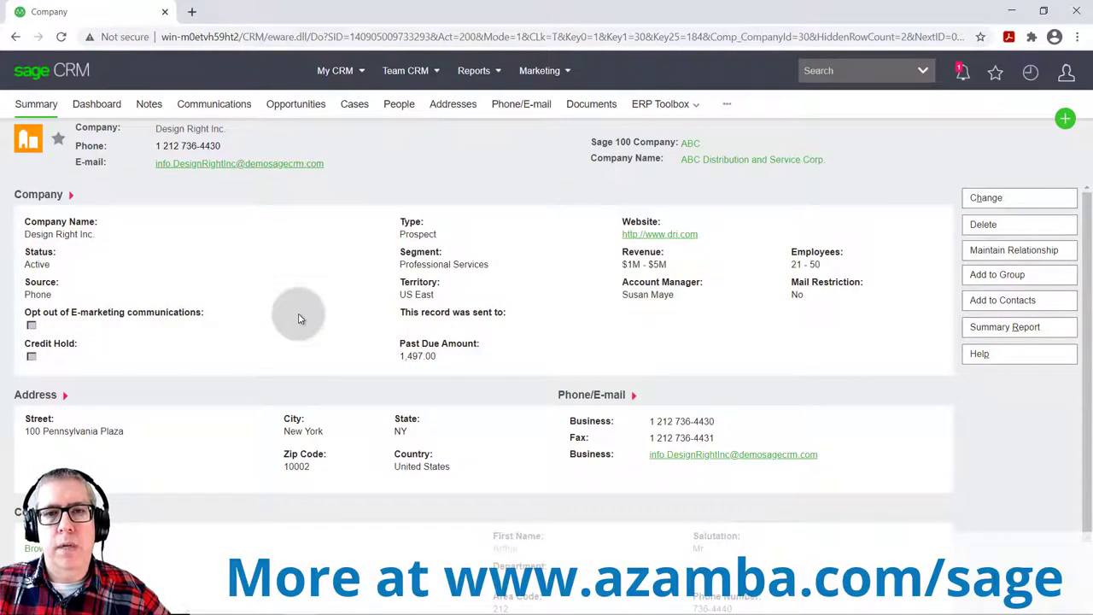
Point out Design Right Inc.'s Prospect type, then view its 11 pending communications.
double_click(419, 233)
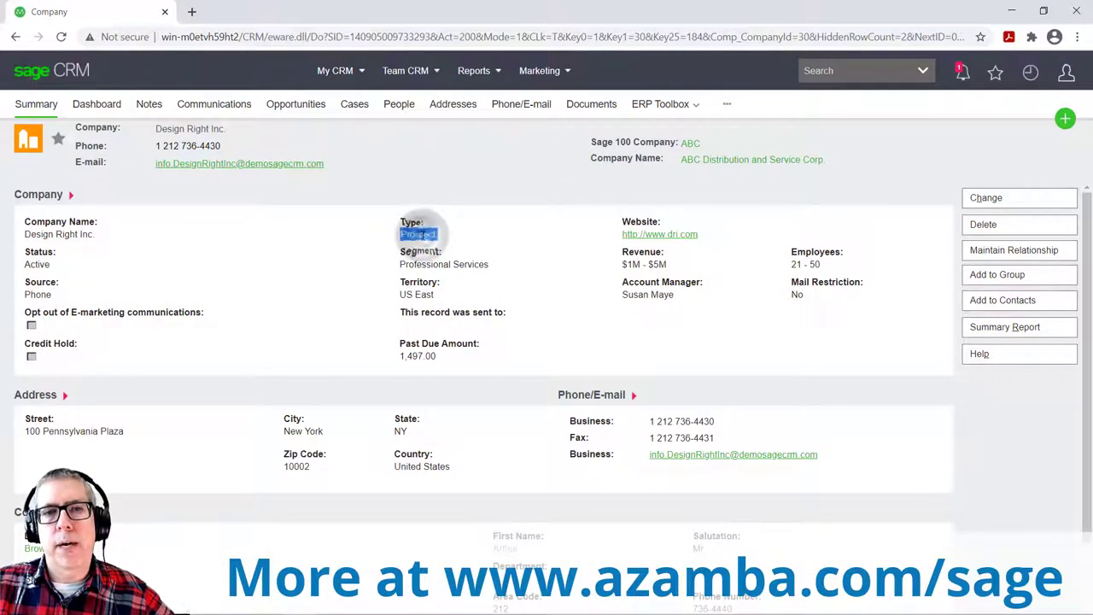
left_click(338, 254)
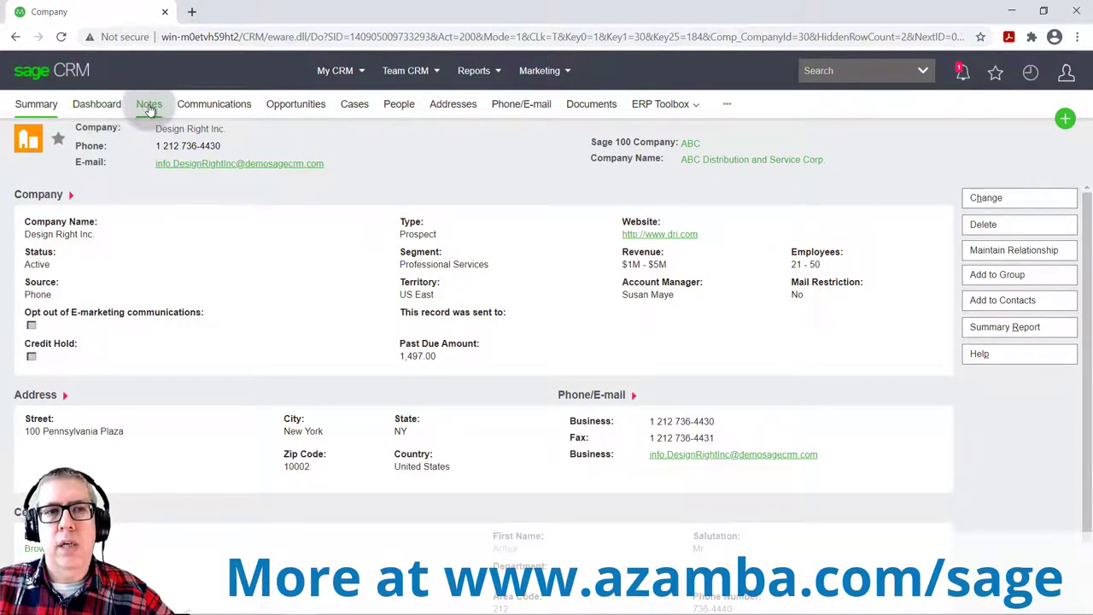
left_click(229, 106)
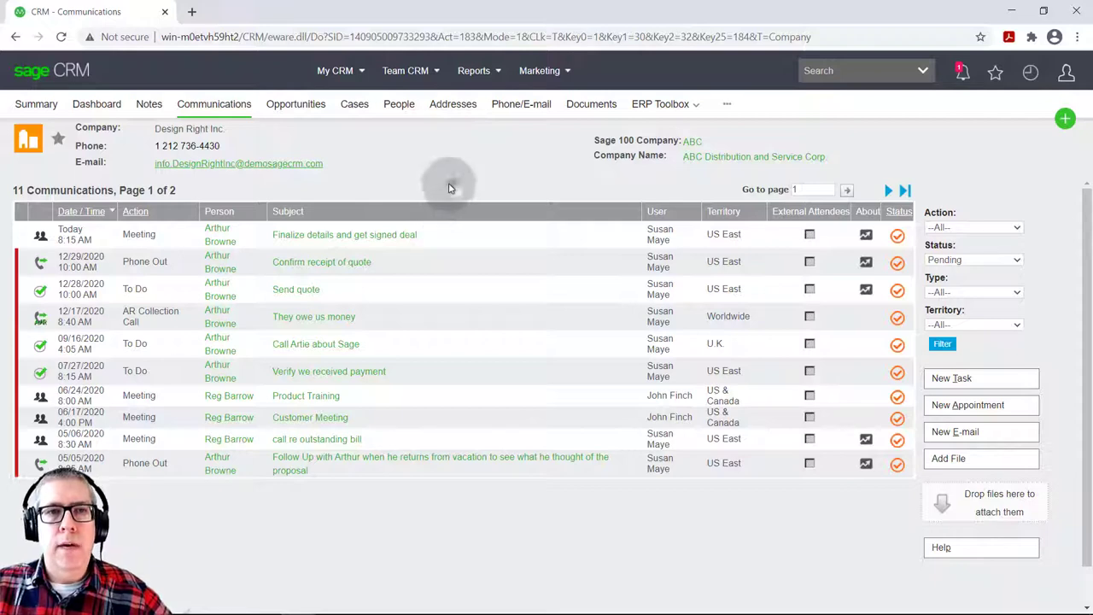
Filter Design Right Inc.'s opportunities by Lost status, then back to In Progress, showing three.
left_click(304, 116)
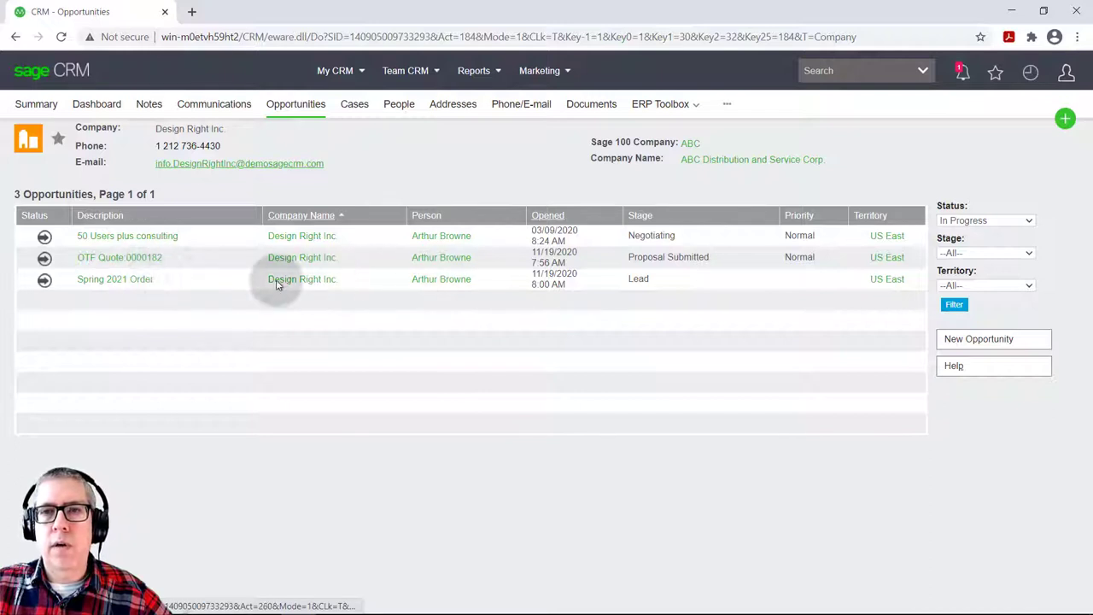
left_click(982, 222)
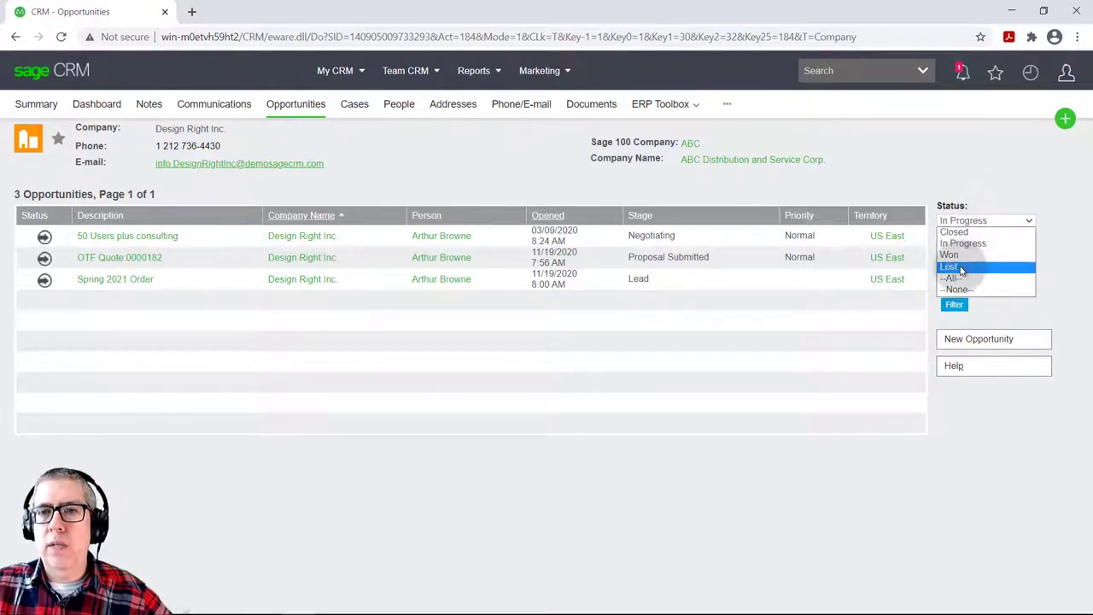
left_click(949, 266)
left_click(954, 308)
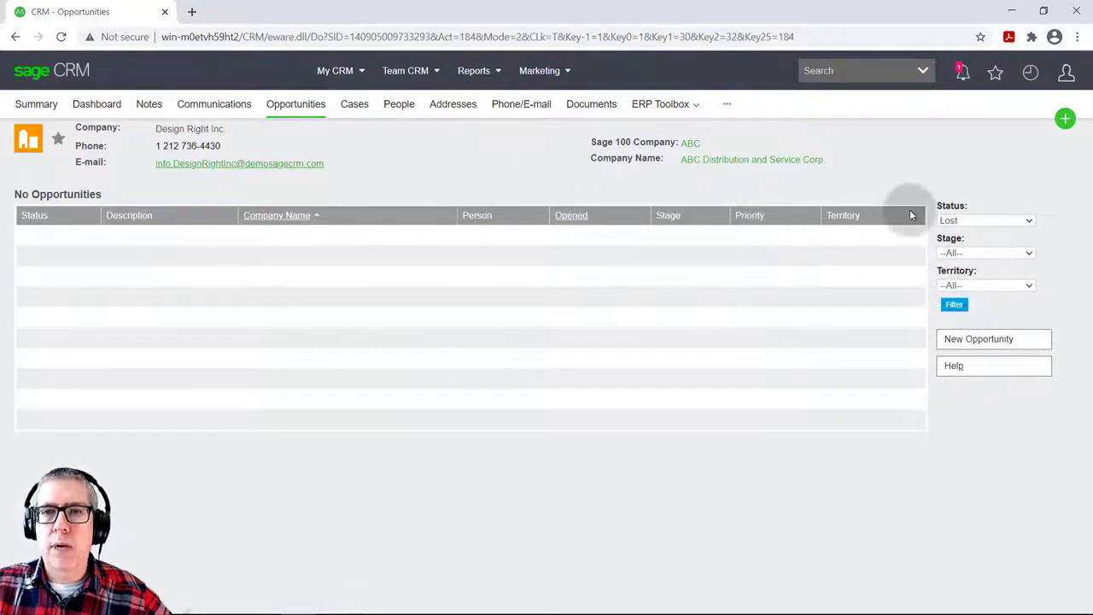
left_click(976, 222)
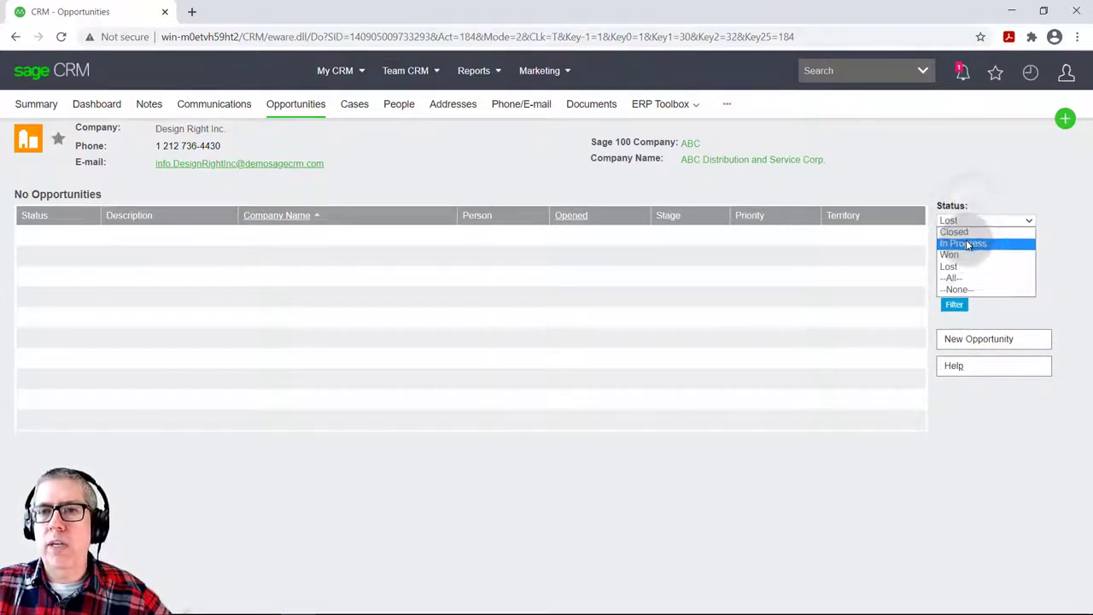
left_click(968, 245)
left_click(953, 305)
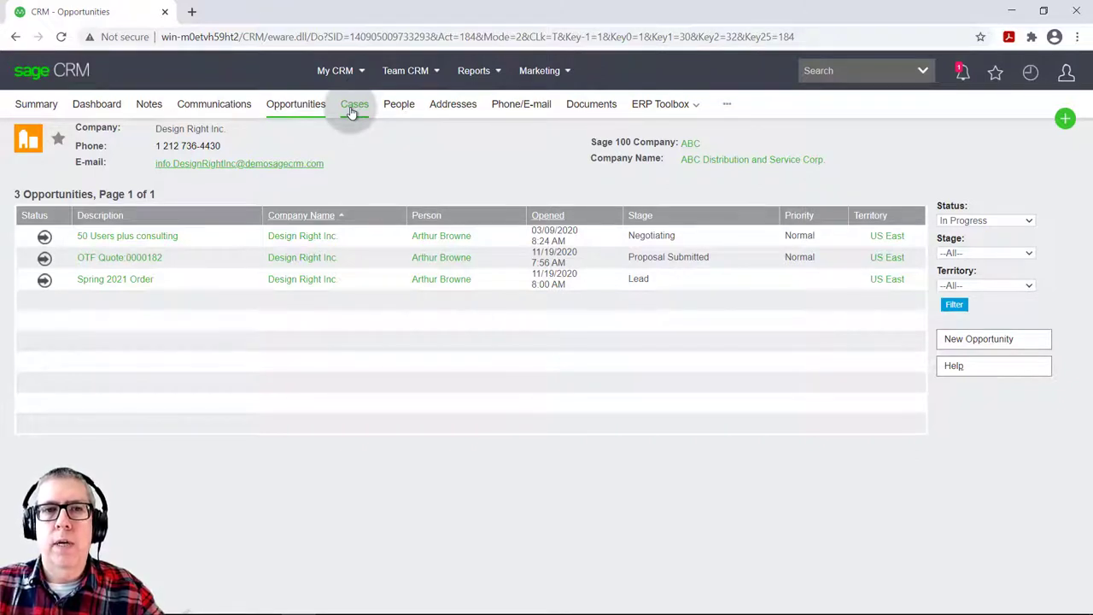
View Design Right Inc.'s People list, then go back to its Summary tab.
left_click(392, 108)
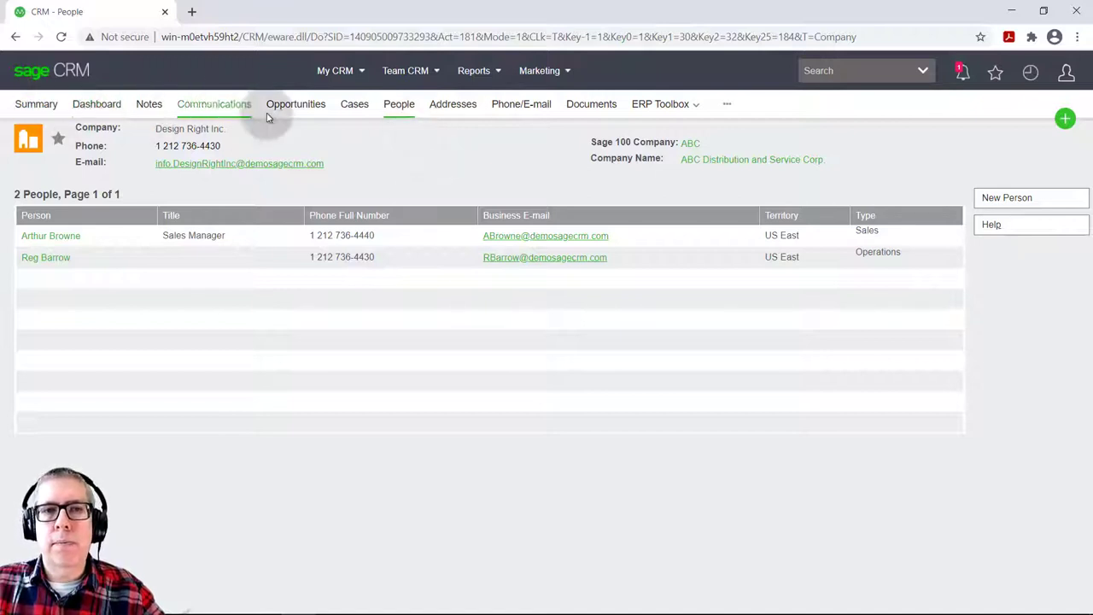
left_click(36, 104)
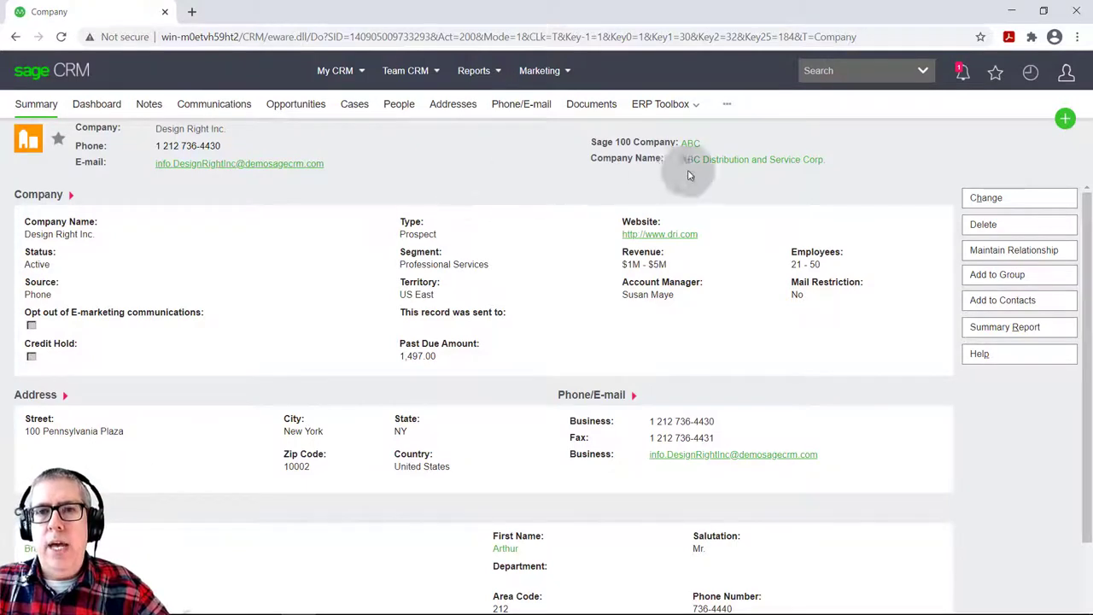
Start a New Person with last name Smith and submit the names to the duplicate check.
left_click(1064, 120)
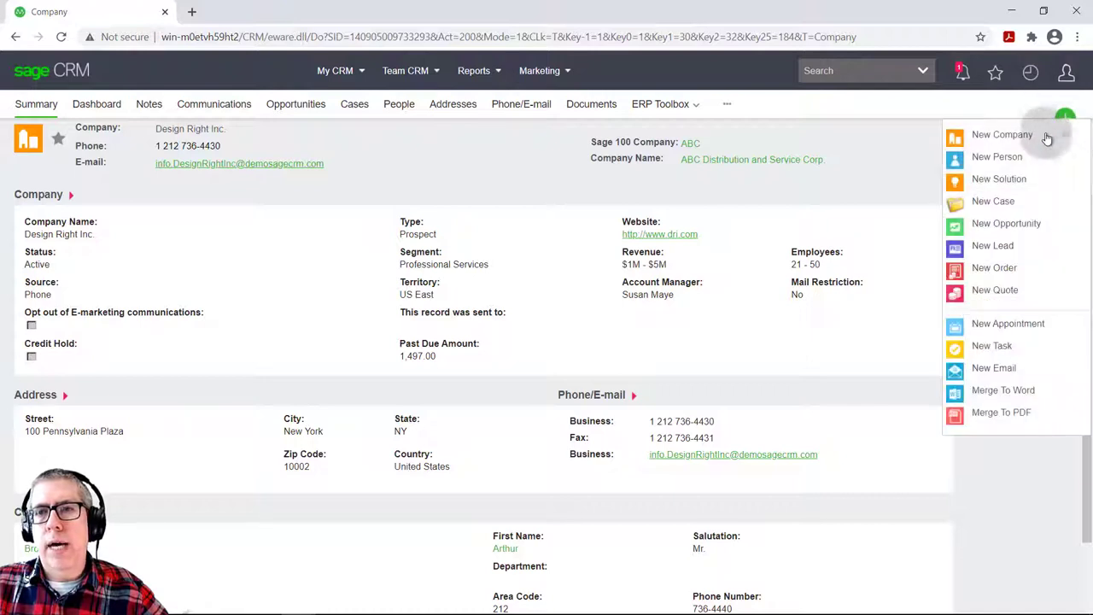
left_click(996, 158)
left_click(103, 210)
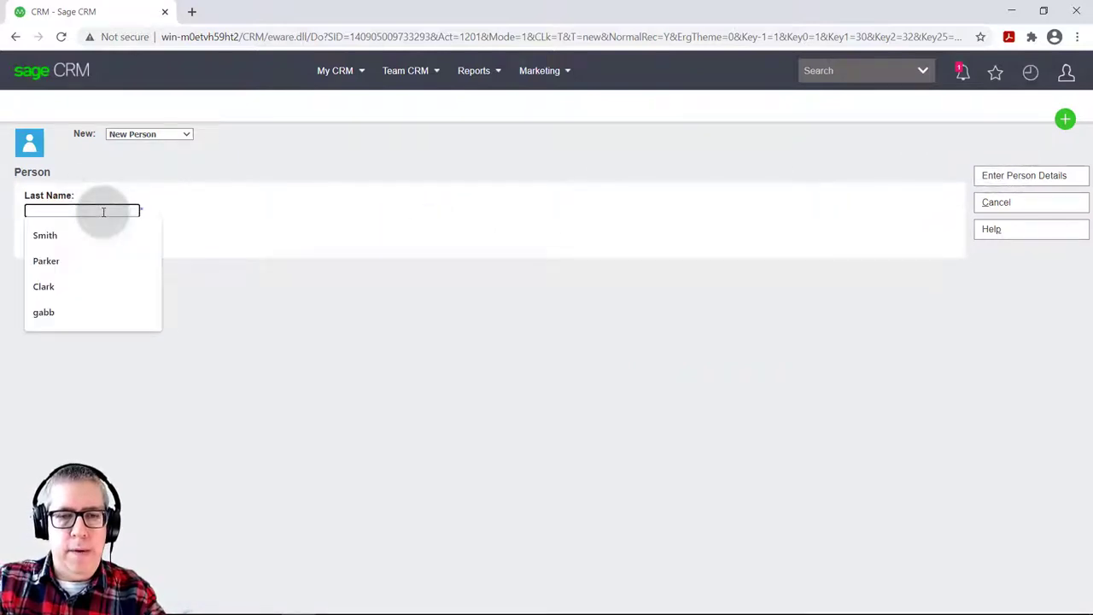
type("Smith")
key("Tab")
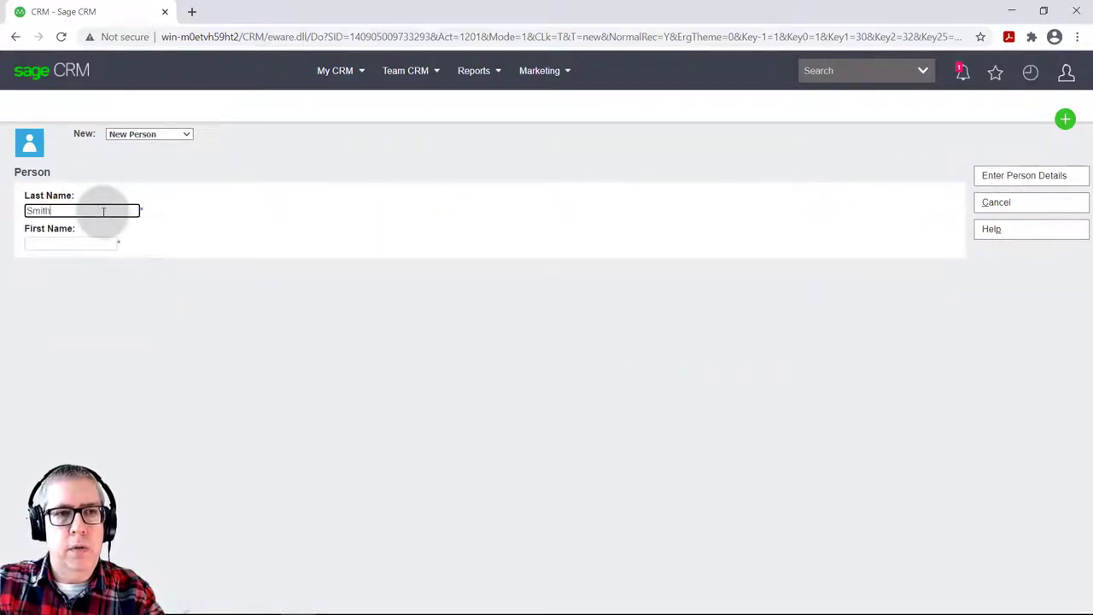
key("Tab")
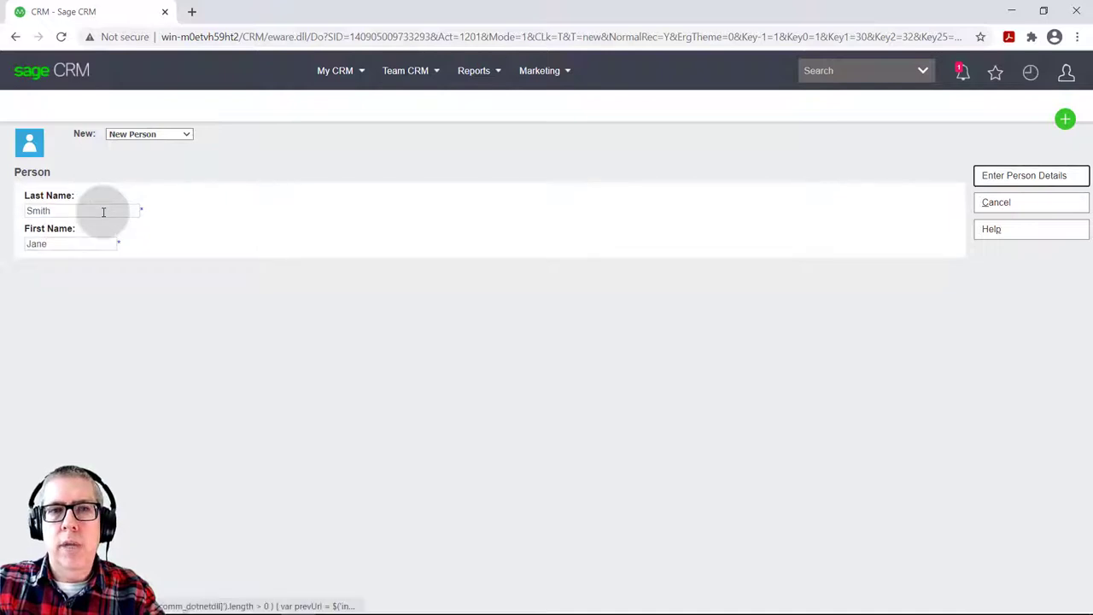
key("Return")
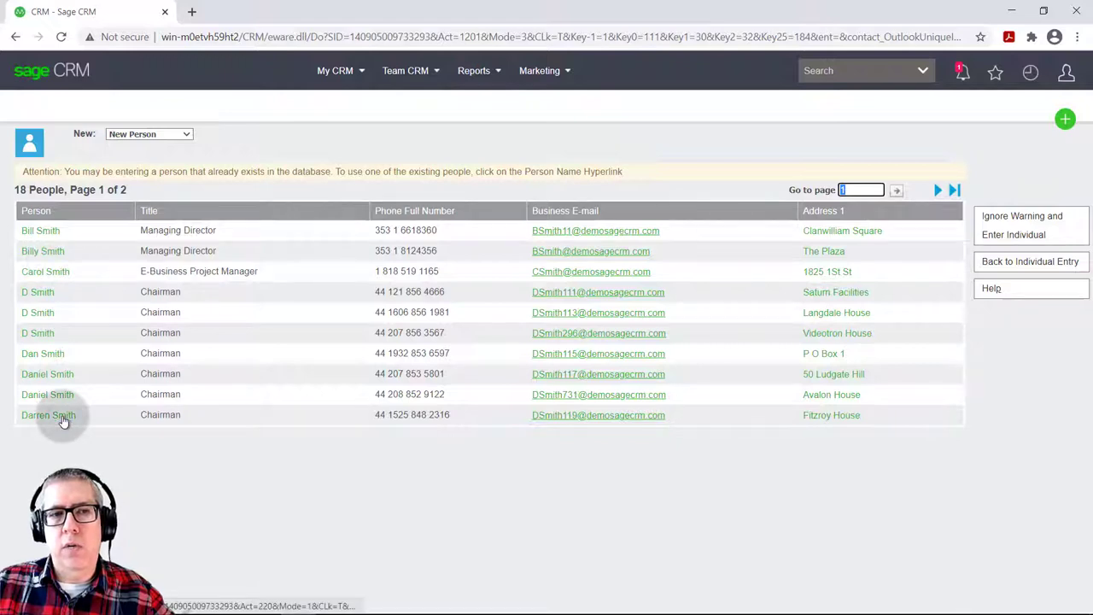
Proceed past the duplicates, add a mobile number, and save the new Smith person record.
left_click(1015, 235)
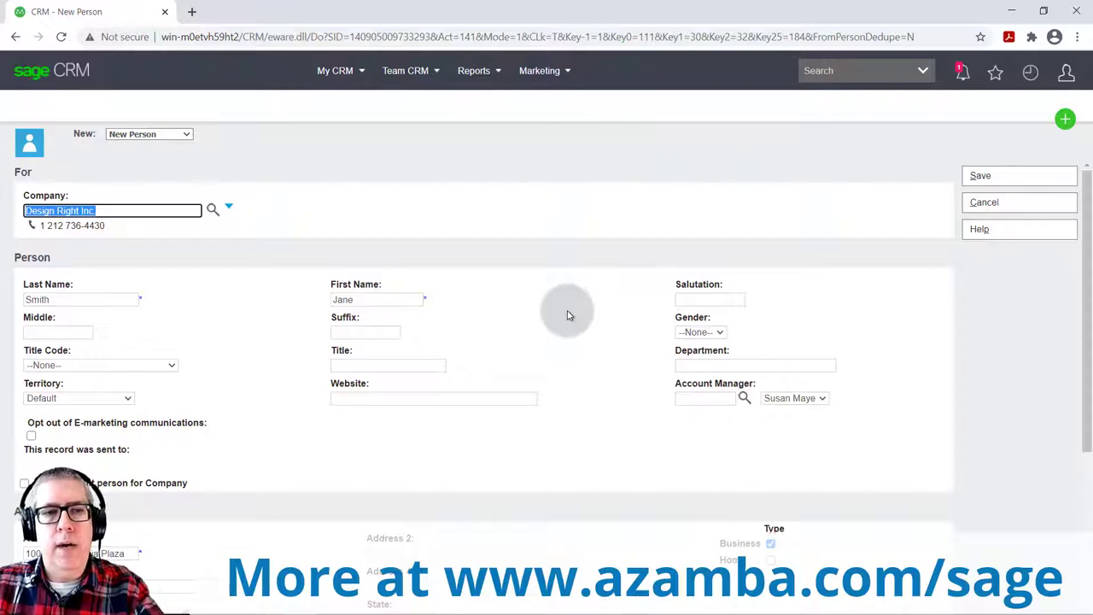
scroll(568, 314, "down", 3)
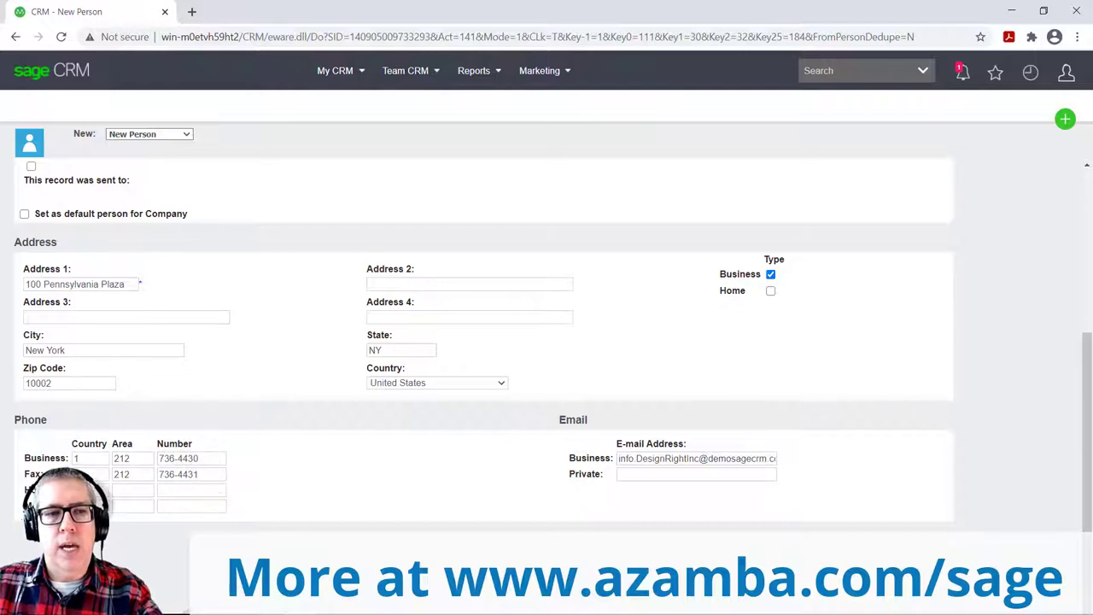
left_click(153, 514)
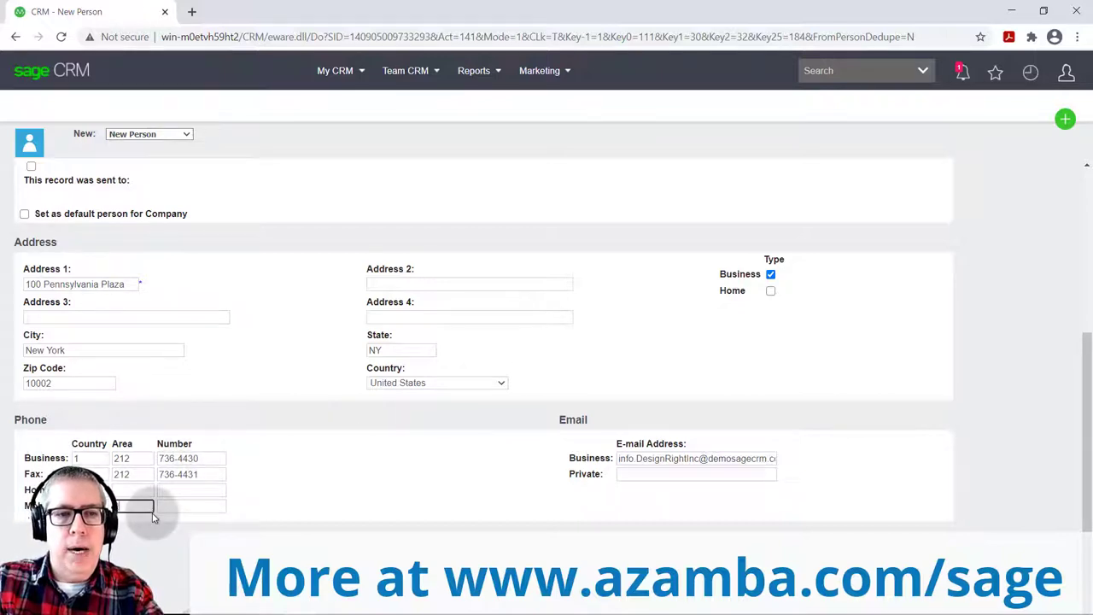
key("Tab")
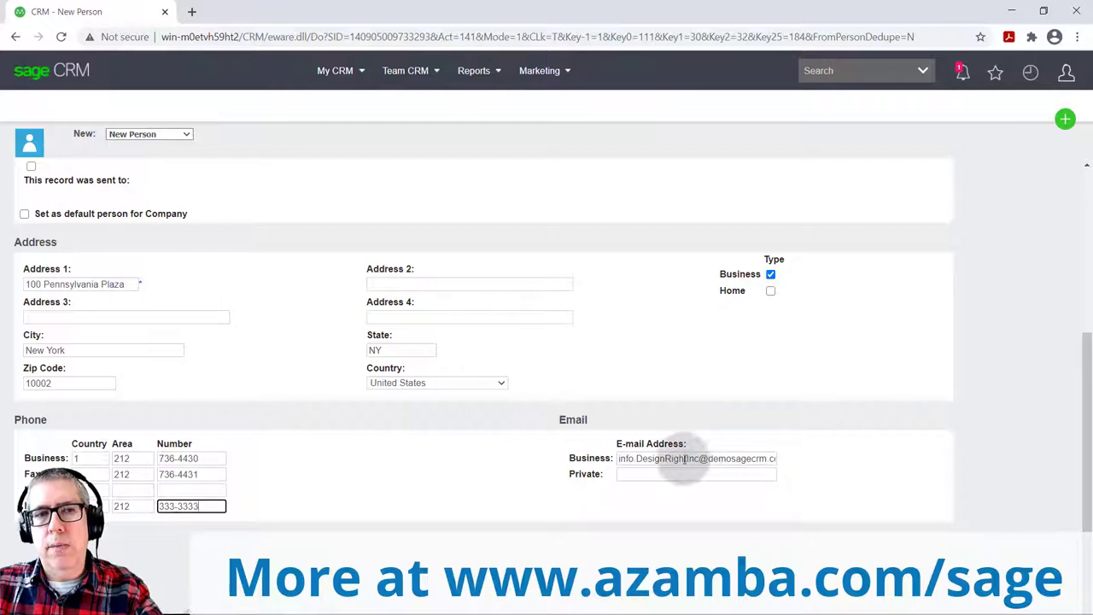
scroll(889, 448, "up", 3)
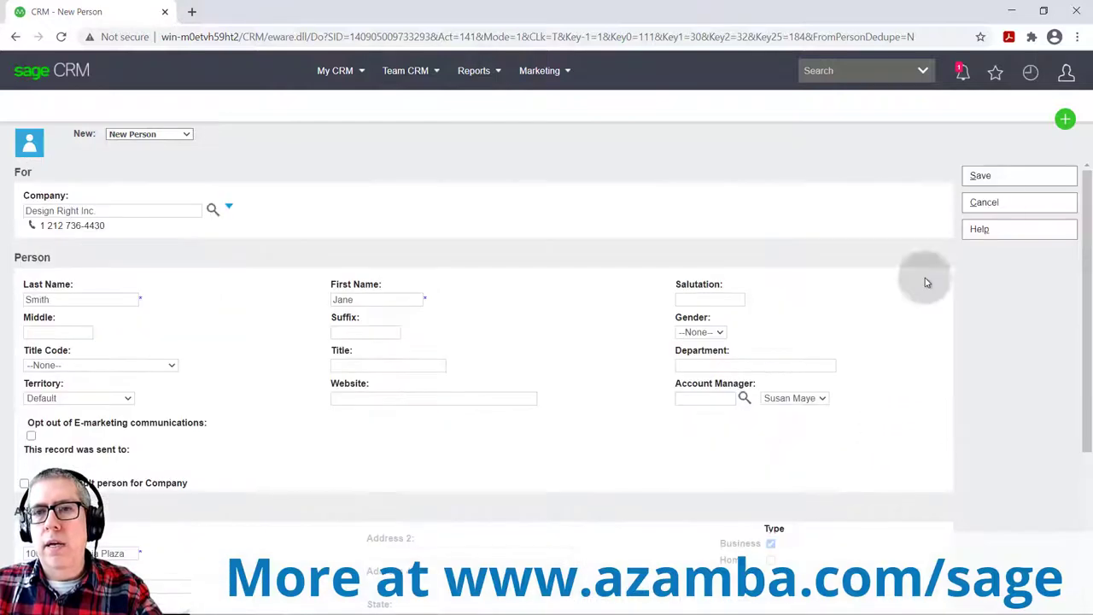
left_click(986, 176)
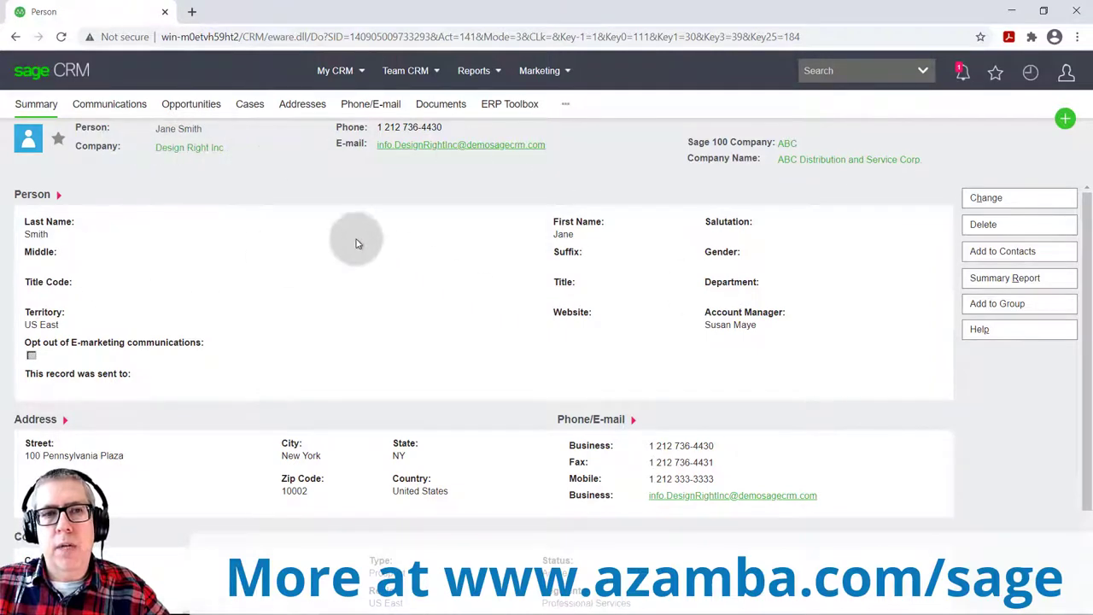
Return to Design Right Inc., check its People, then open '50 Users plus consulting' from Opportunities.
left_click(195, 150)
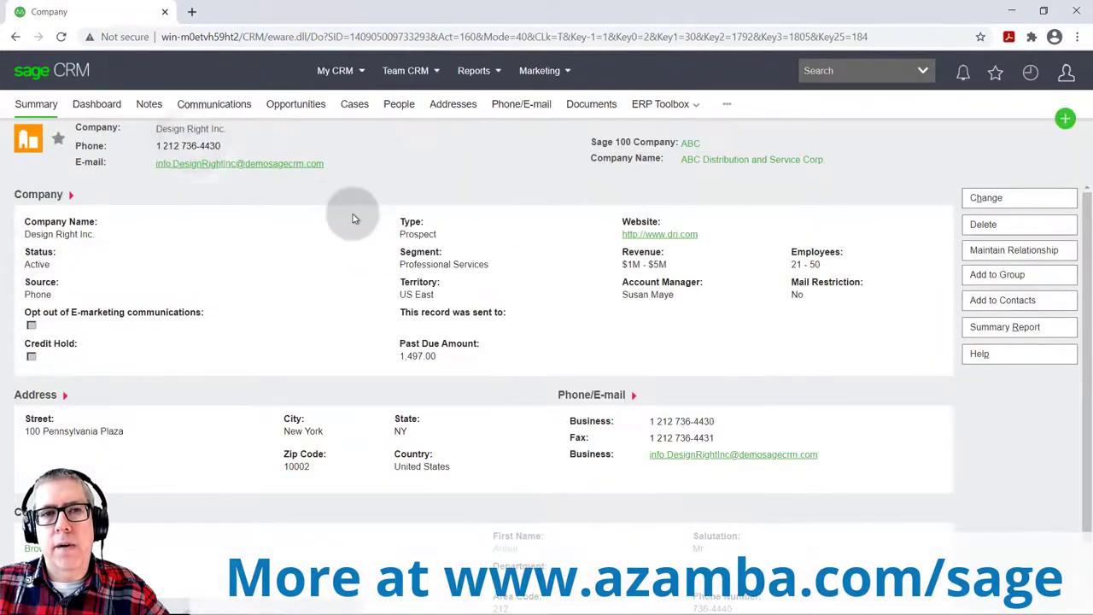
left_click(398, 104)
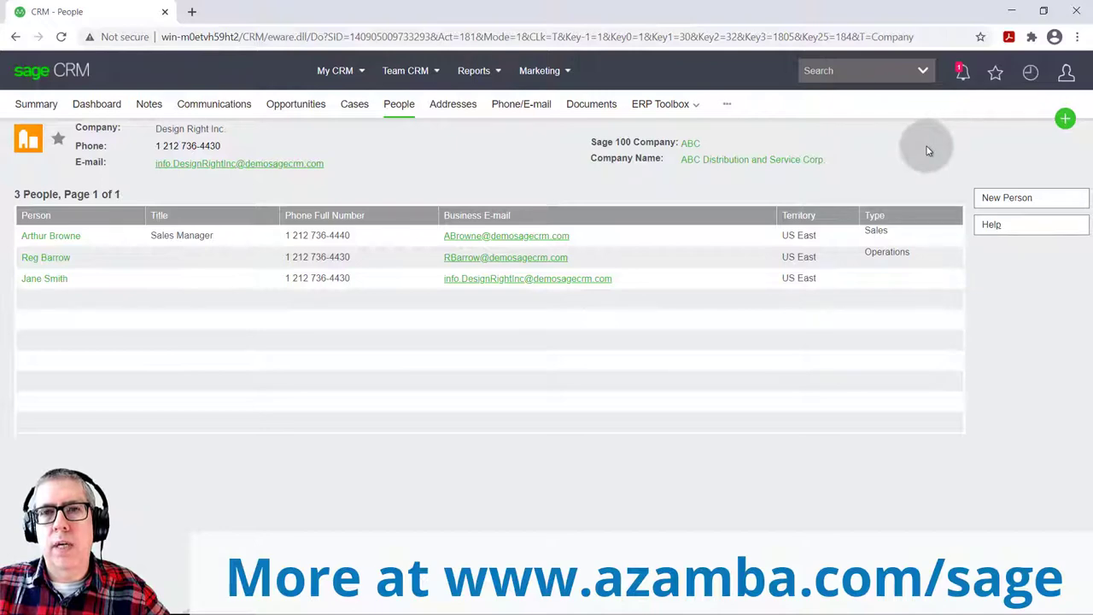
left_click(1065, 121)
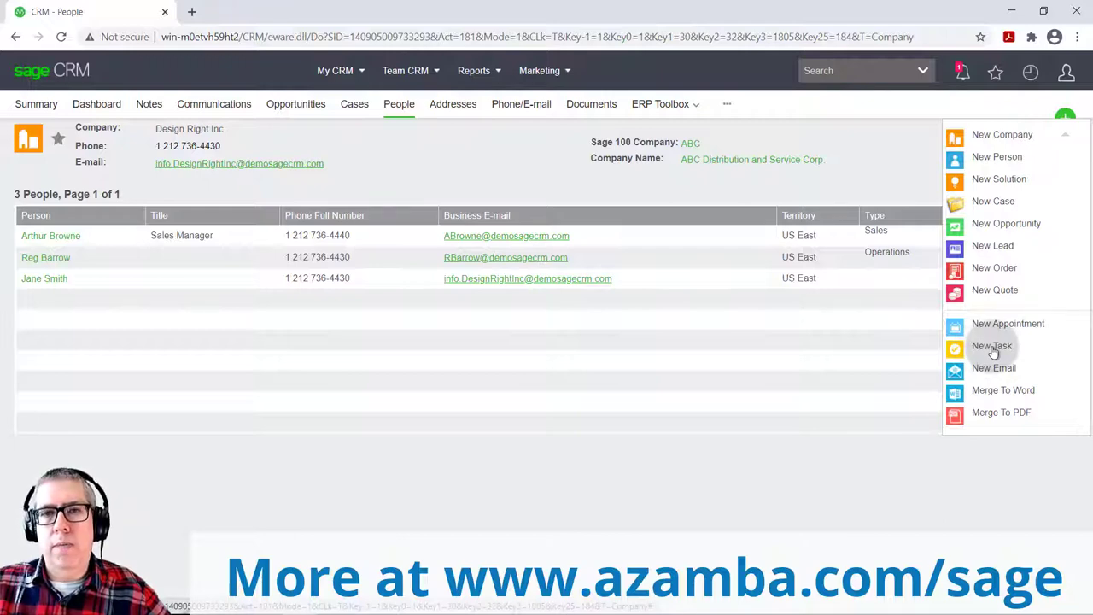
left_click(769, 375)
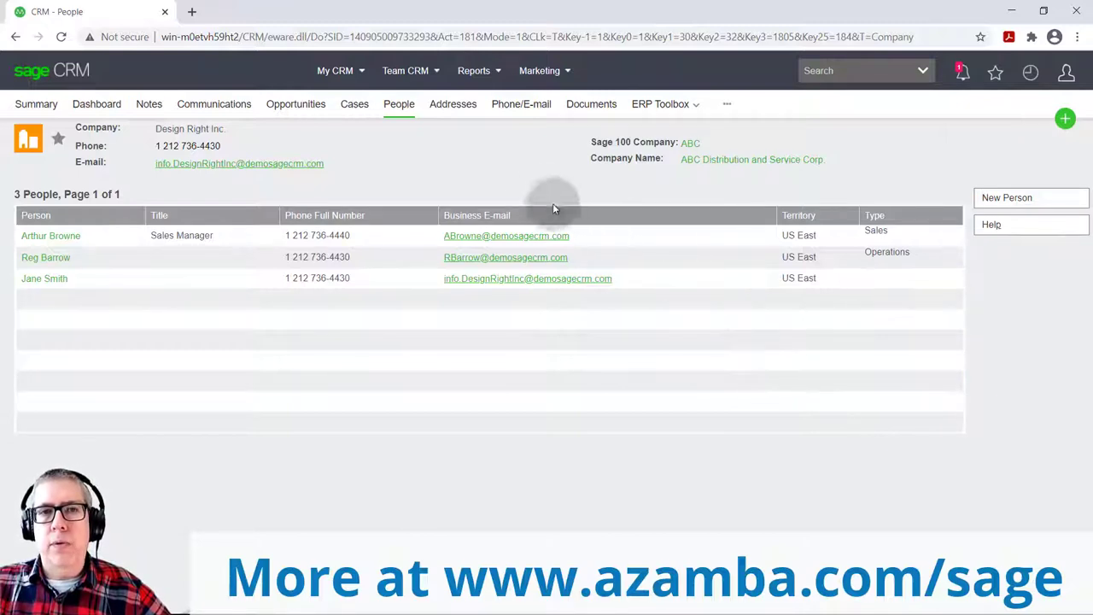
left_click(300, 107)
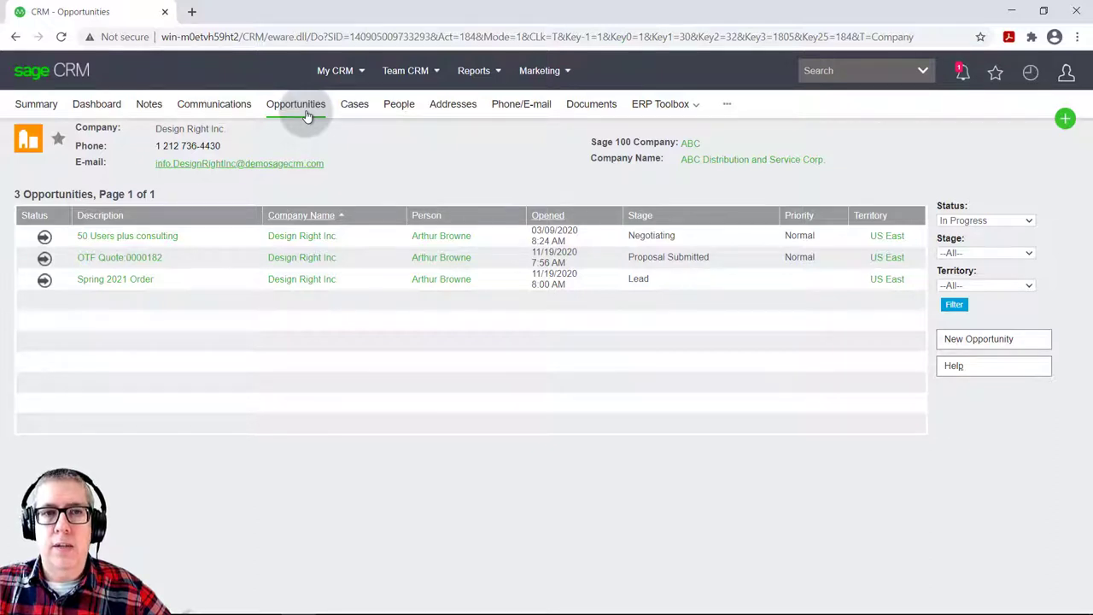
left_click(128, 239)
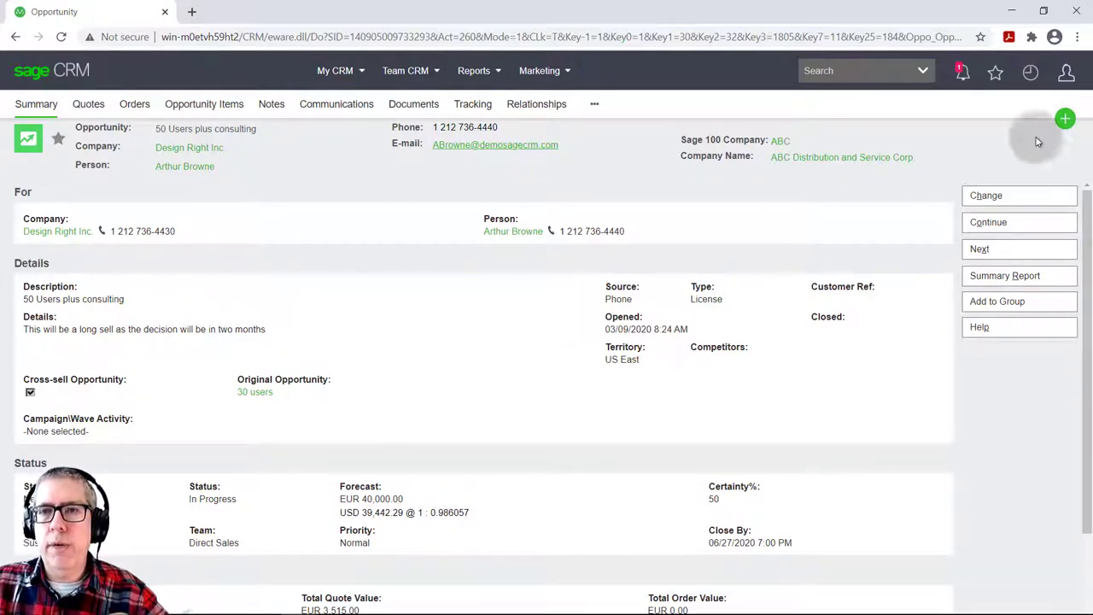
Open the Change Opportunity Details form for '50 Users plus consulting'.
left_click(990, 196)
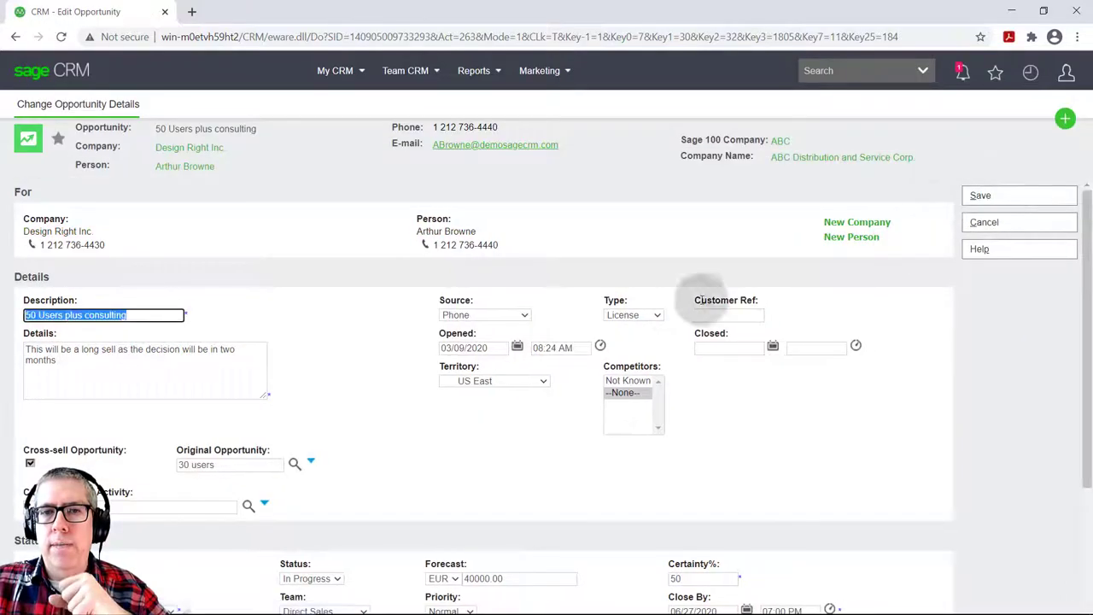
Leave the opportunity Type as License and cancel the edit form without saving.
left_click(655, 315)
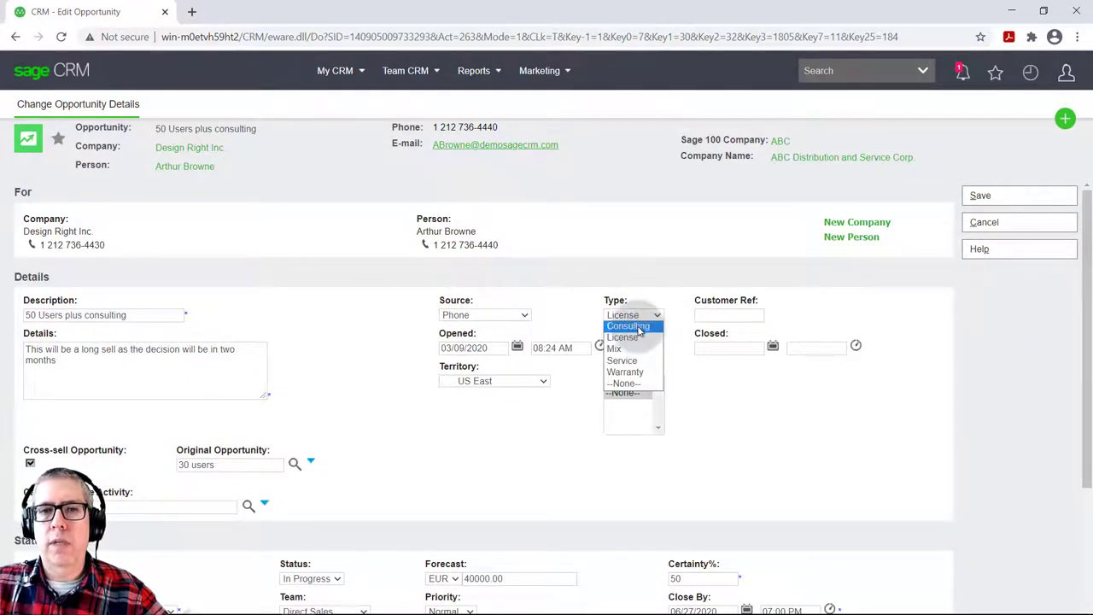
left_click(666, 290)
left_click(748, 424)
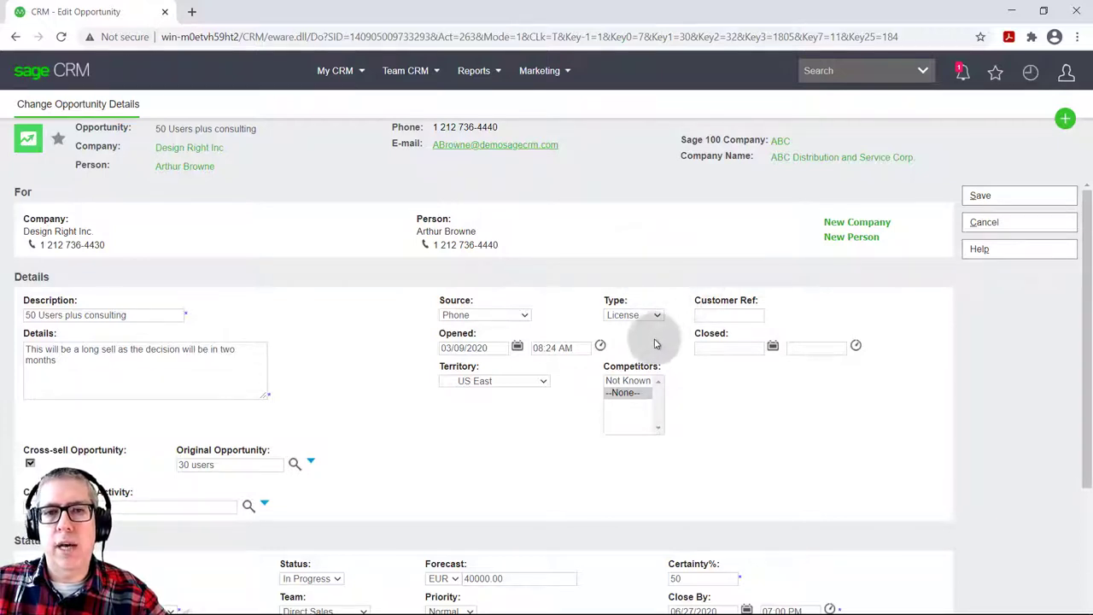
left_click(980, 222)
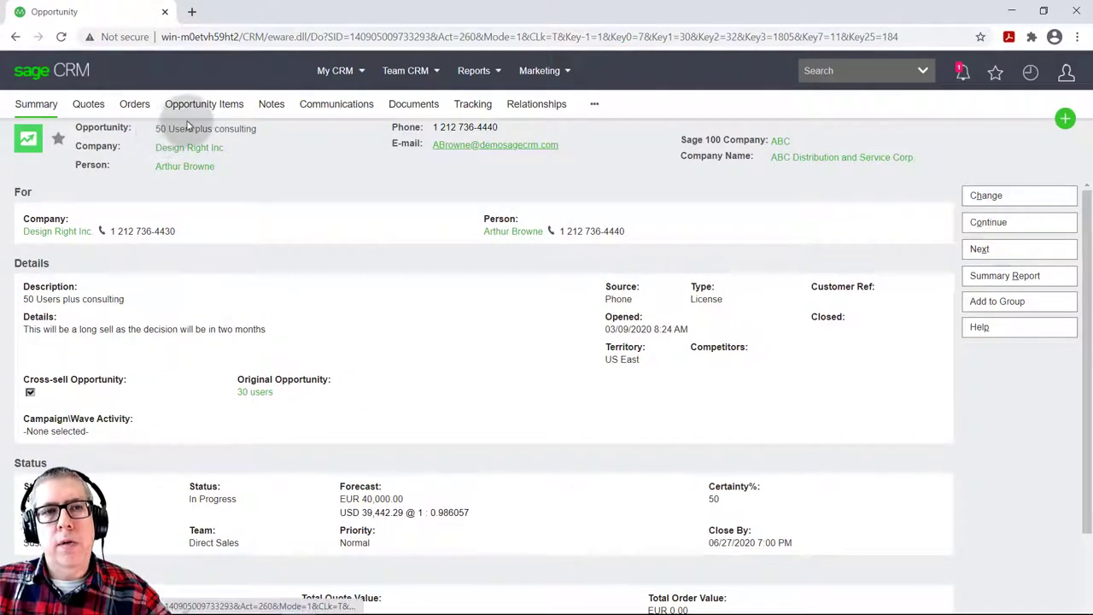
Create a new task with action Phone Out and subject 'Follow up on this - are they a go for January'.
left_click(330, 111)
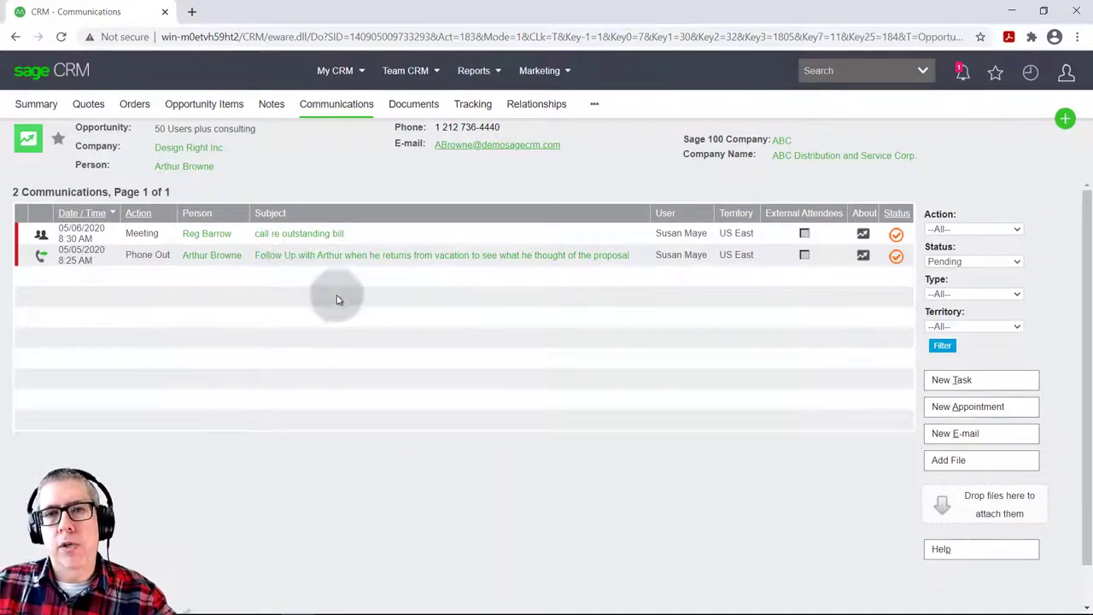
left_click(952, 383)
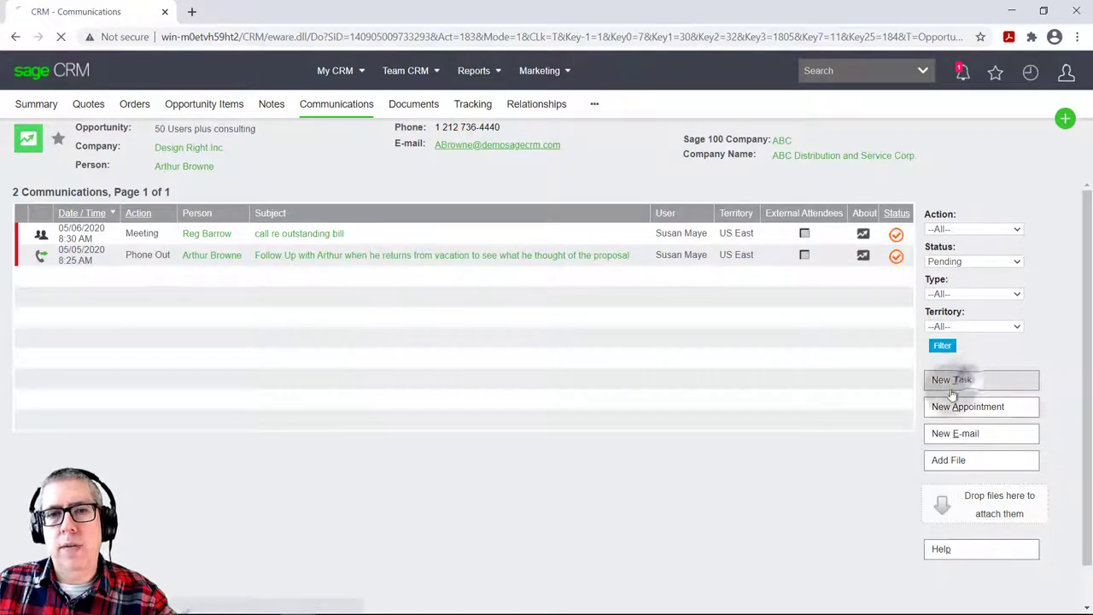
left_click(92, 367)
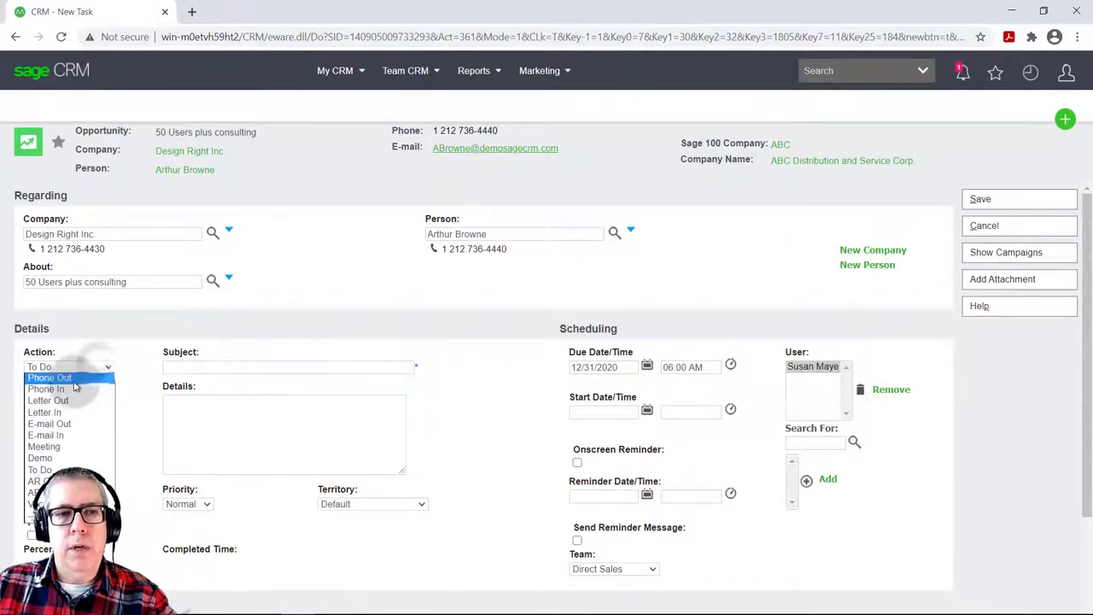
left_click(73, 380)
left_click(261, 368)
type("F")
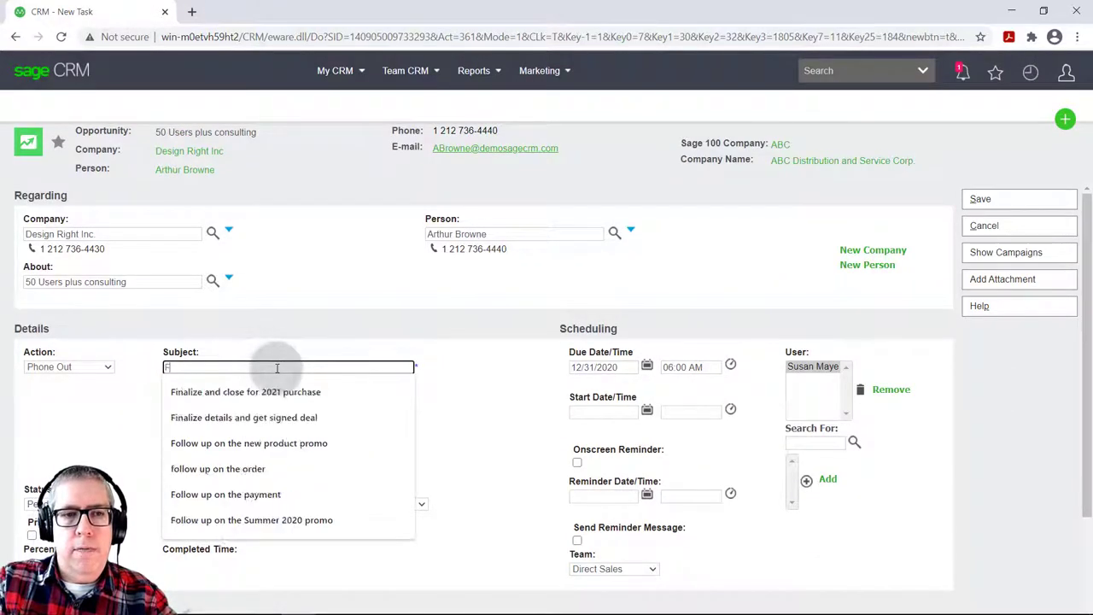
type("ollow up on ")
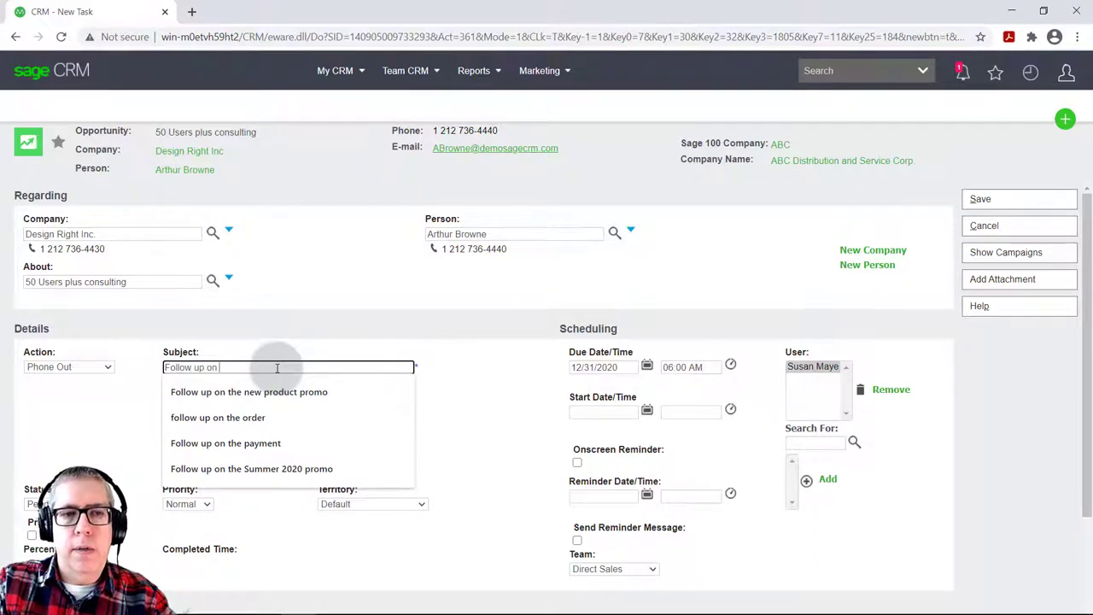
type("this - are they a go for January")
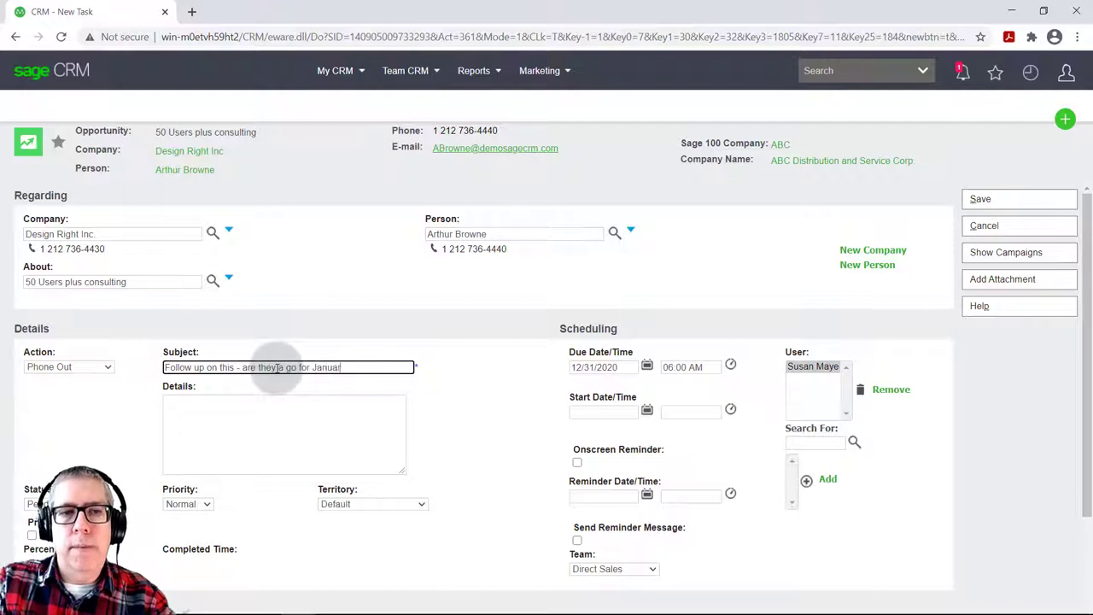
Set the task's due date to January 5, 2021 and save it.
left_click(646, 365)
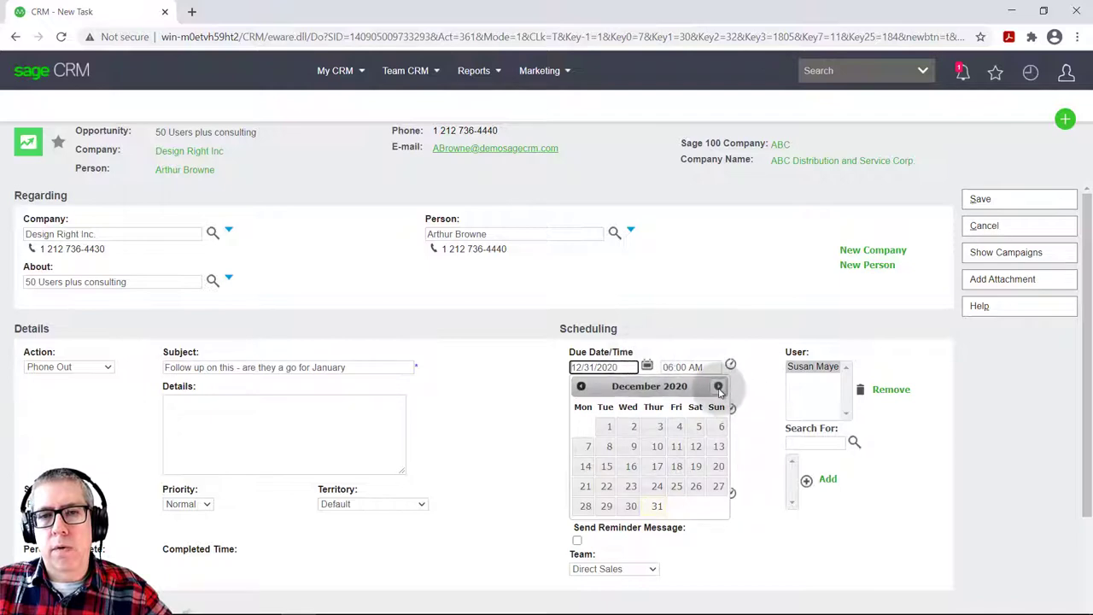
left_click(718, 386)
left_click(610, 448)
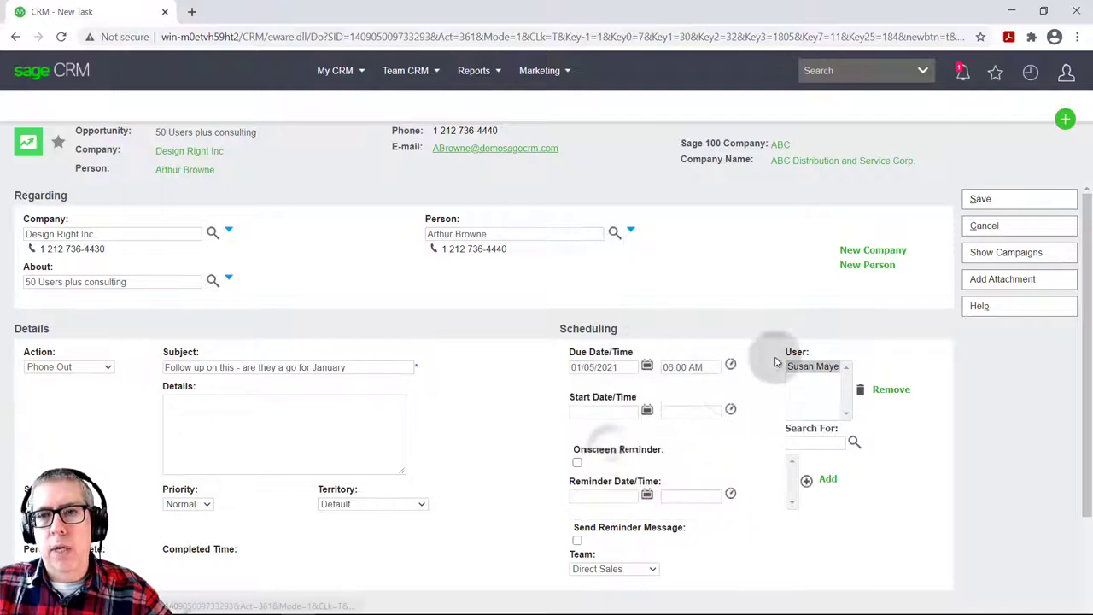
left_click(980, 200)
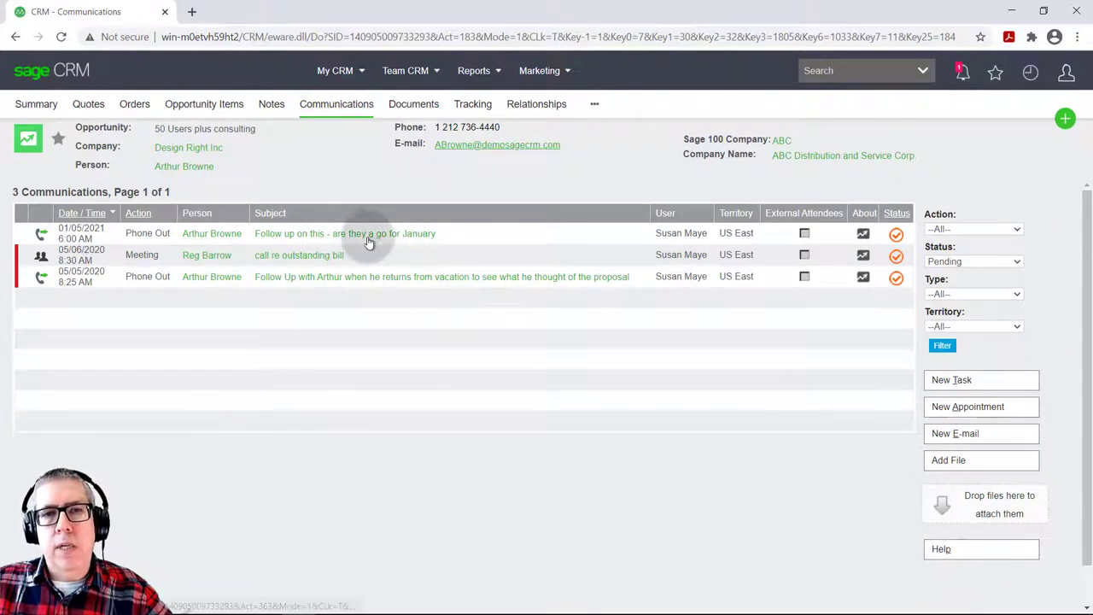
Check the new task in the contact's and Design Right Inc.'s communications, then reopen the opportunity.
left_click(168, 168)
left_click(122, 104)
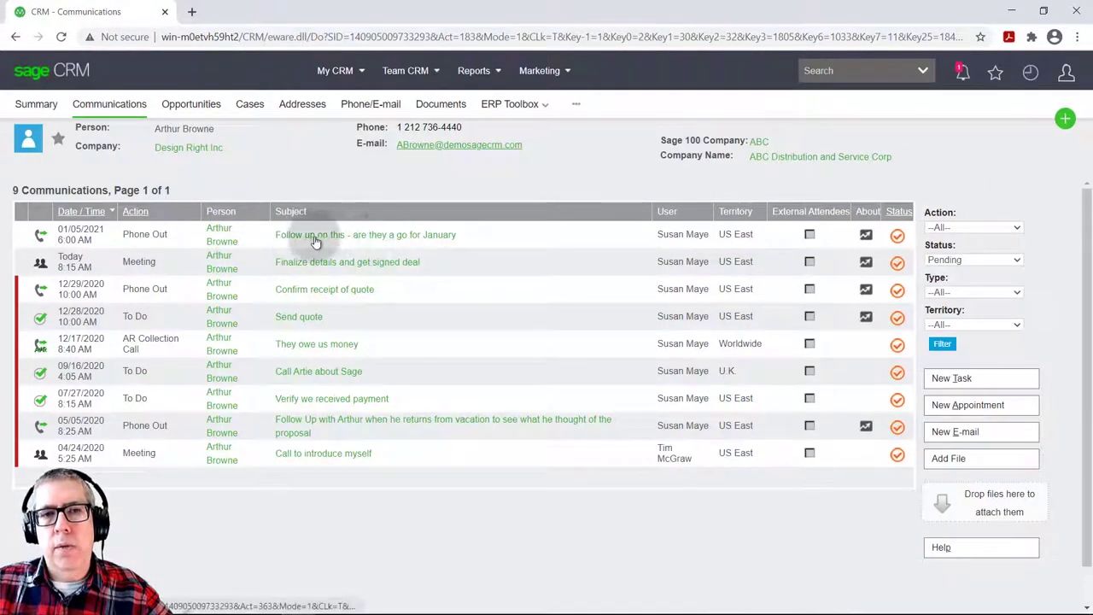
left_click(189, 146)
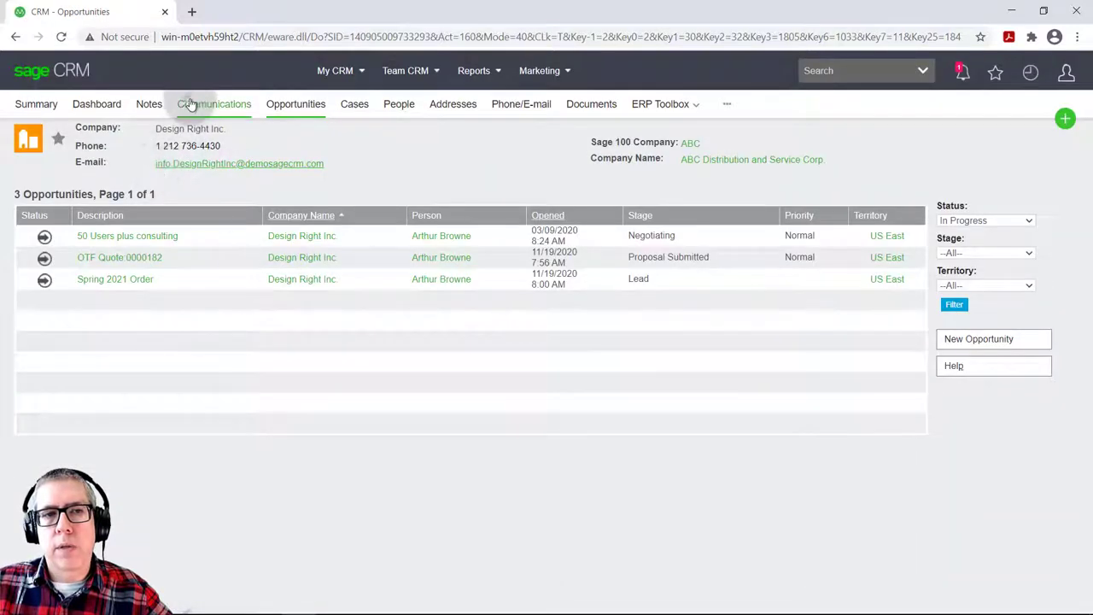
left_click(190, 104)
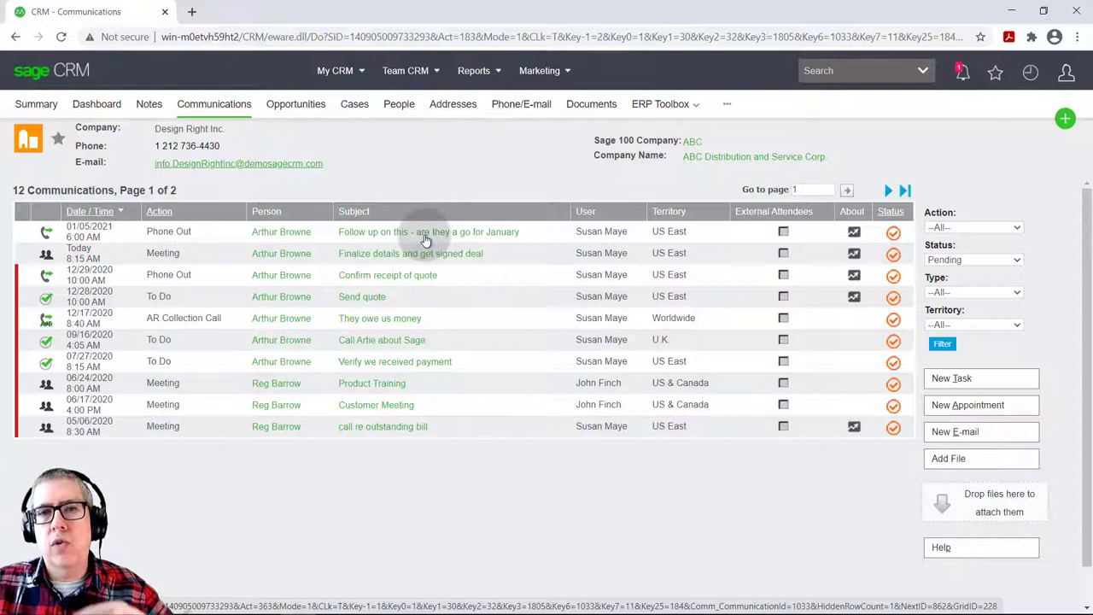
left_click(853, 233)
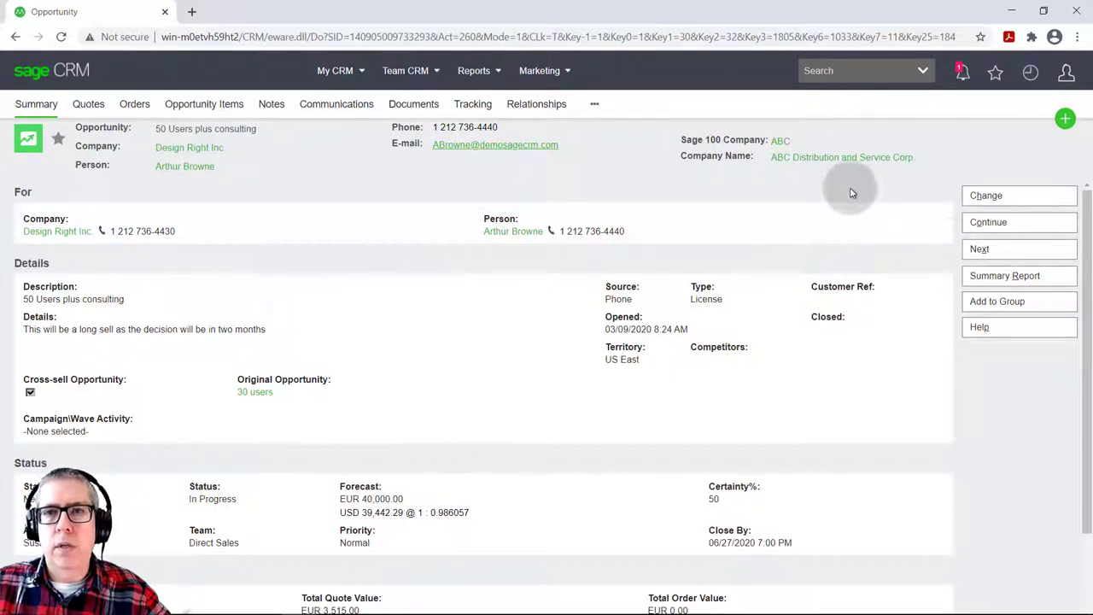
Go to Administration > Advanced Customization > Workflow and open Opportunity Workflow.
left_click(1066, 75)
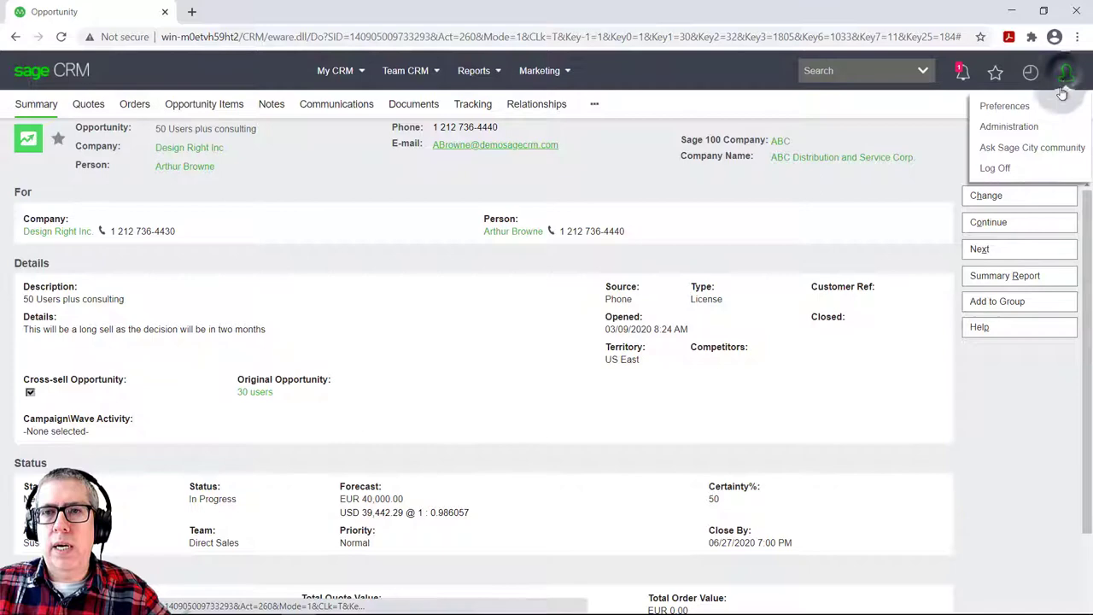
left_click(1012, 127)
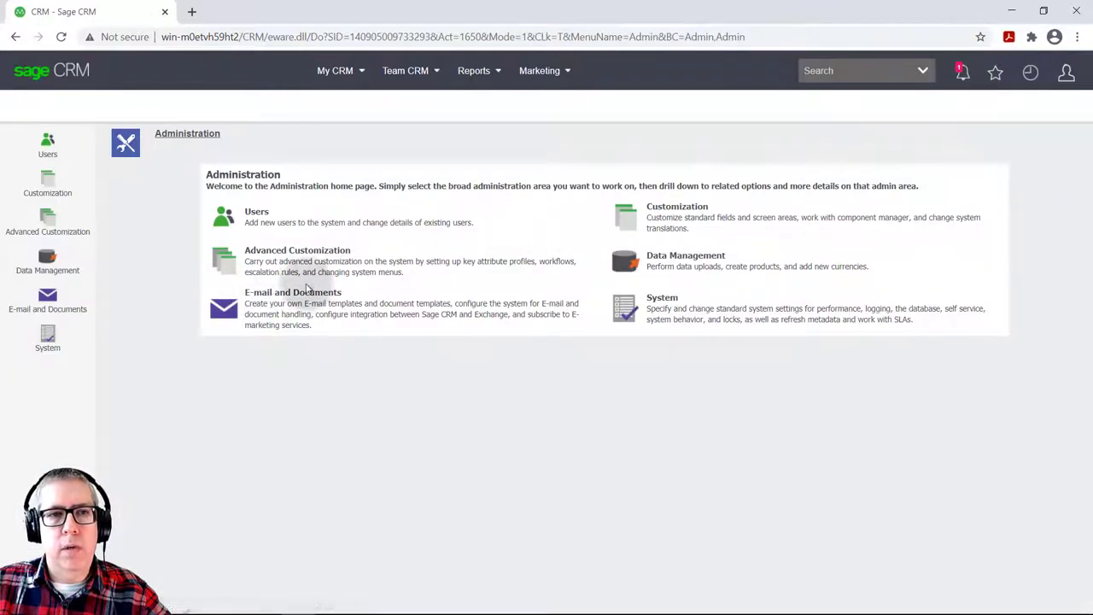
left_click(45, 188)
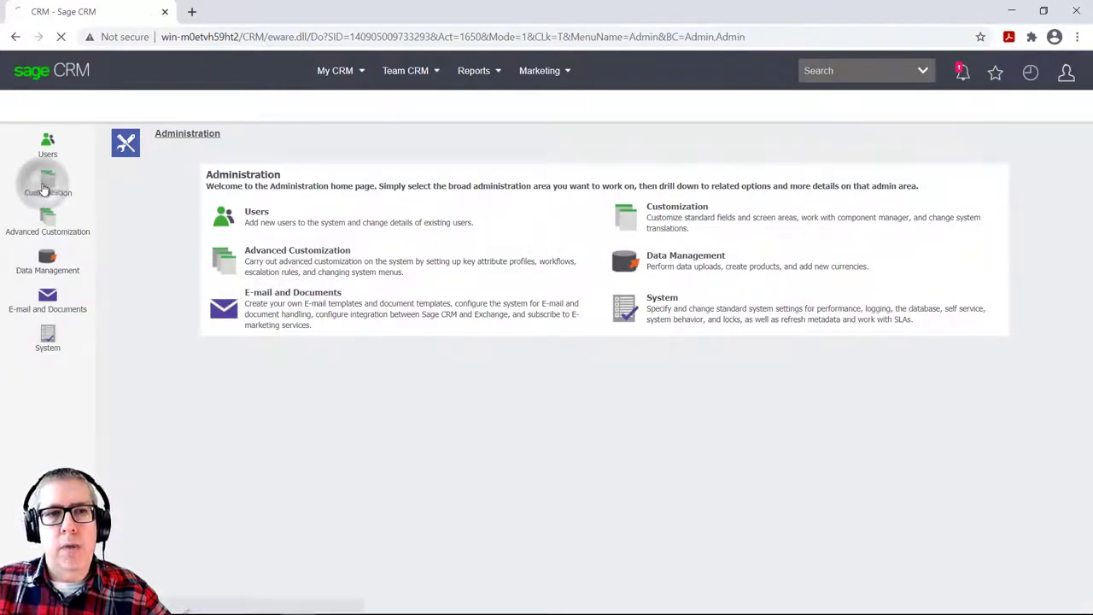
left_click(46, 222)
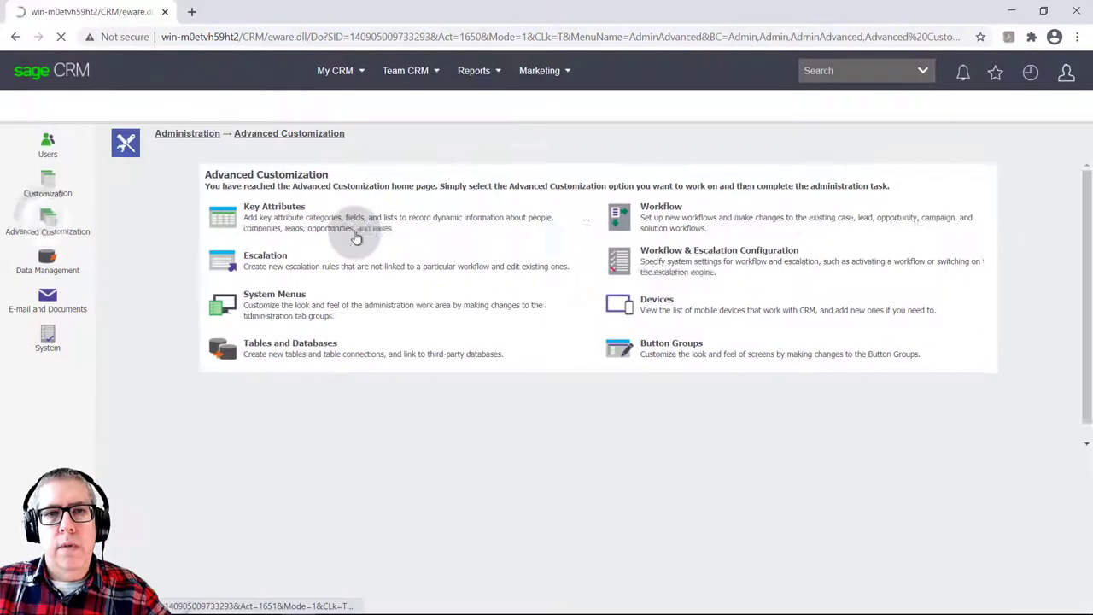
left_click(628, 220)
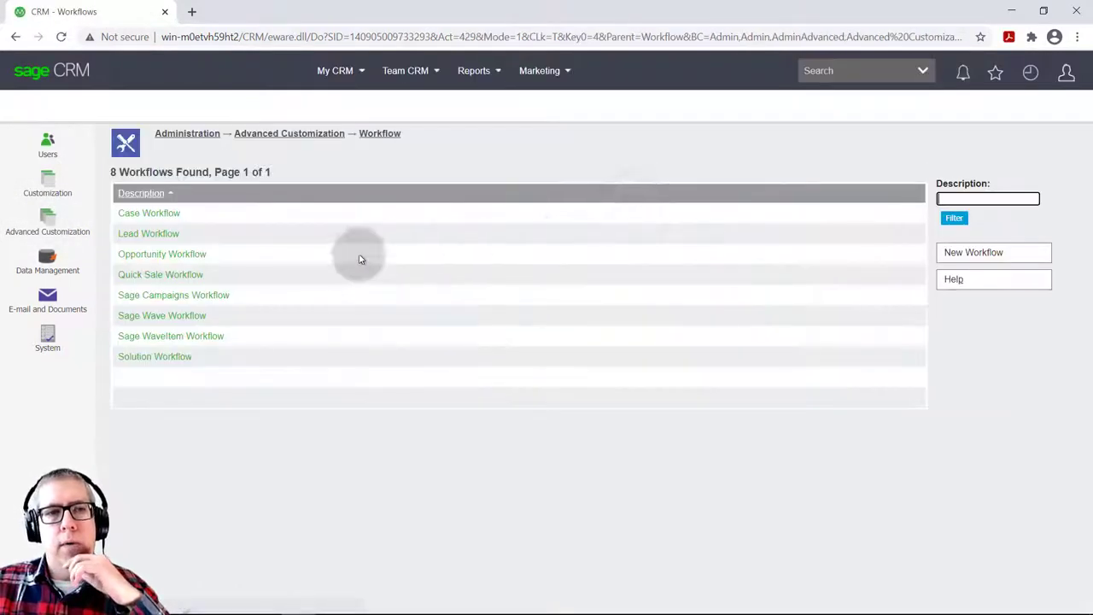
left_click(164, 255)
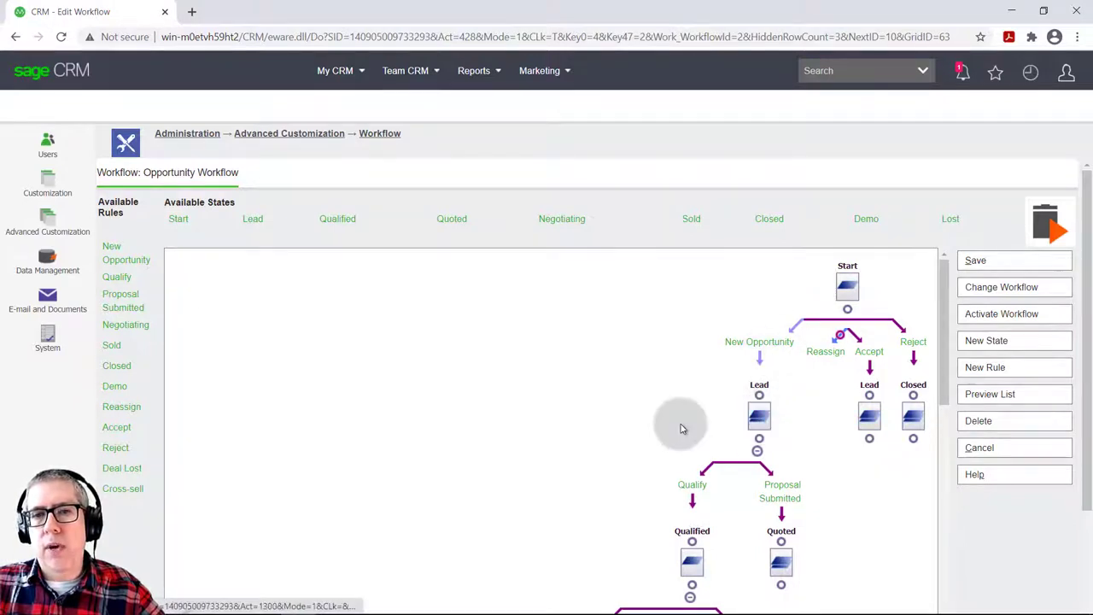
Scroll through the Opportunity Workflow diagram, then open the Sold rule under Negotiating.
scroll(680, 427, "down", 1)
scroll(679, 427, "down", 1)
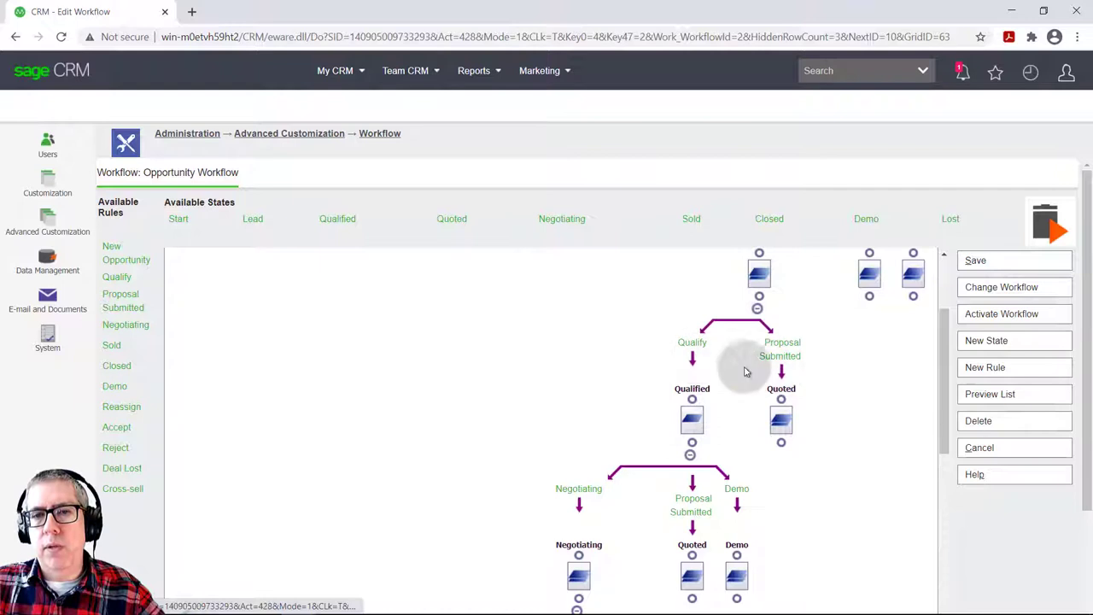
scroll(627, 418, "down", 1)
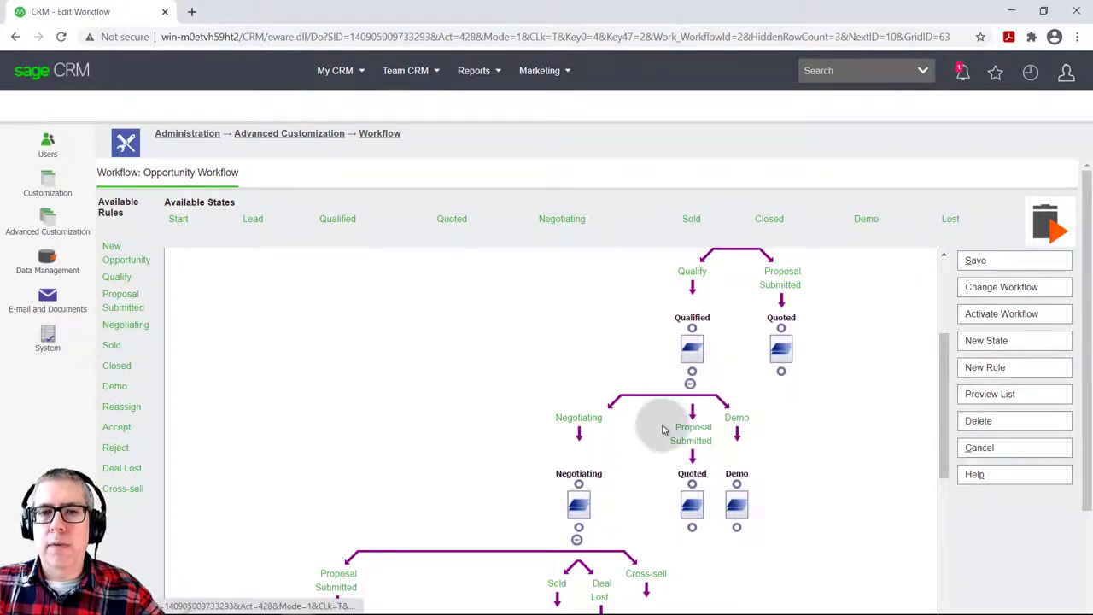
scroll(664, 429, "down", 3)
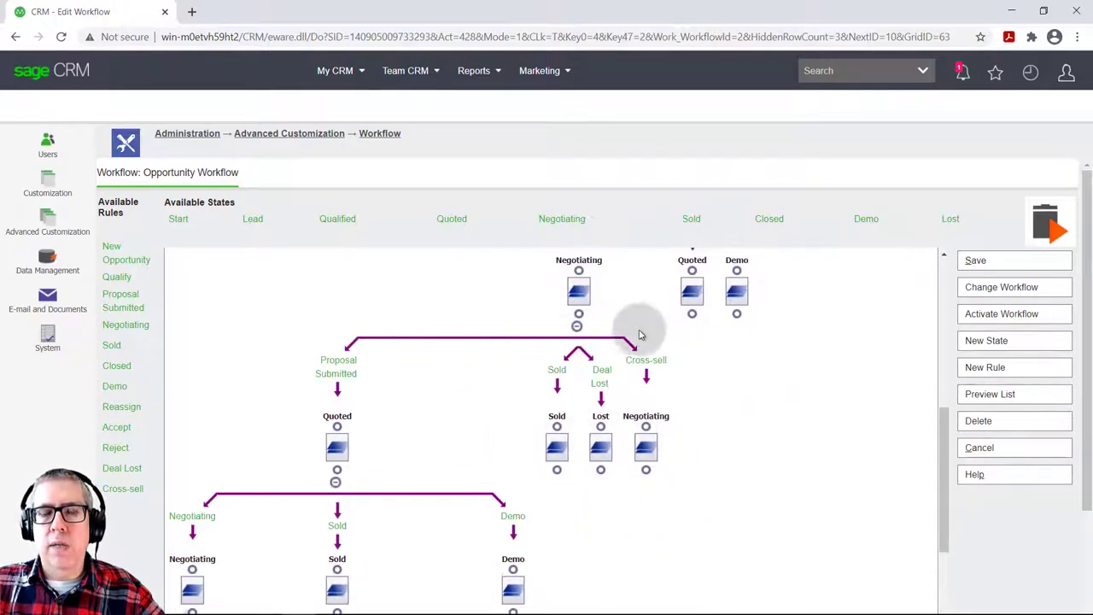
scroll(659, 354, "up", 1)
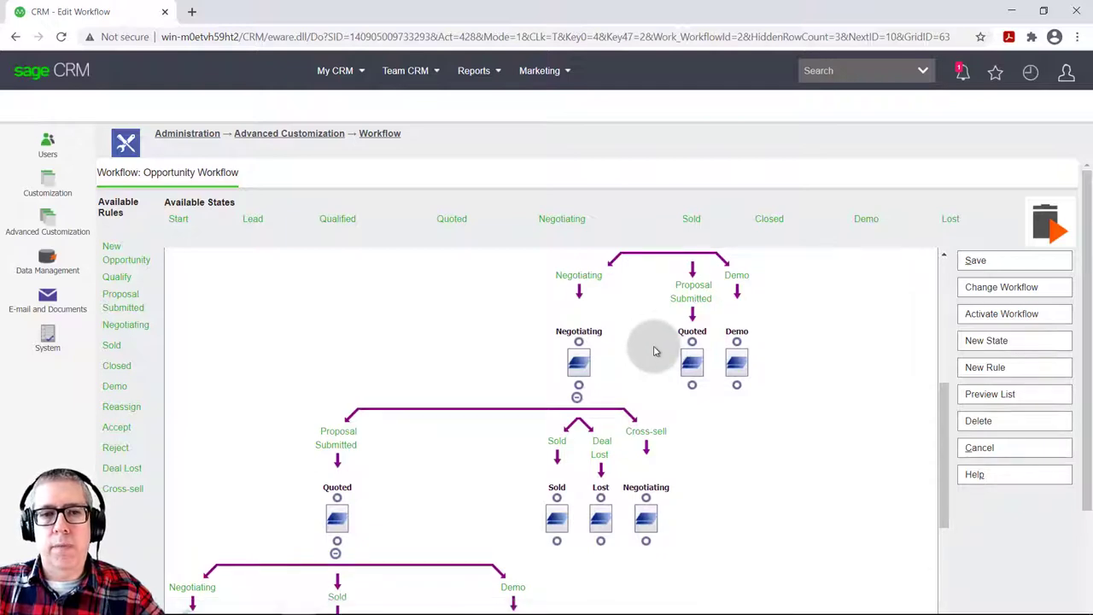
scroll(646, 350, "up", 1)
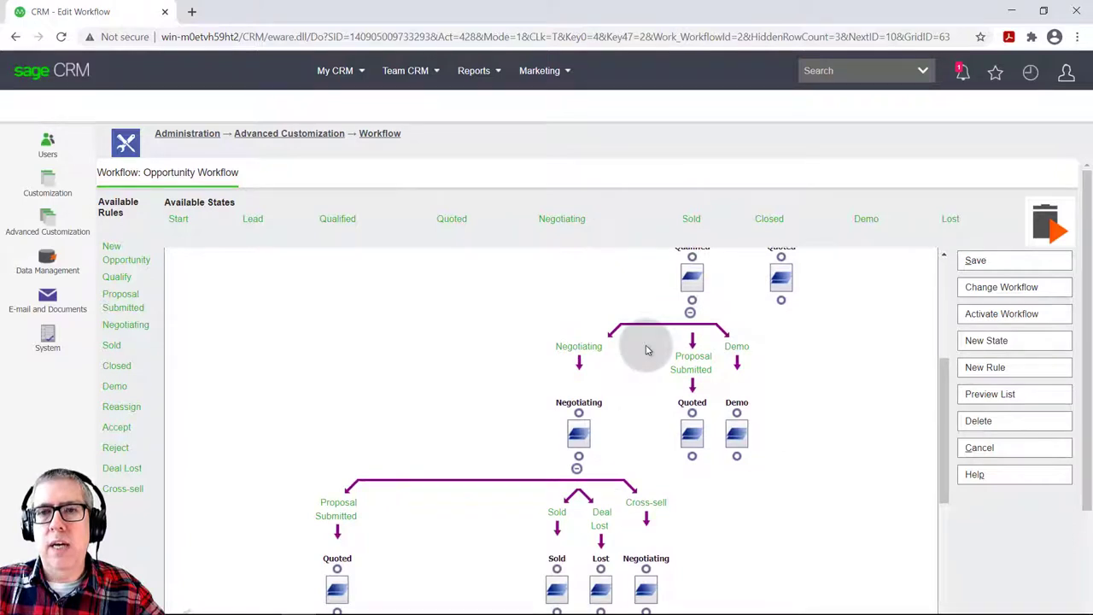
scroll(646, 350, "down", 1)
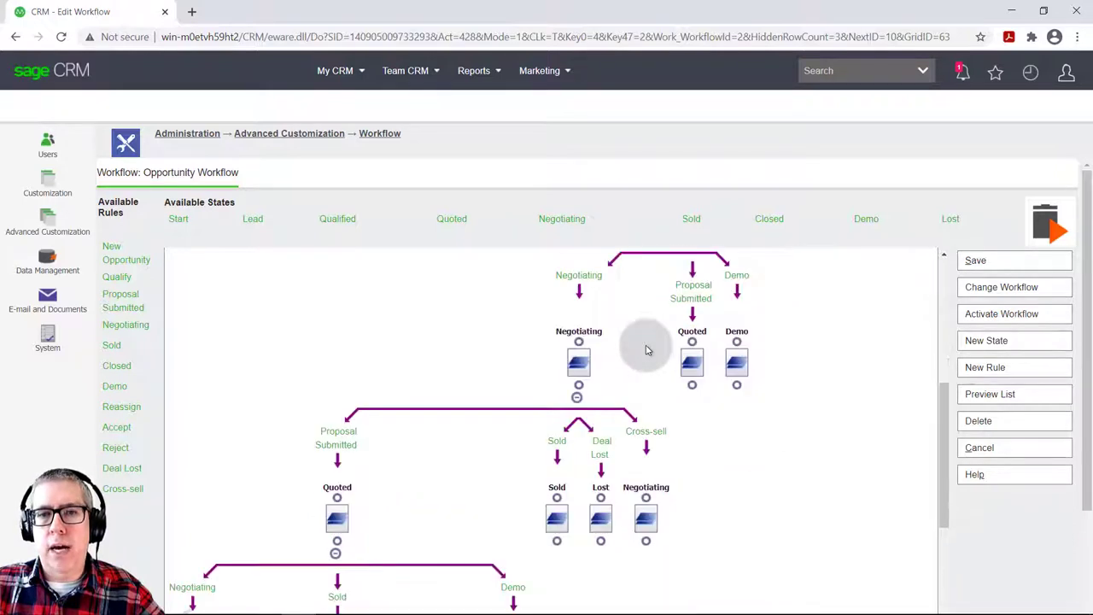
left_click(555, 441)
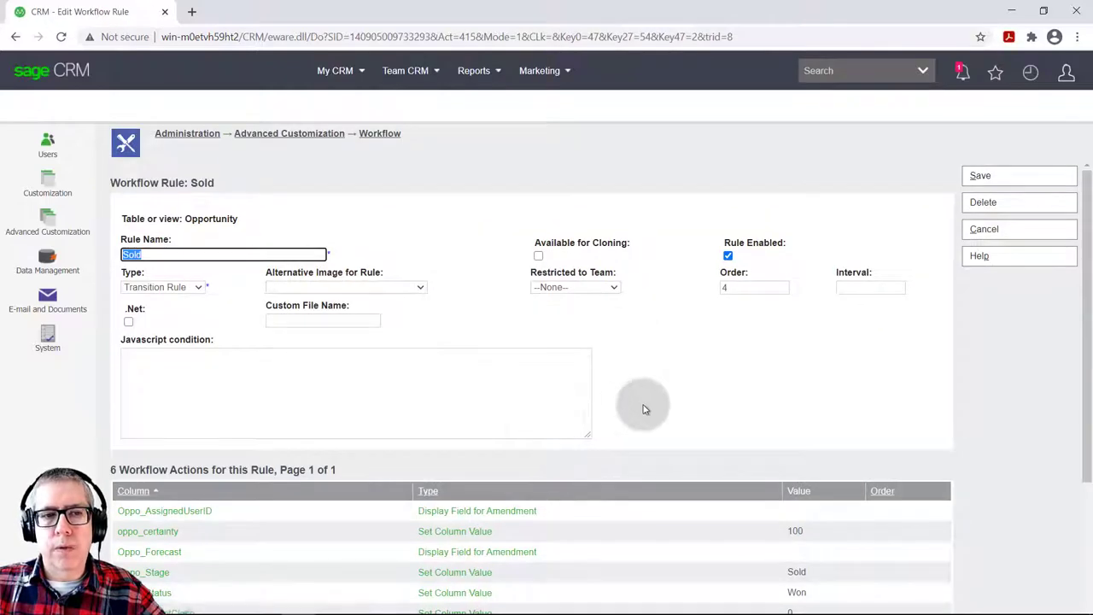
scroll(632, 407, "down", 2)
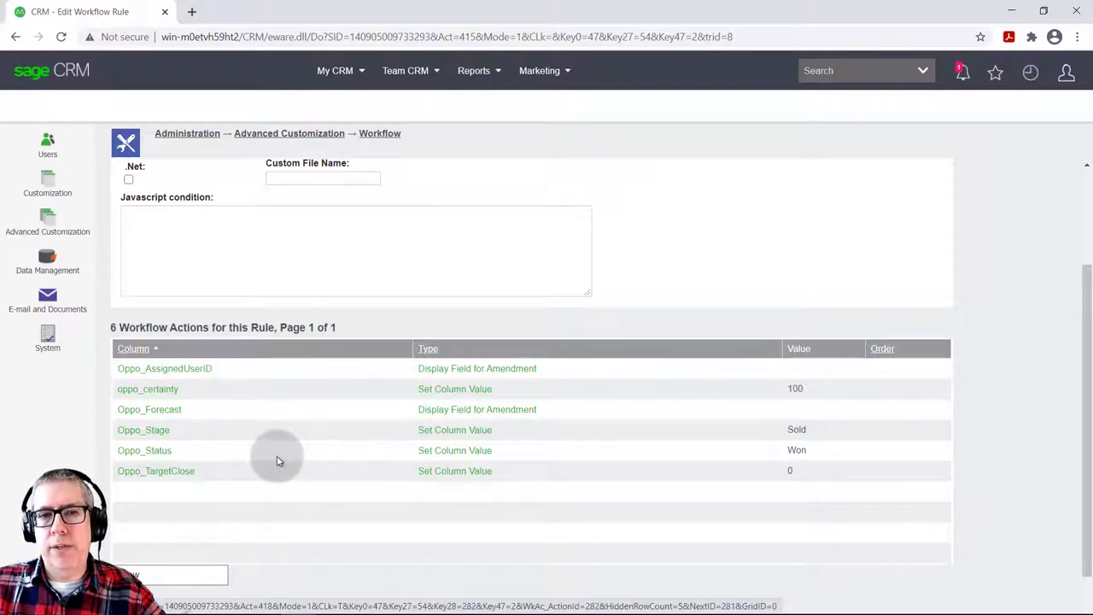
scroll(714, 366, "up", 2)
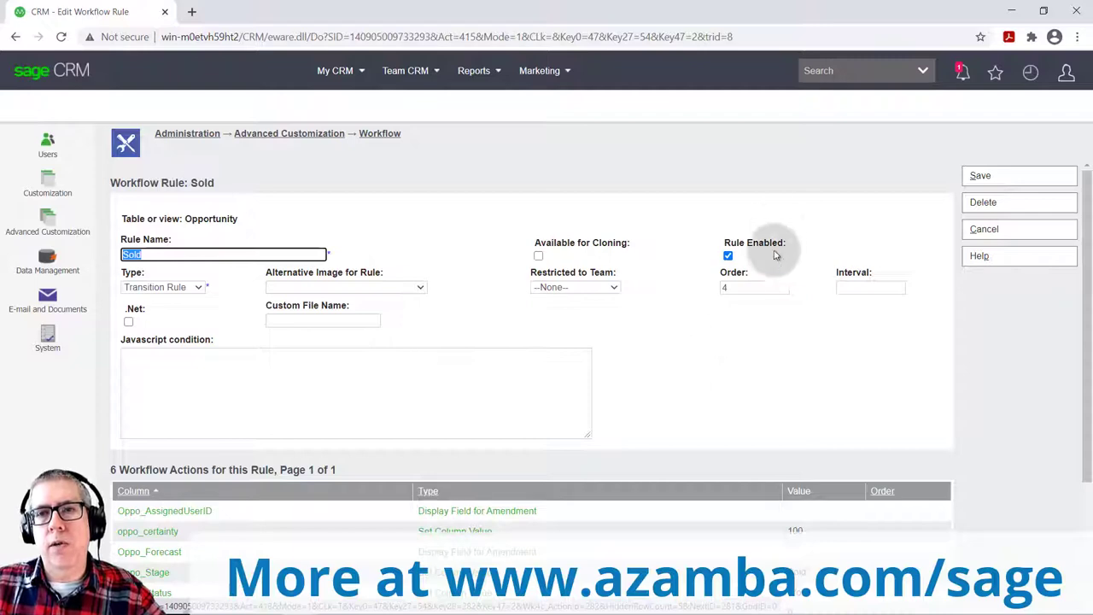
Save the Sold rule, activate the workflow, and reopen '50 Users plus consulting' from recent records.
left_click(979, 177)
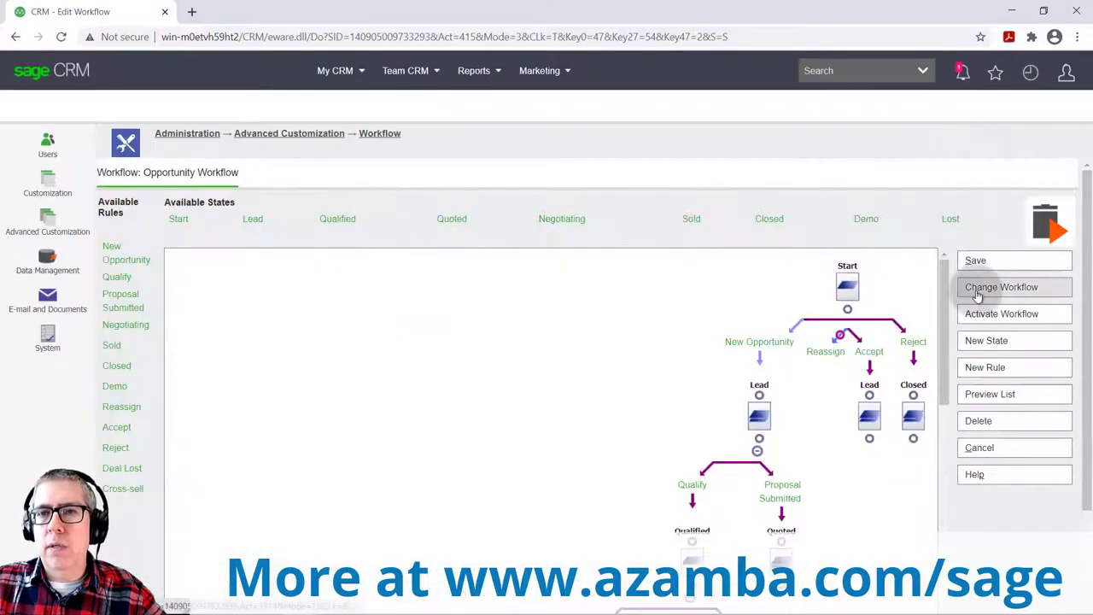
left_click(977, 314)
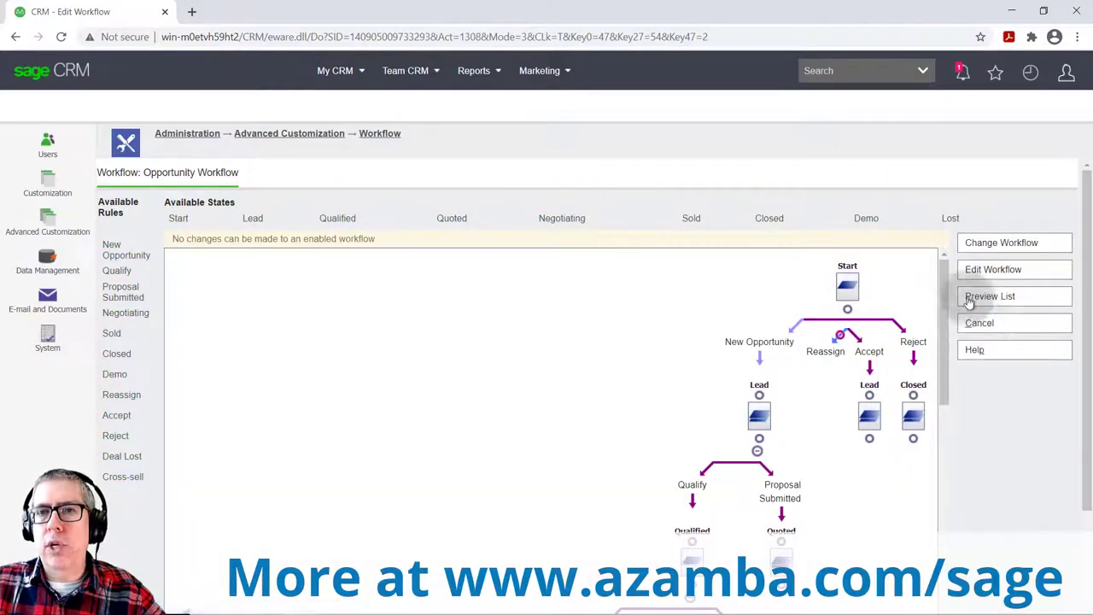
left_click(1031, 75)
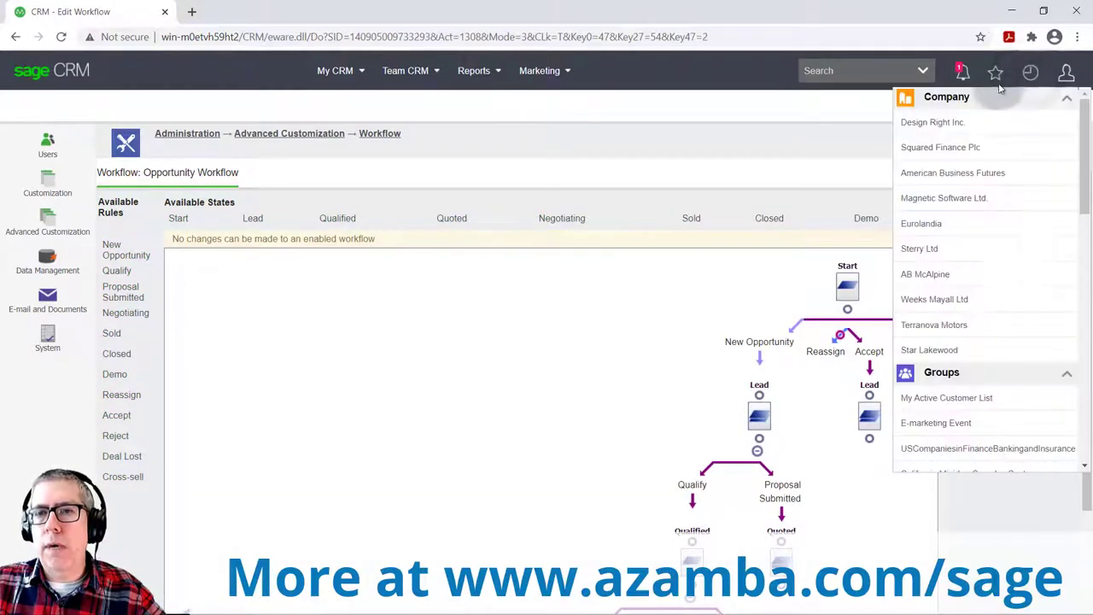
scroll(971, 301, "down", 3)
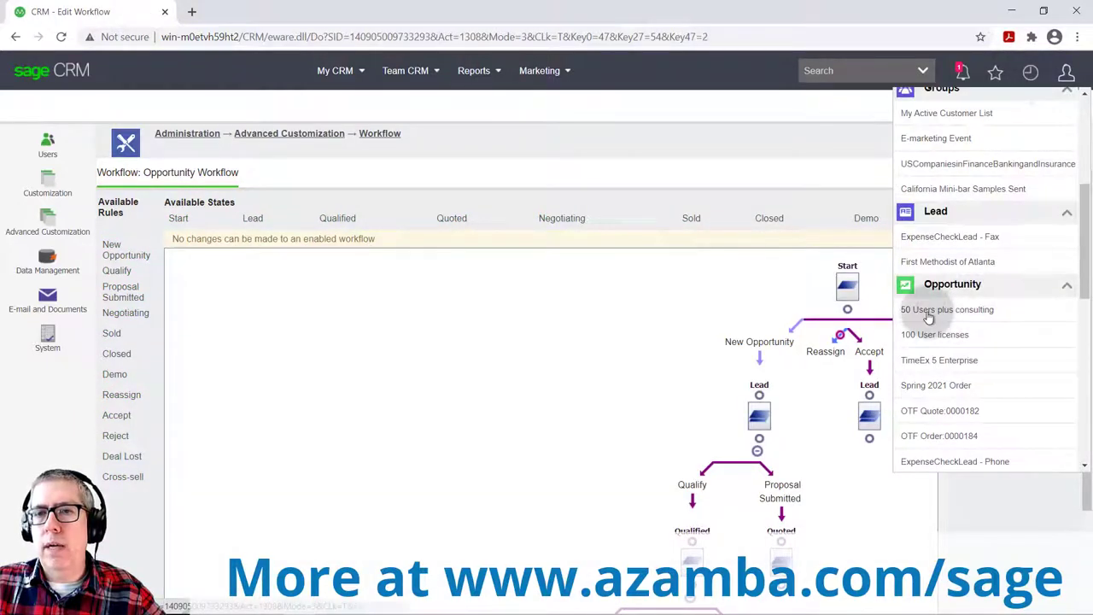
left_click(933, 314)
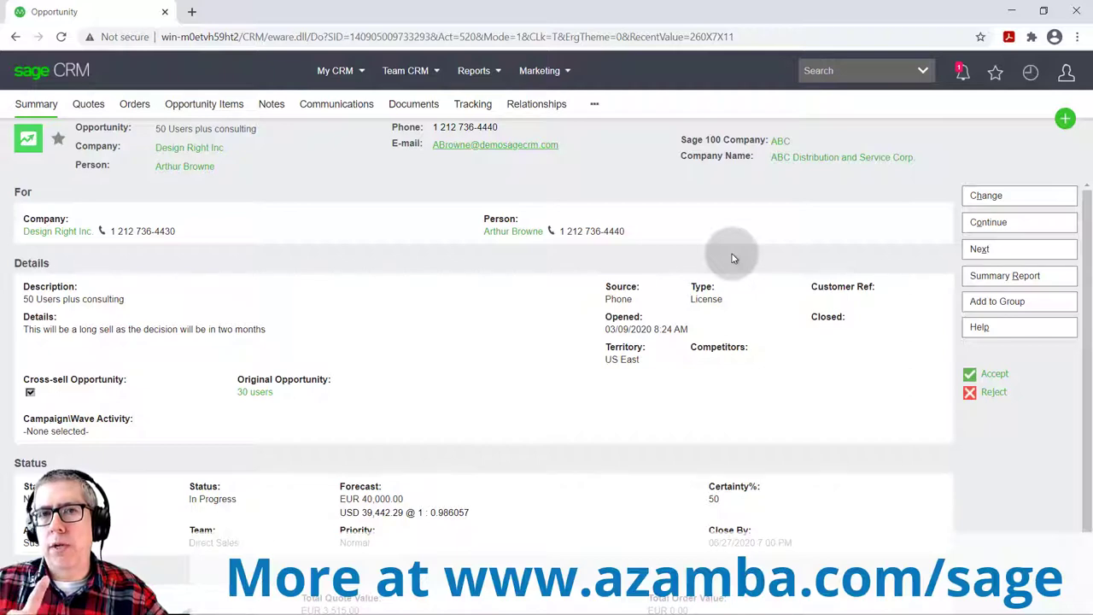
Accept the opportunity with the tracking note 'This looks good - I'll run with it'.
left_click(989, 378)
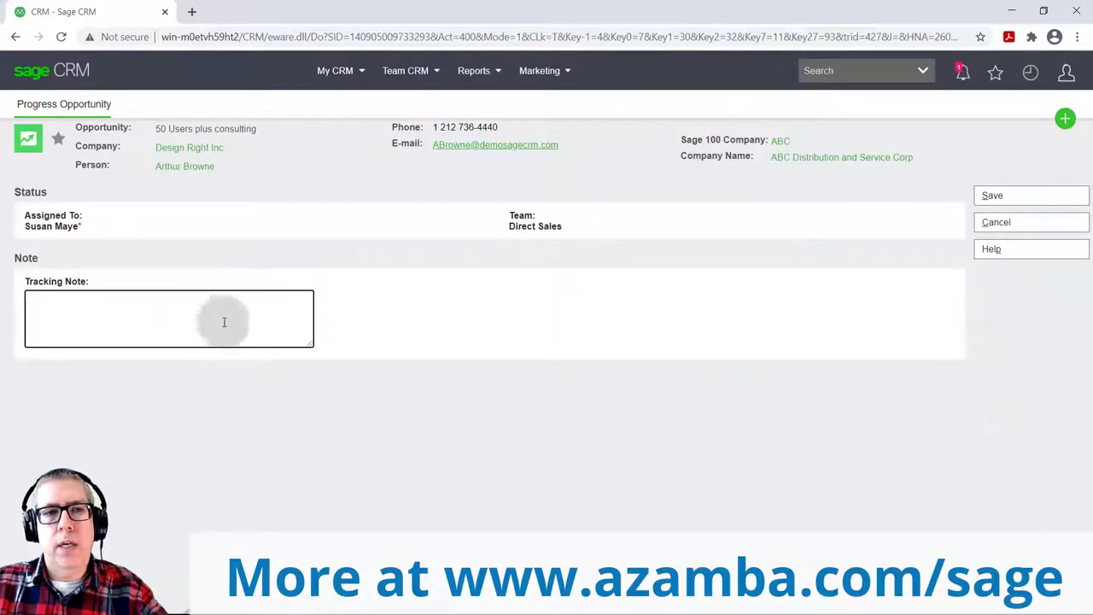
left_click(216, 309)
type("This")
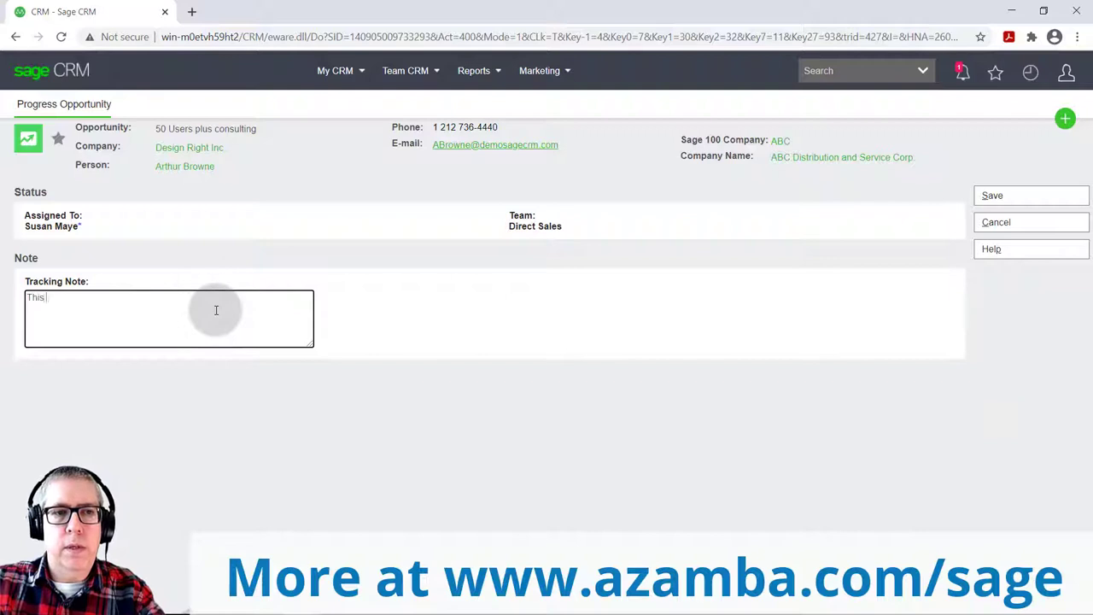
type(" looks good -")
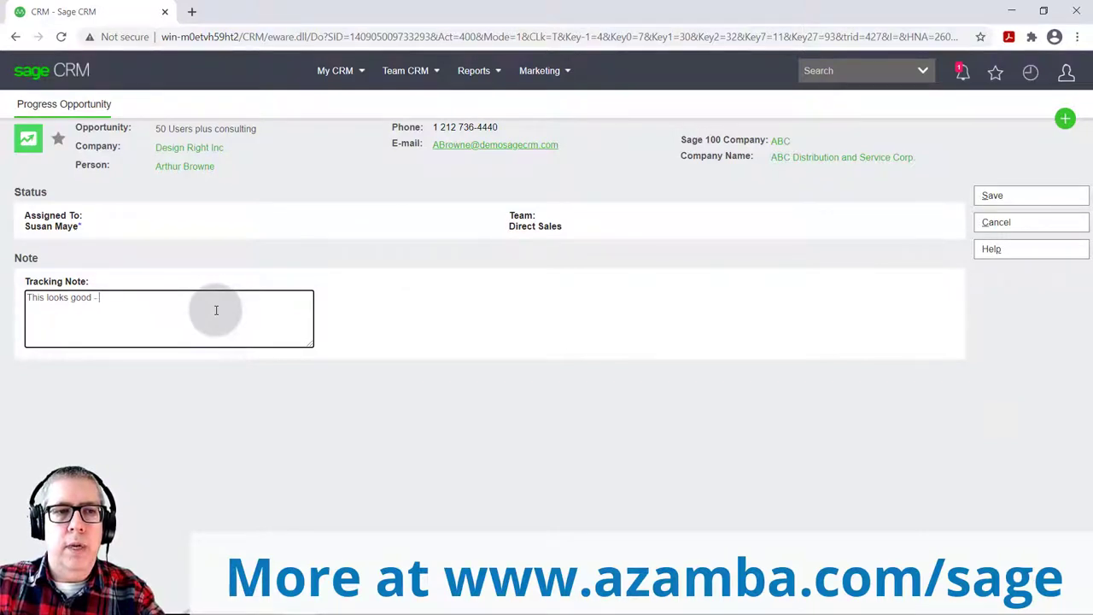
type(" I'll run with i")
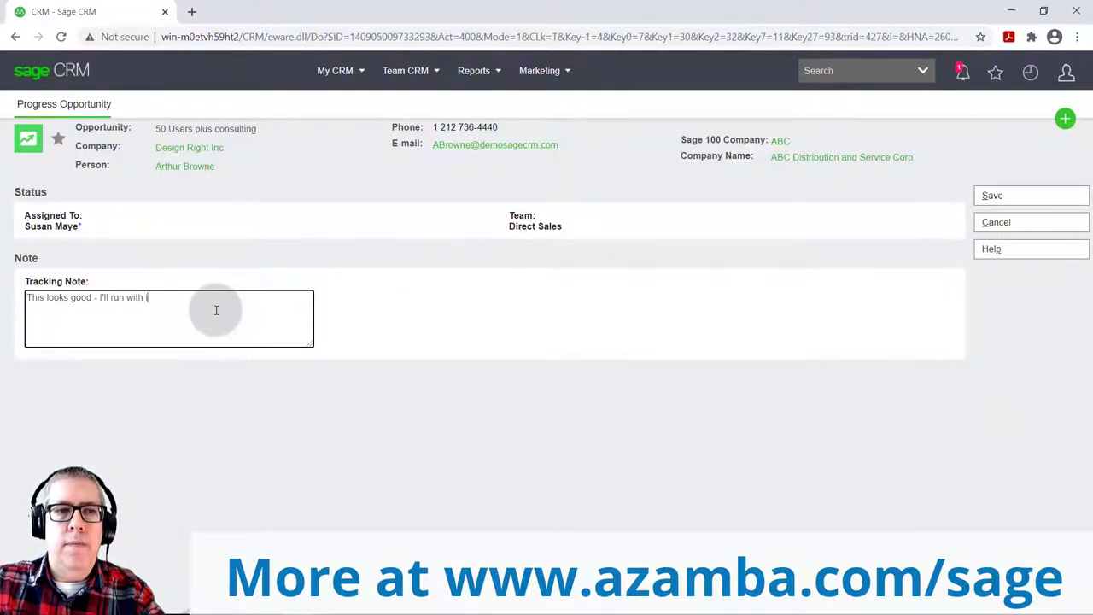
type("t")
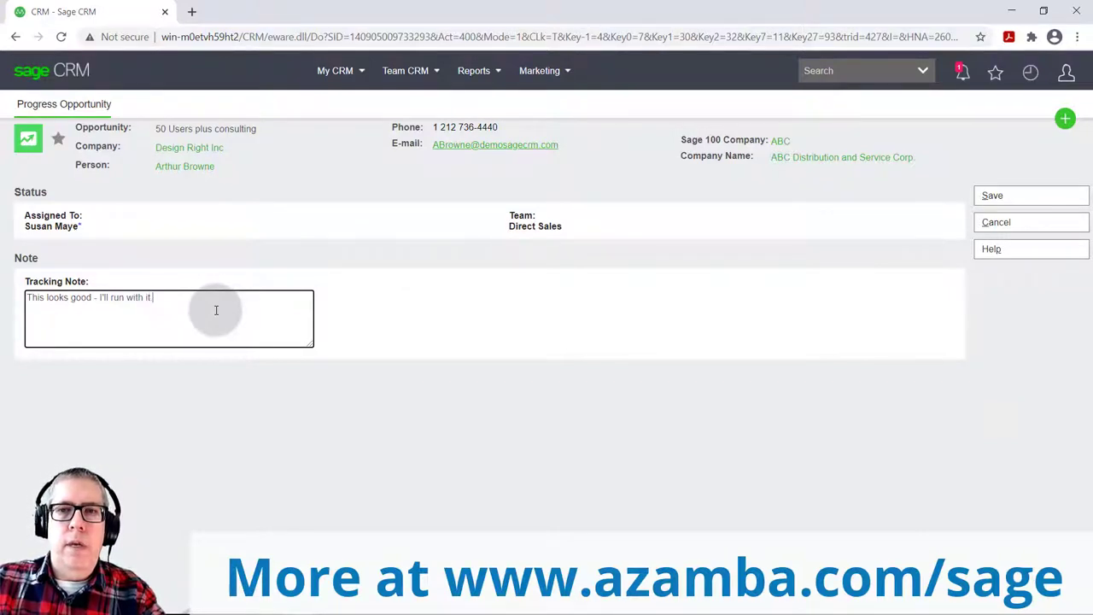
left_click(1017, 206)
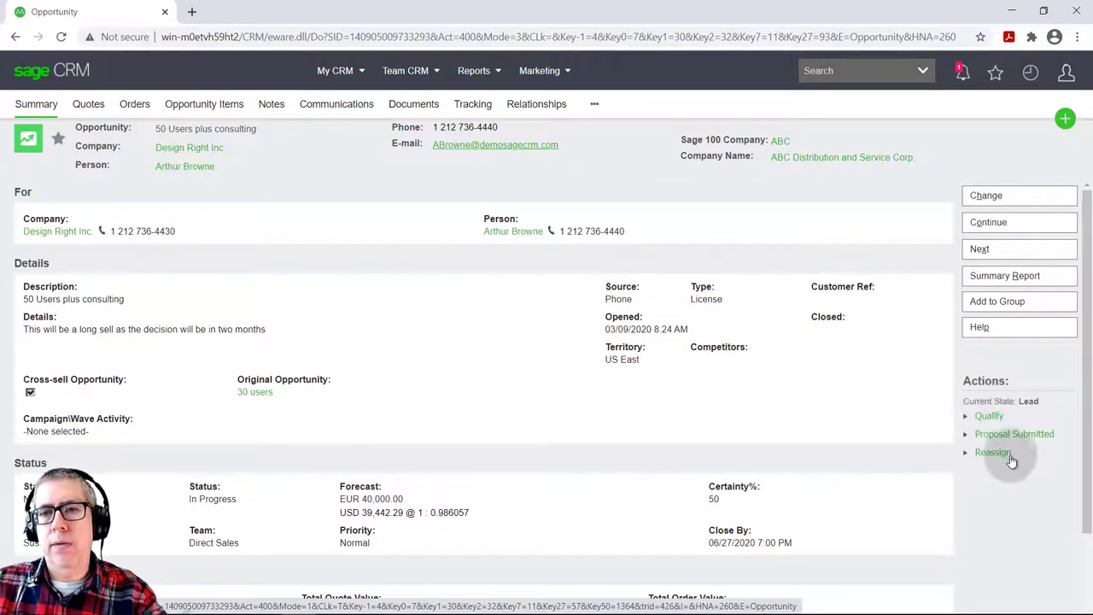
Qualify the opportunity with a note that the contact seems serious and budget aligns with our offerings.
left_click(986, 416)
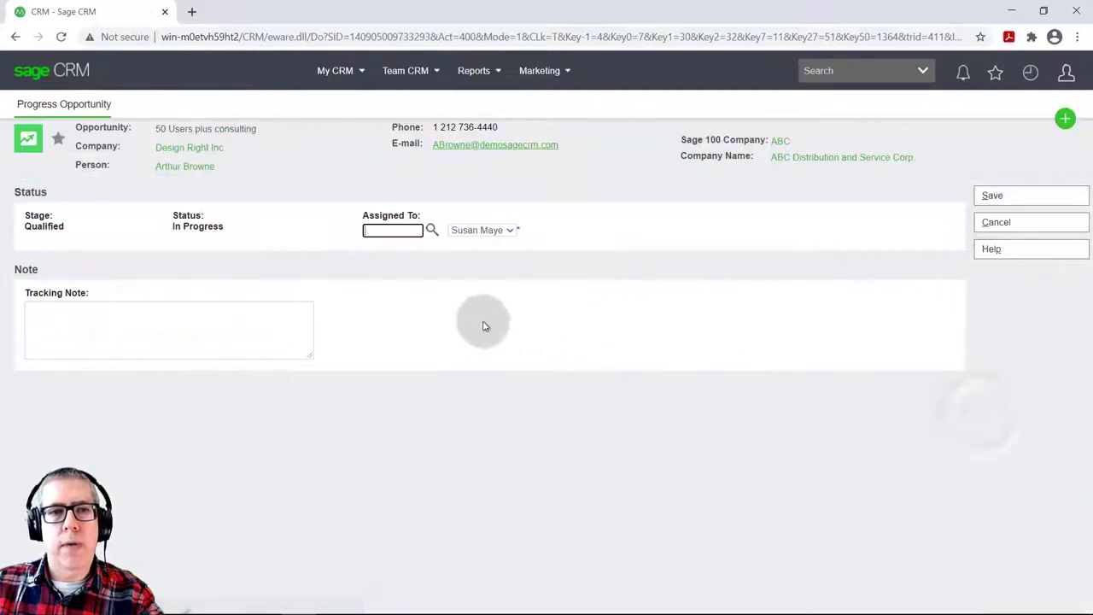
left_click(229, 317)
type("Spoke")
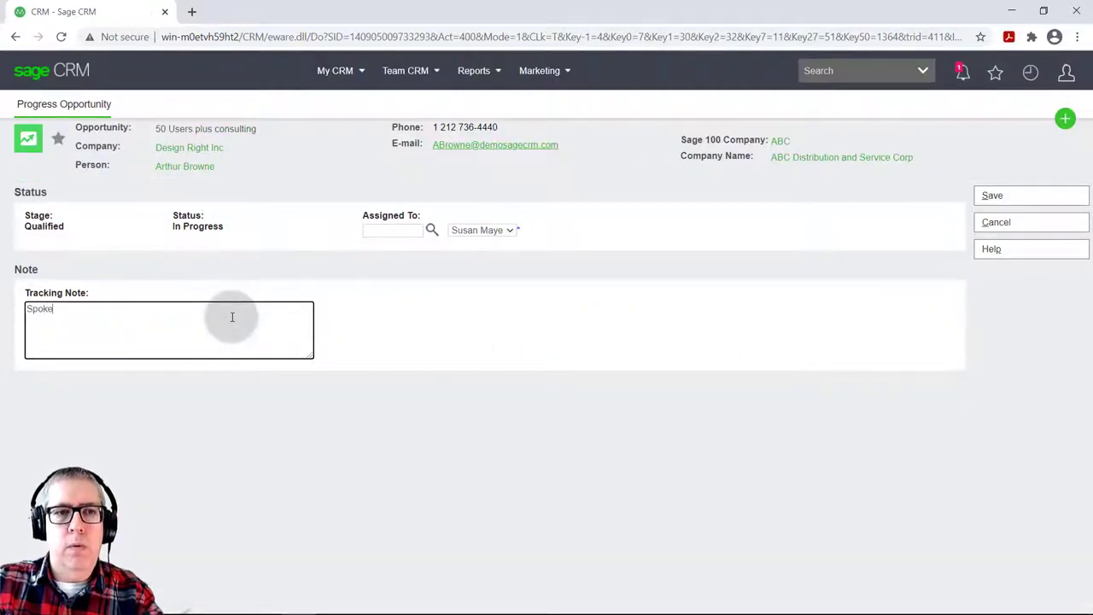
type(" with ARthu")
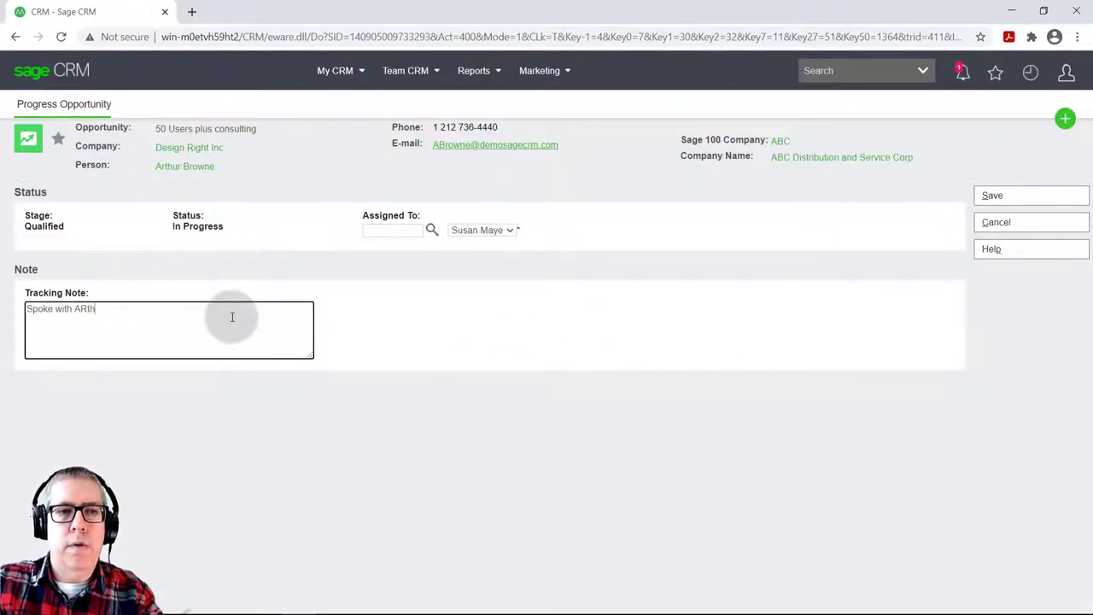
key("BackSpace")
key("BackSpace")
key("BackSpace")
key("BackSpace")
type("rthur ")
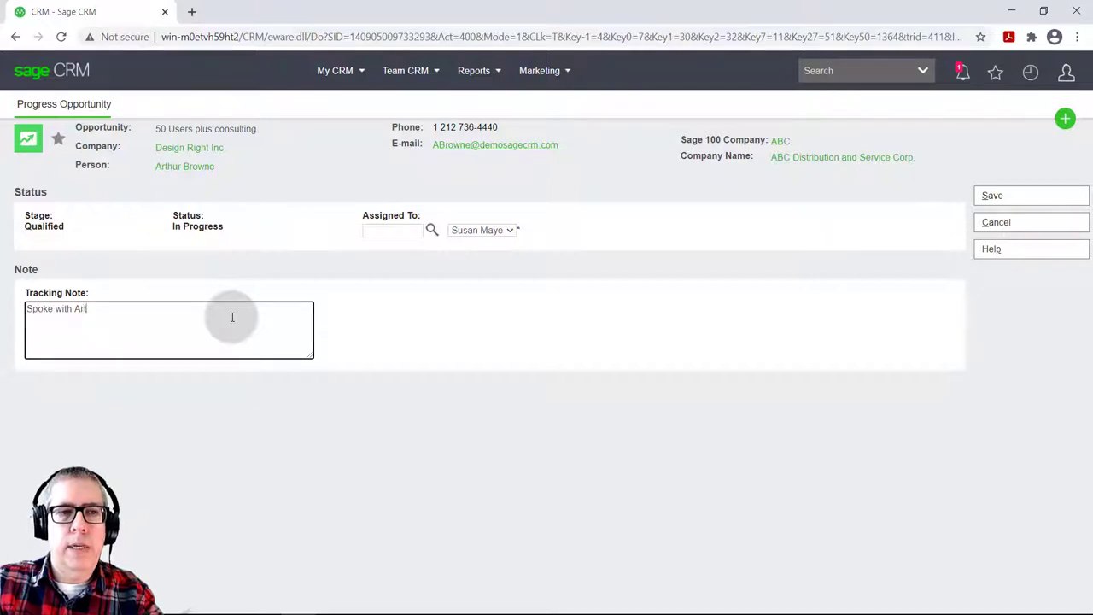
type("- ")
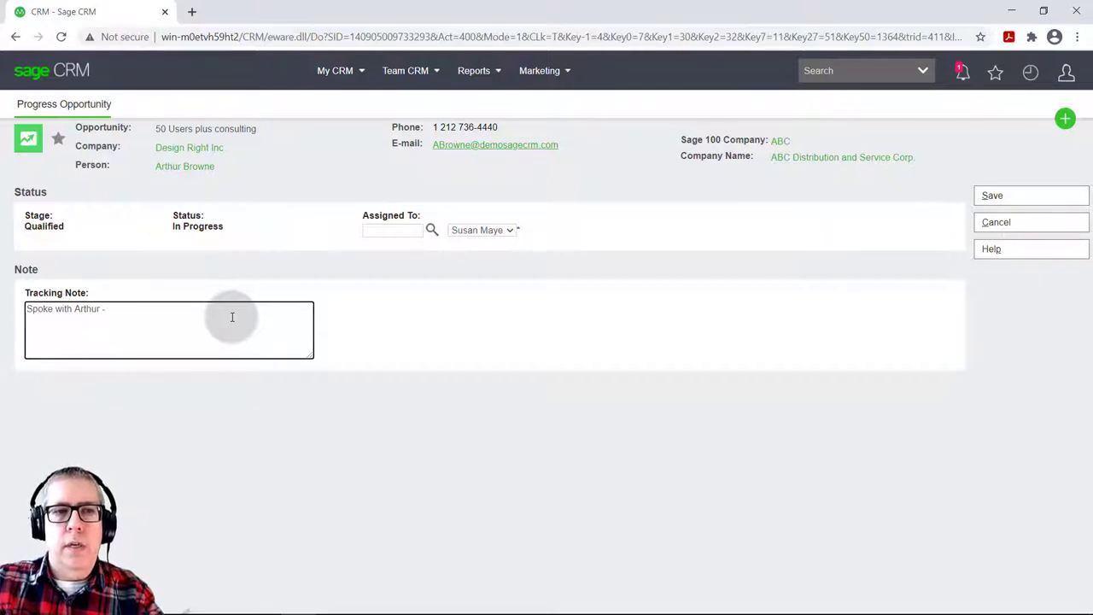
type("he seems seri")
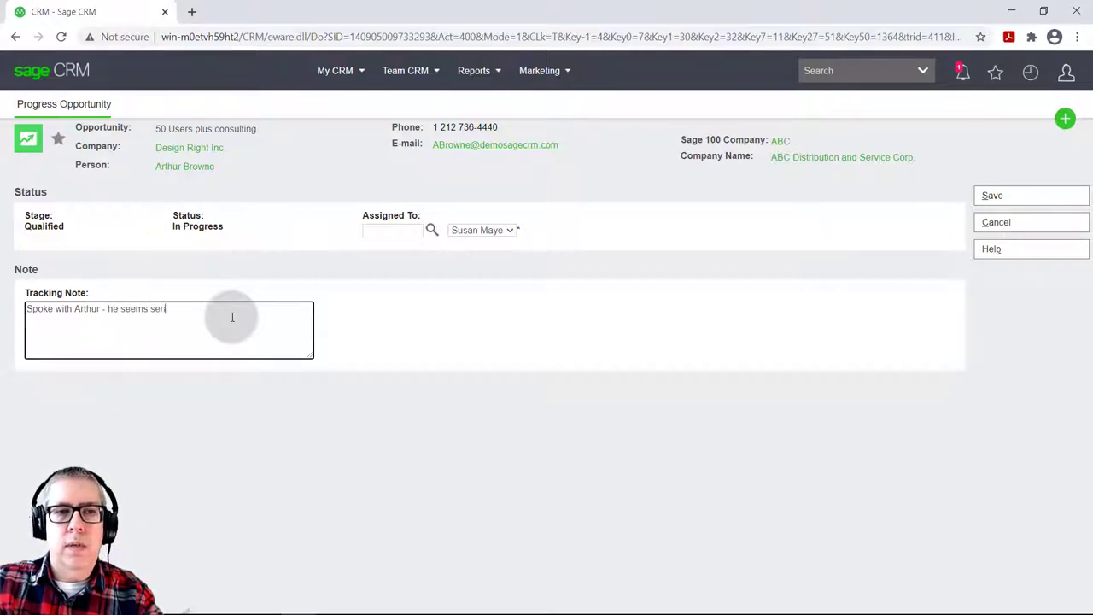
type("ous and bu")
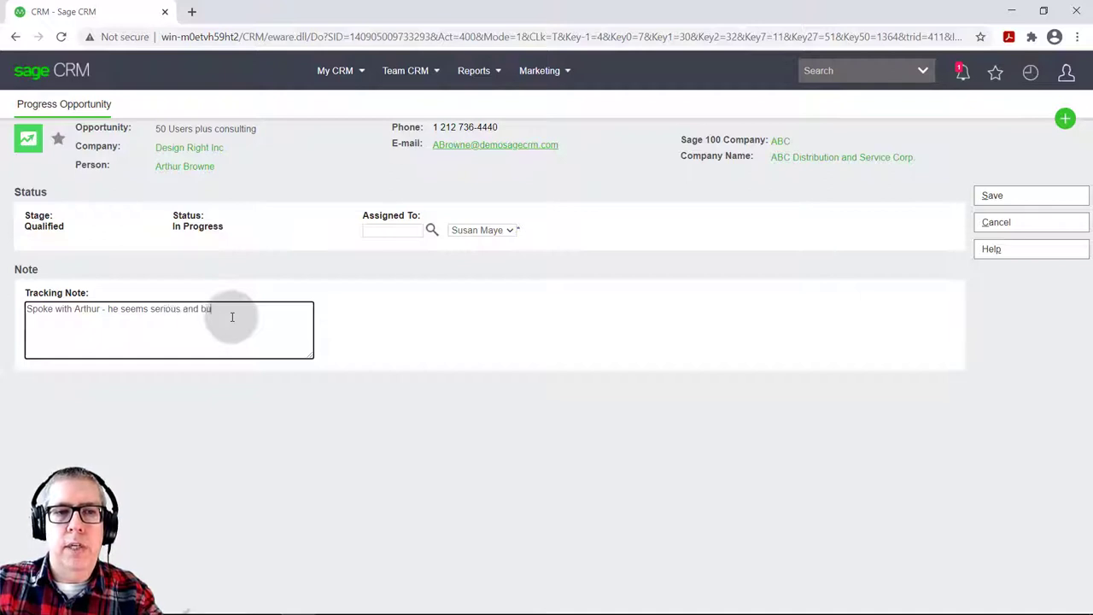
type("dget is in alignm")
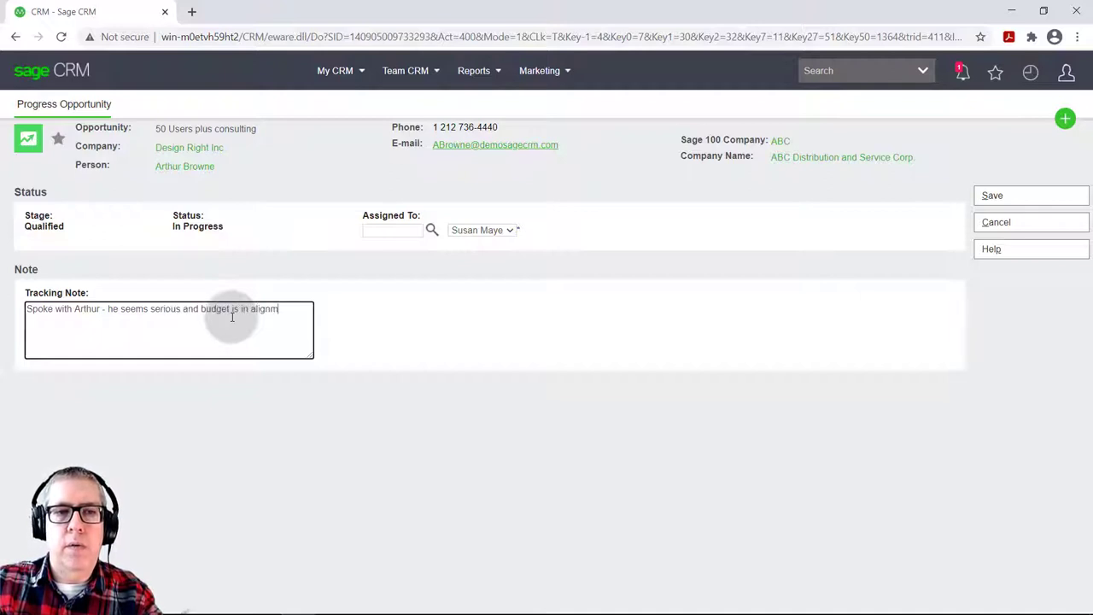
type("ent with our offerings.")
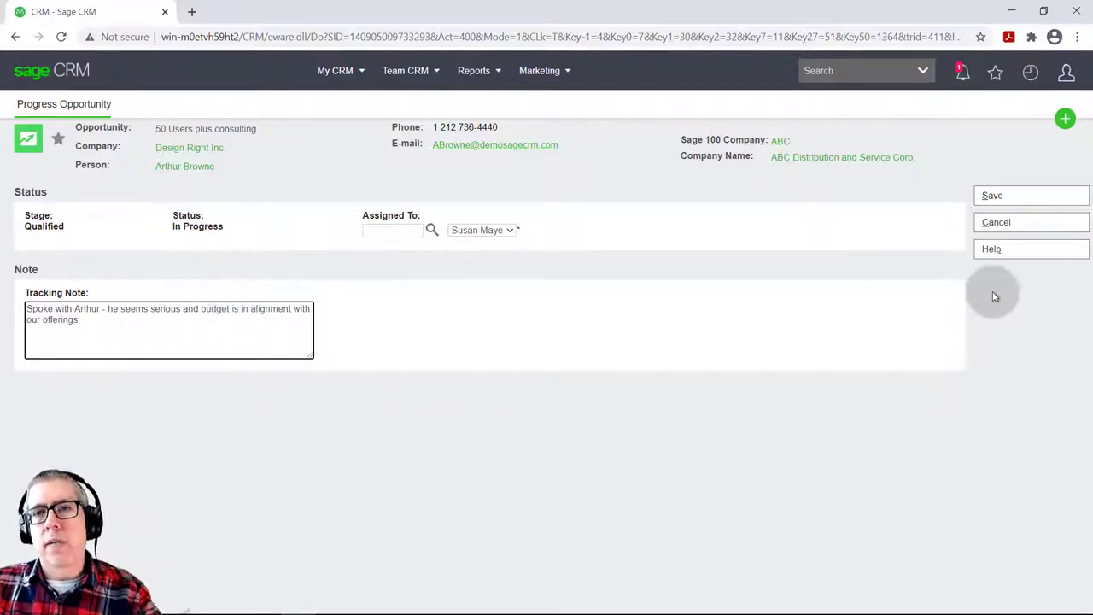
left_click(993, 198)
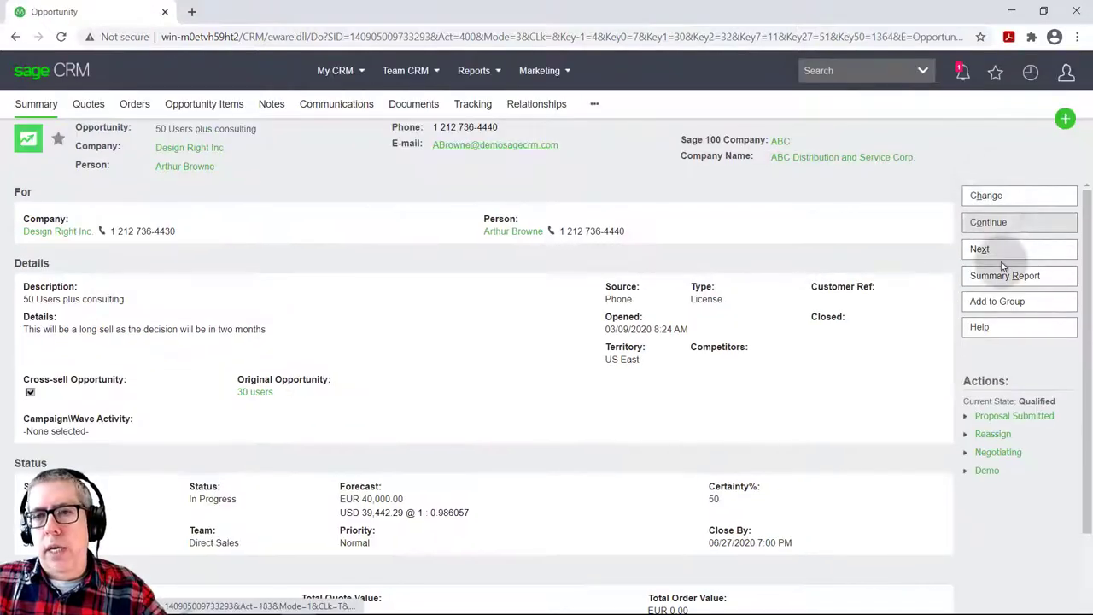
Progress the opportunity via Proposal Submitted with the tracking note 'Looking great!', making it Quoted.
left_click(1037, 403)
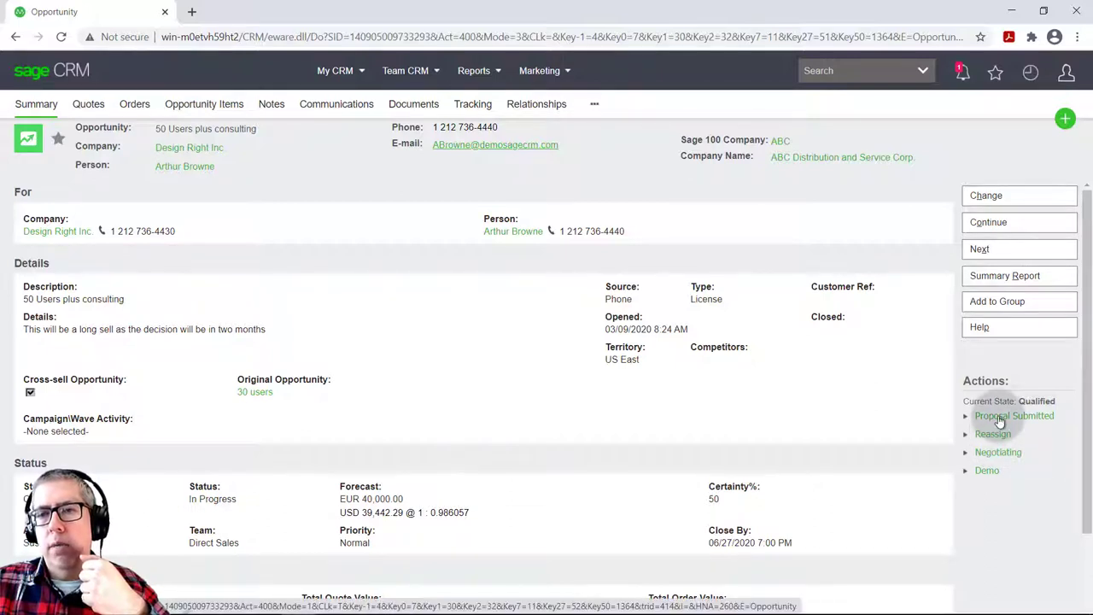
left_click(998, 419)
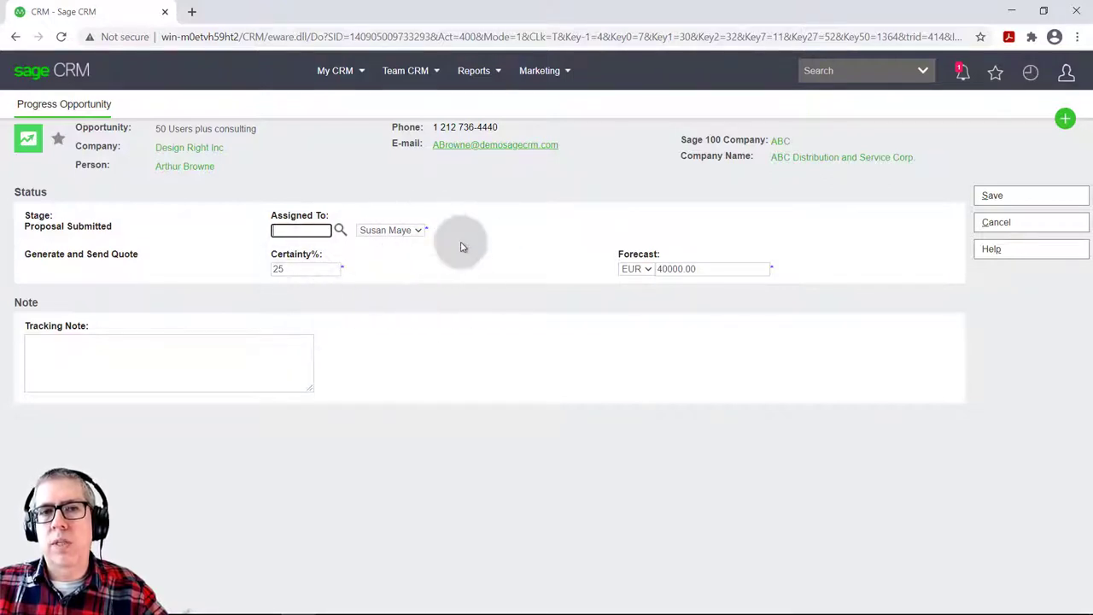
left_click(767, 268)
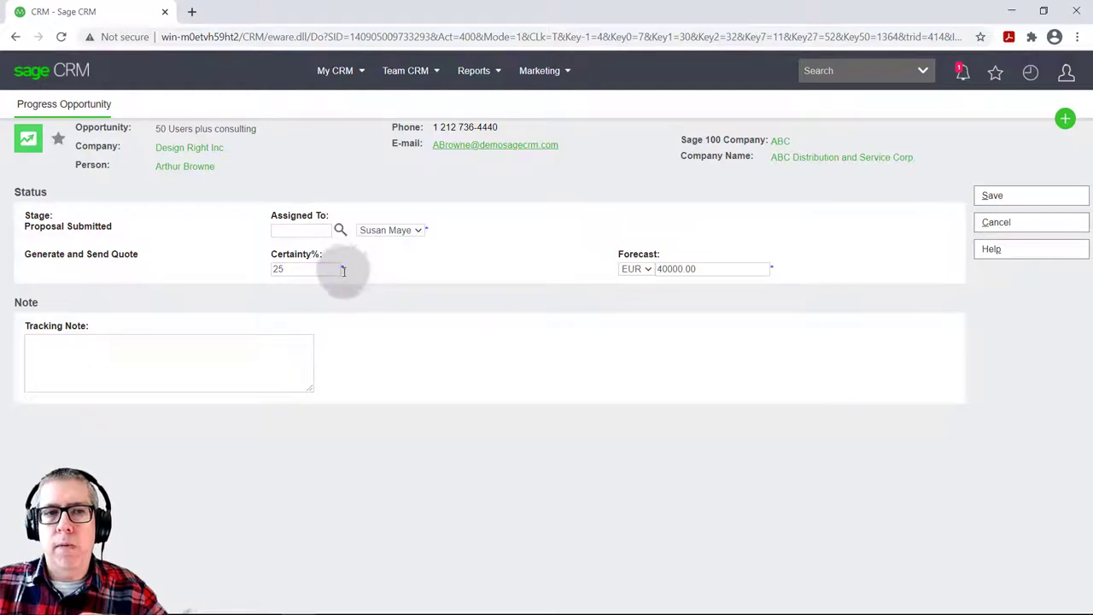
left_click(224, 342)
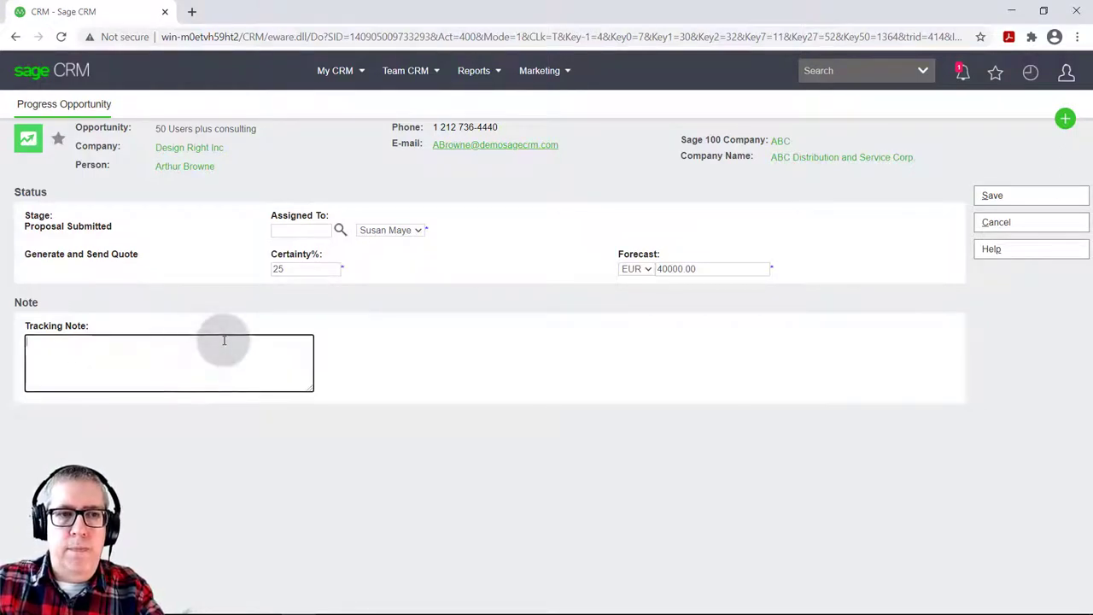
type("Looking gr")
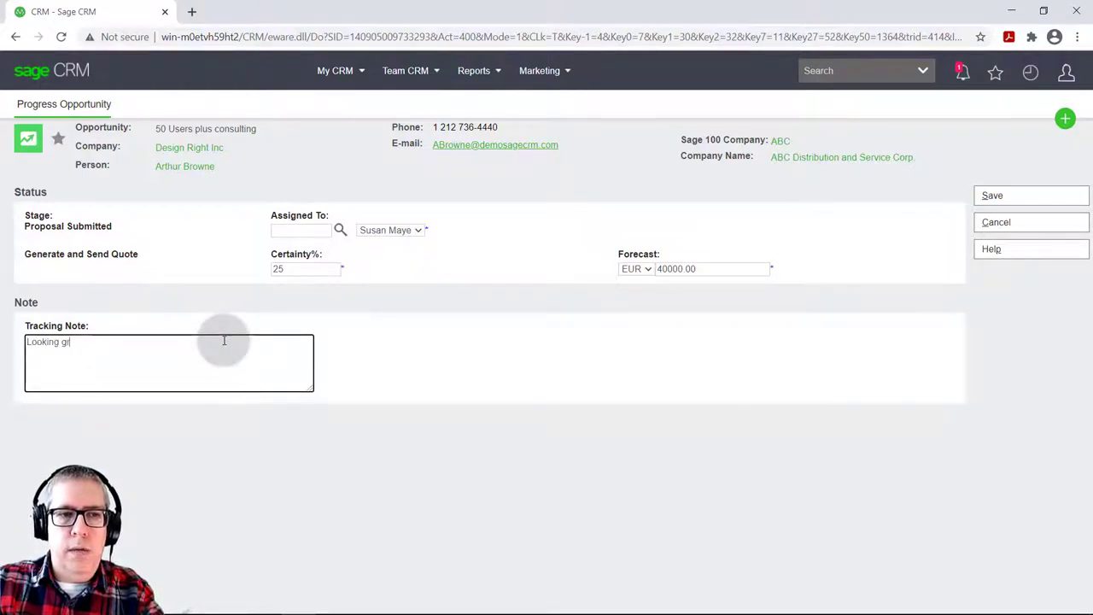
type("eat!")
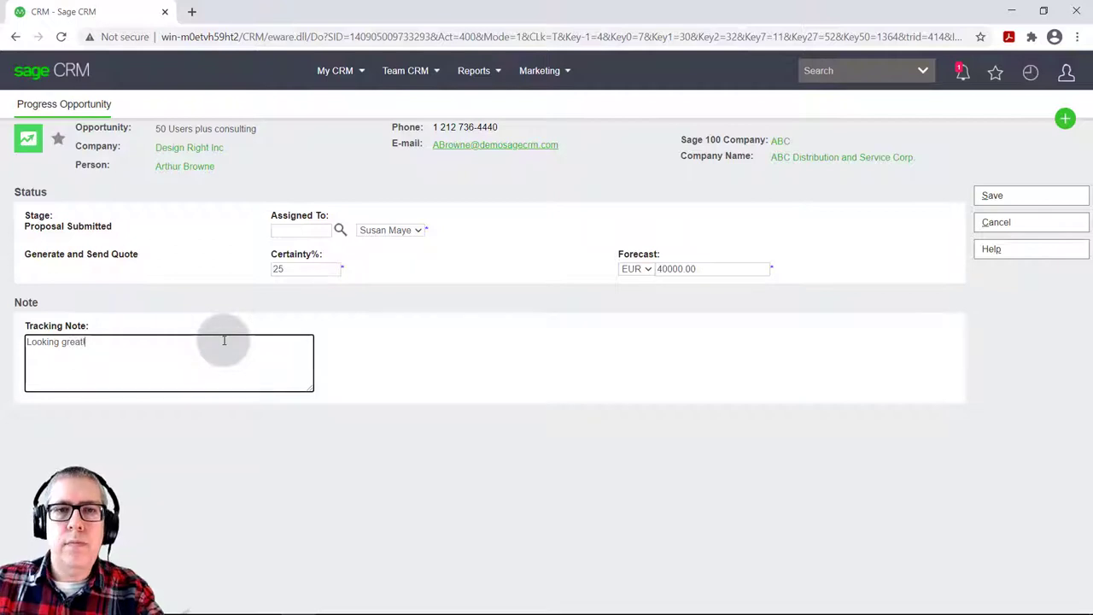
left_click(992, 197)
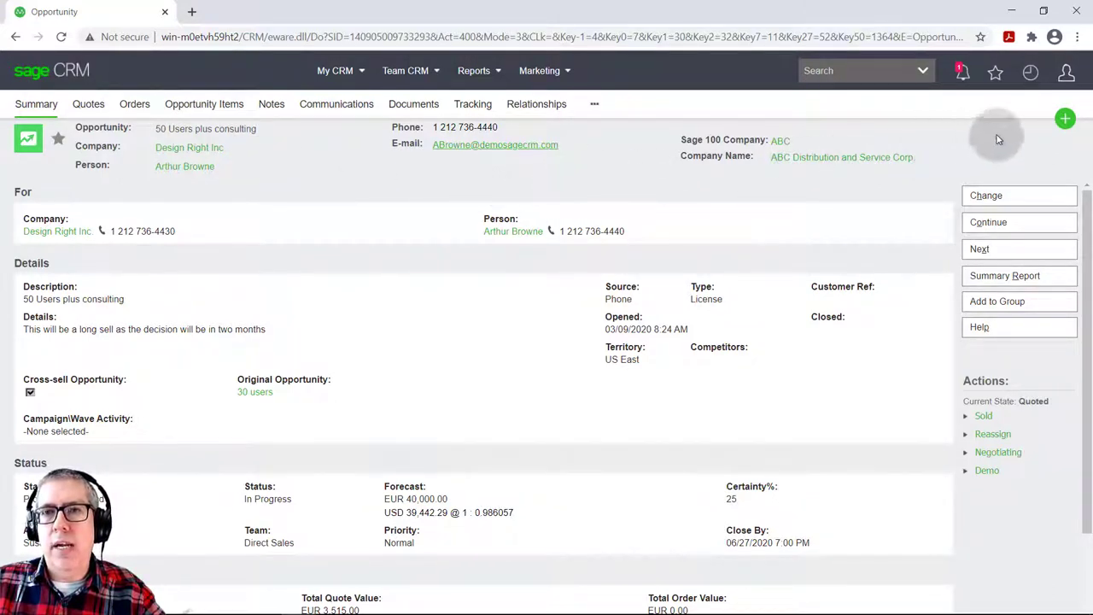
Open a new opportunity form from the plus menu, then cancel it without saving.
left_click(1065, 121)
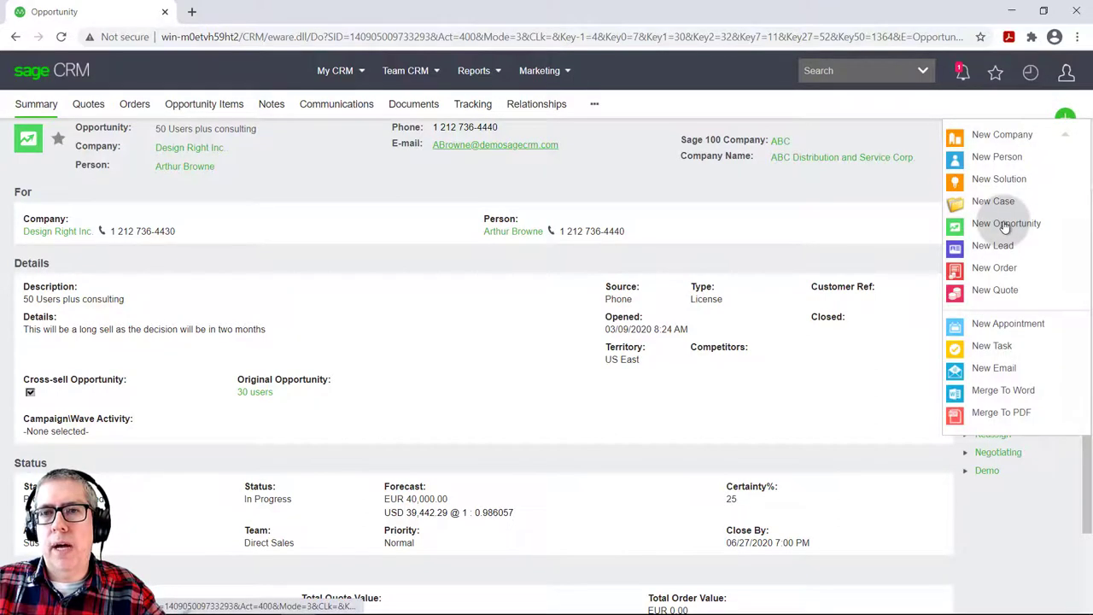
left_click(1004, 224)
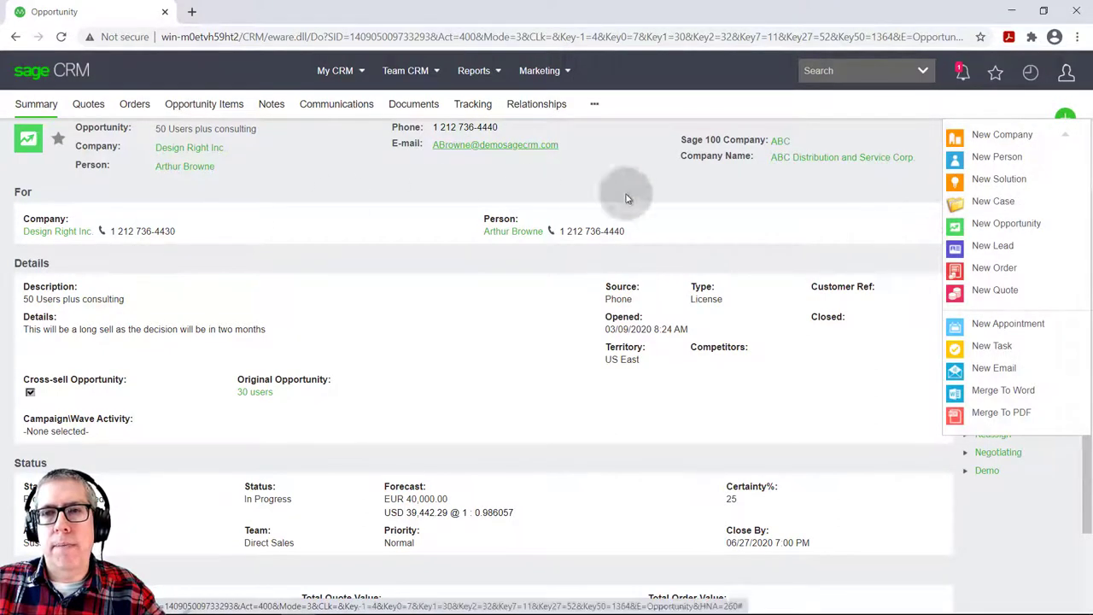
left_click(994, 224)
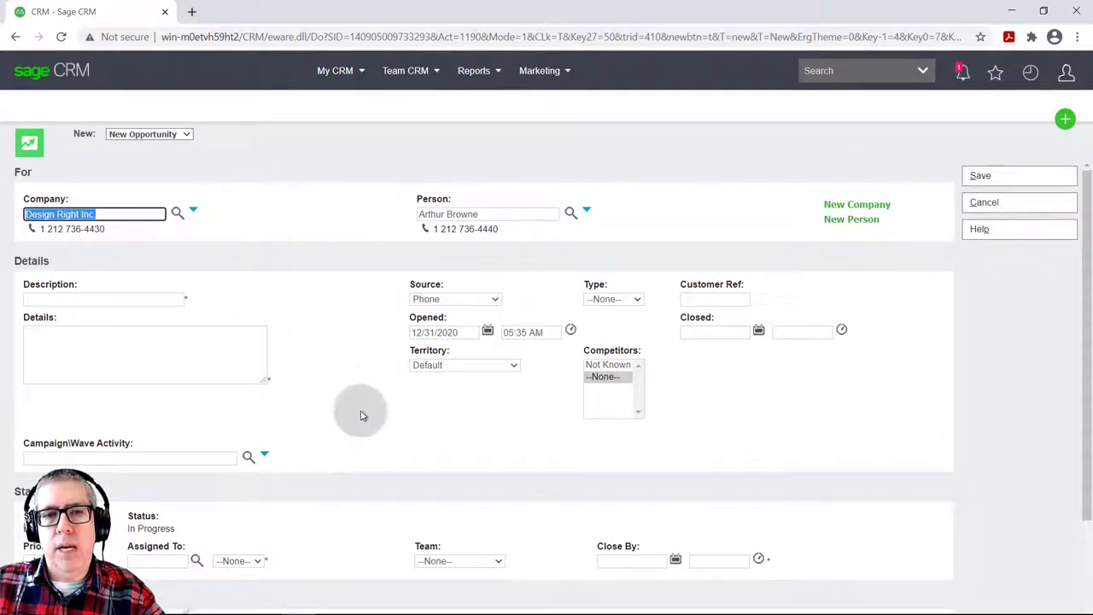
scroll(361, 415, "down", 2)
scroll(361, 415, "up", 2)
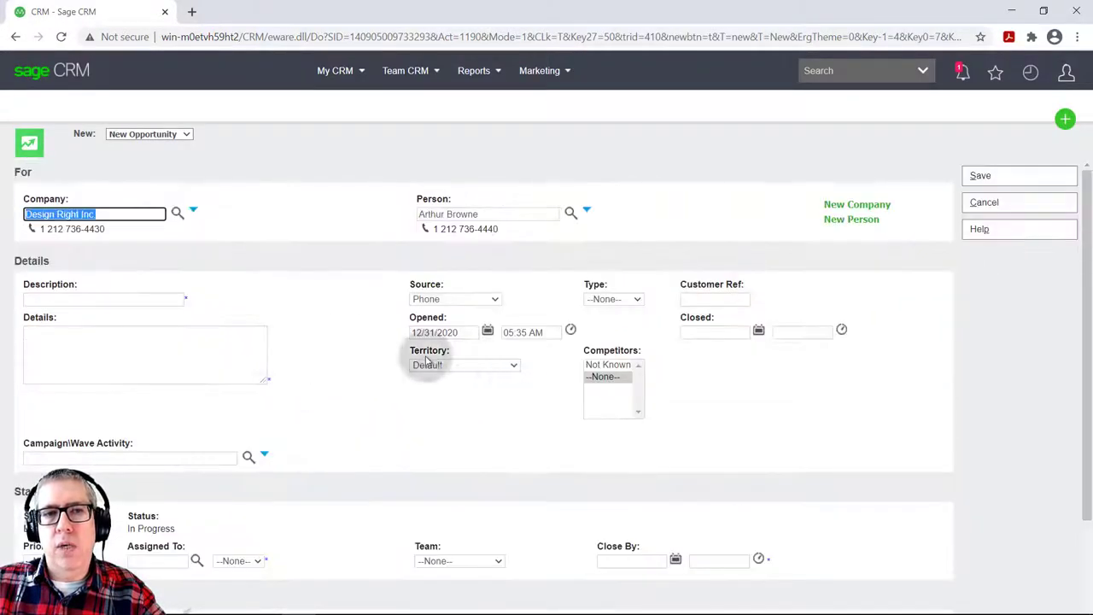
left_click(984, 202)
Review My CRM opportunities, filter to the 7 Proposal Submitted deals, then show Team CRM's 128 opportunities.
left_click(344, 72)
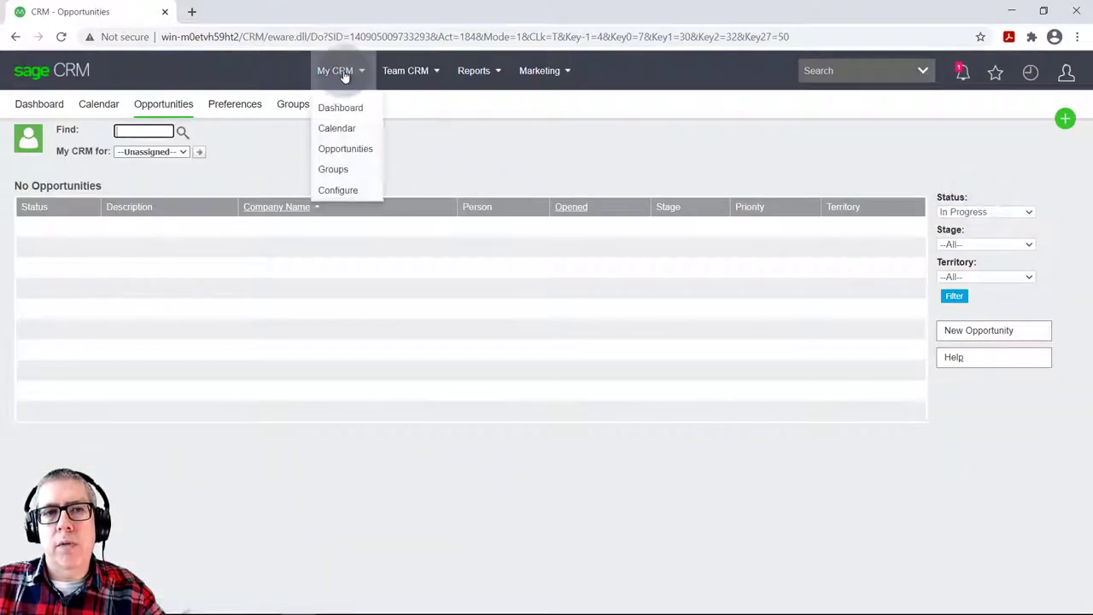
left_click(337, 150)
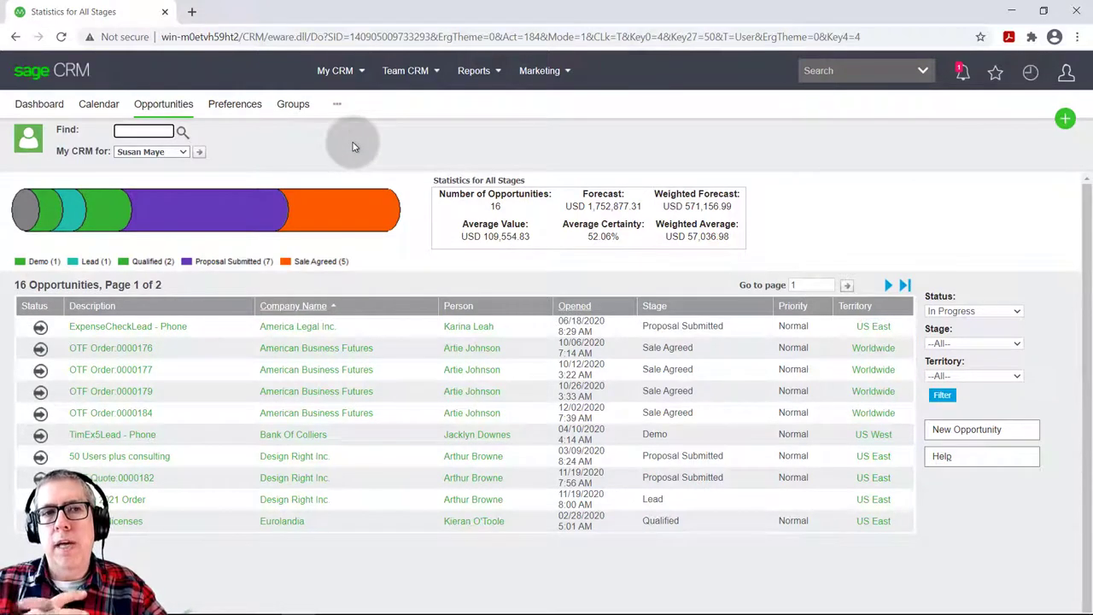
left_click(342, 70)
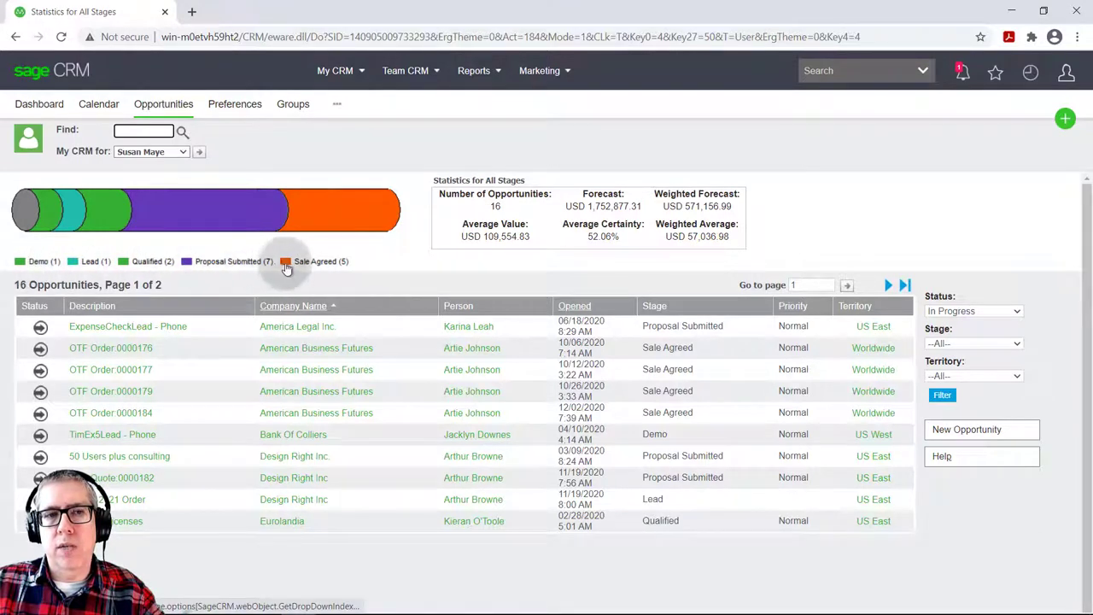
left_click(182, 219)
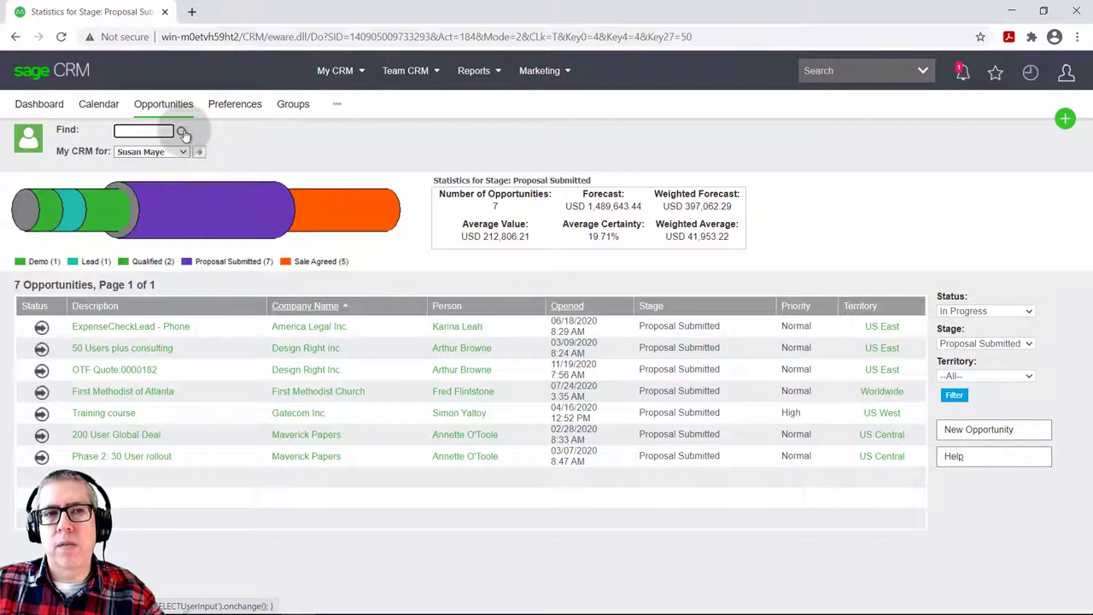
mouse_move(418, 72)
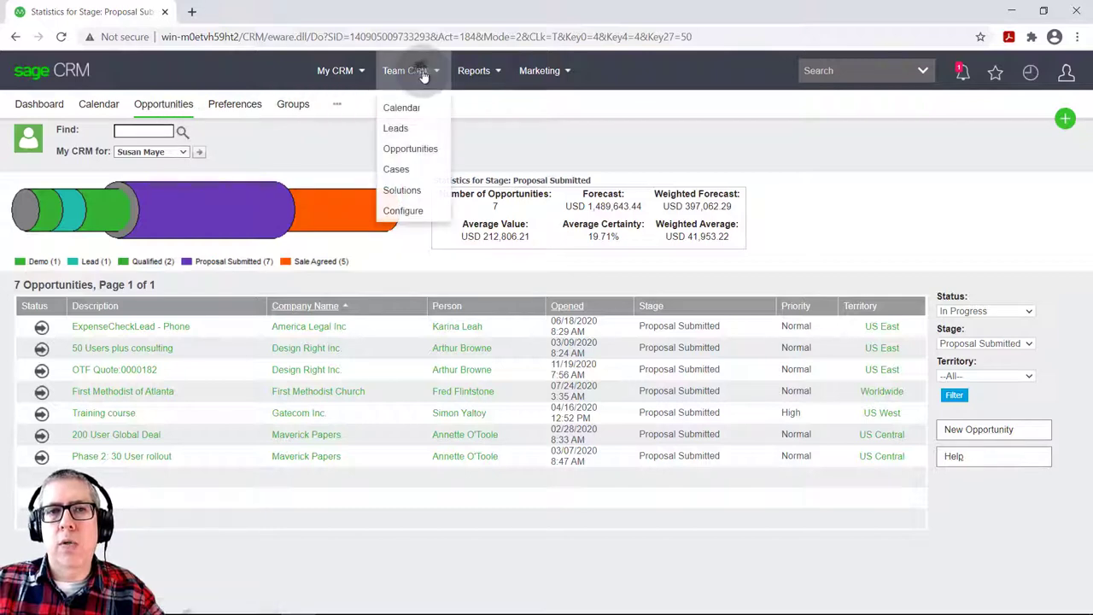
left_click(410, 149)
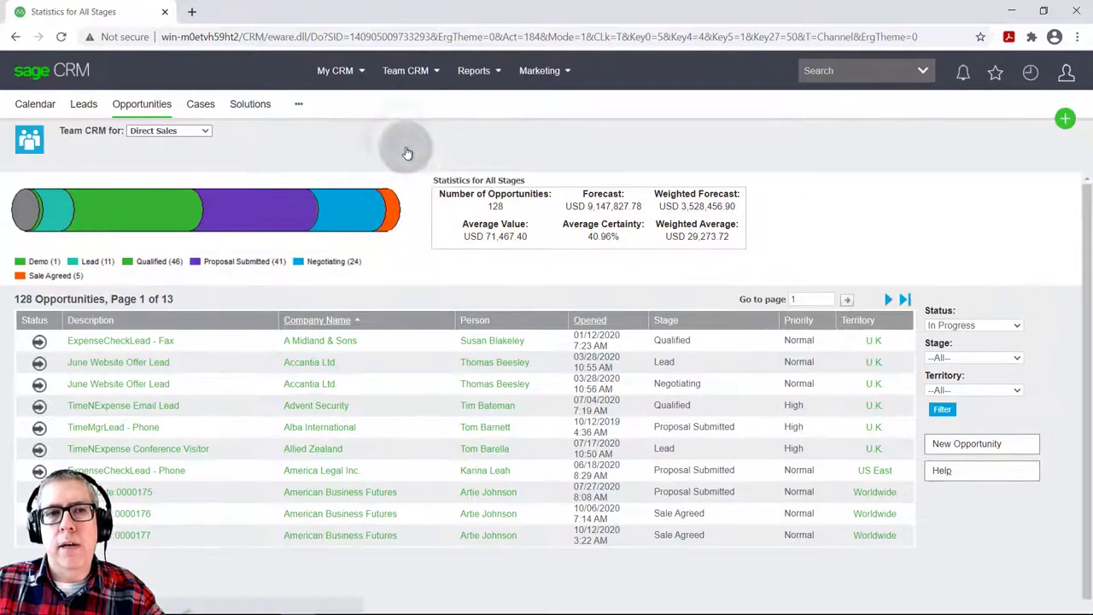